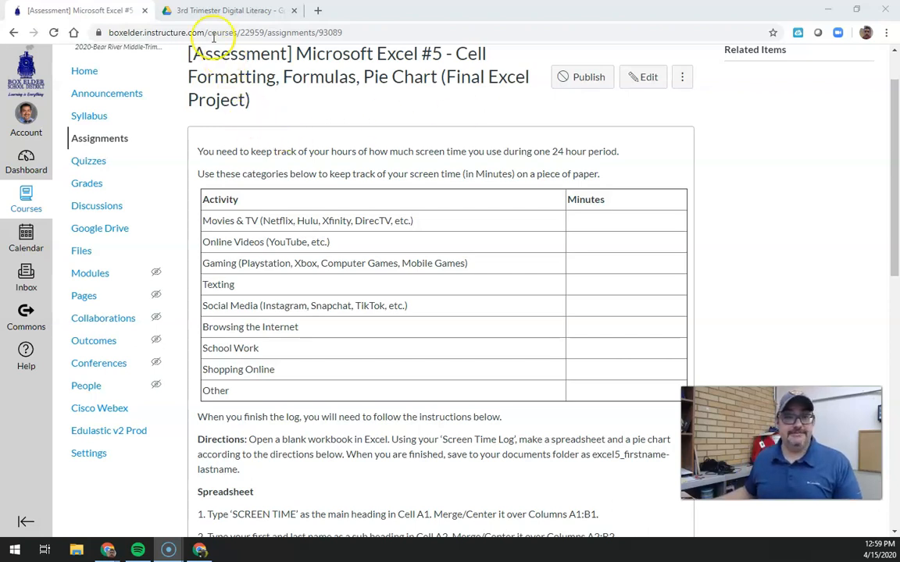
Create a new Google Sheets spreadsheet in the 3rd Trimester Digital Literacy folder in Google Drive.
{"action": "left_click", "coordinate": [201, 16]}
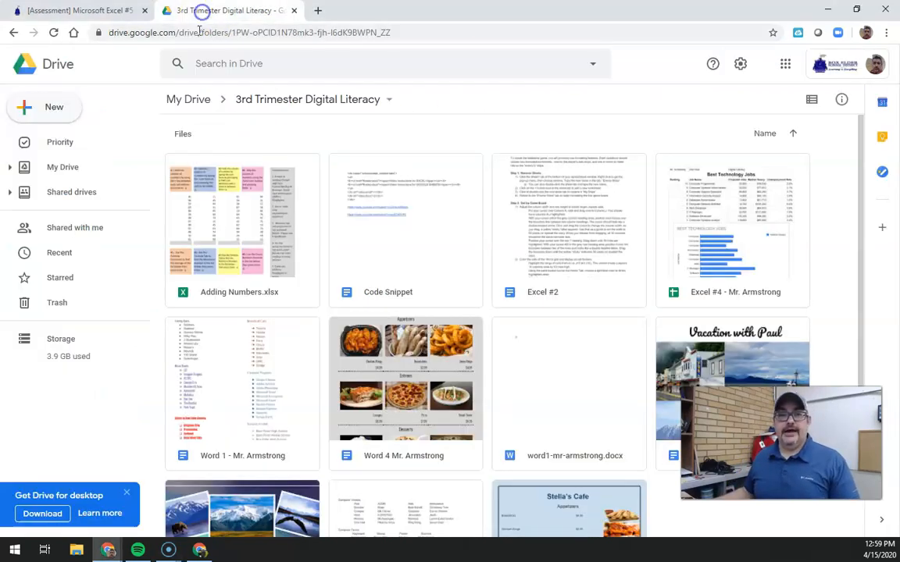
{"action": "left_click", "coordinate": [55, 108]}
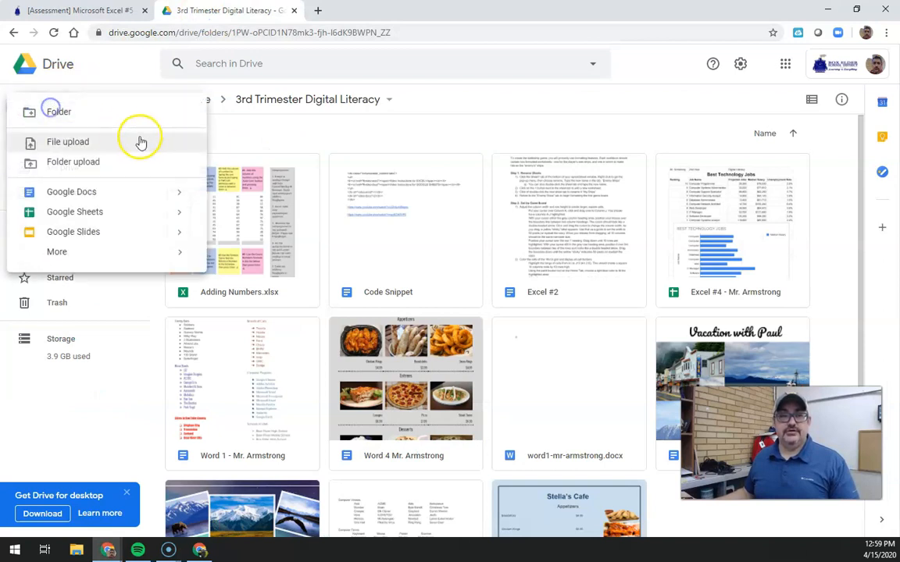
{"action": "left_click", "coordinate": [109, 214]}
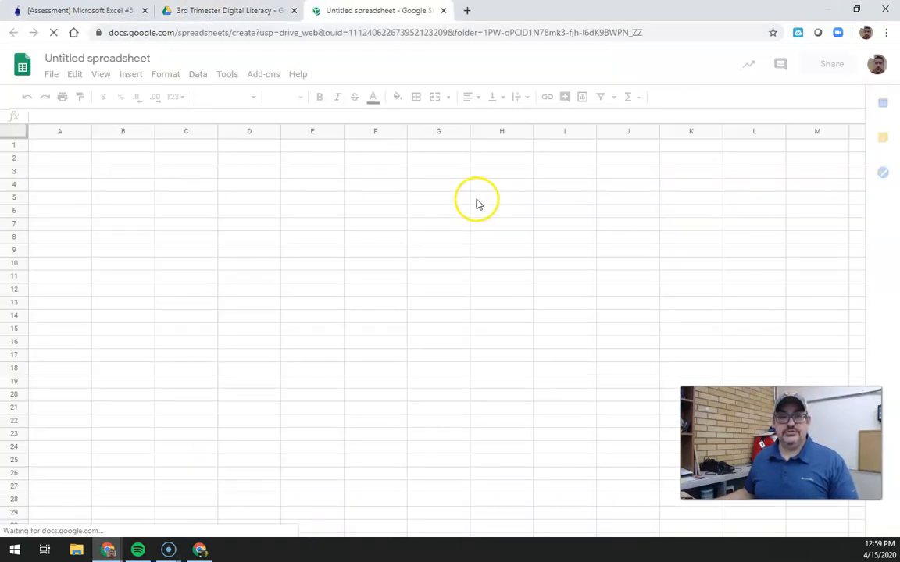
Rename the untitled spreadsheet as "Excel #5" followed by the teacher's name.
{"action": "left_click", "coordinate": [131, 59]}
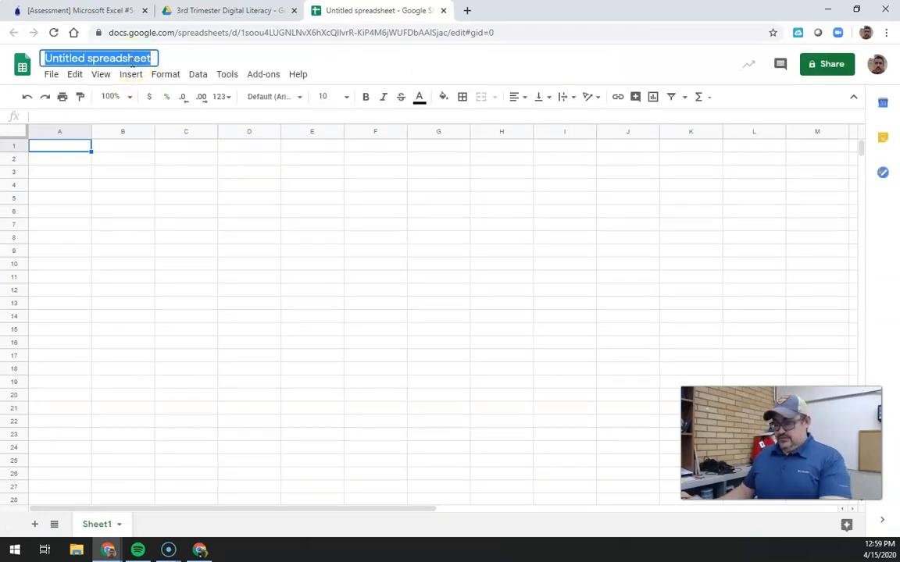
{"action": "key", "text": "BackSpace"}
{"action": "type", "text": "Excel"}
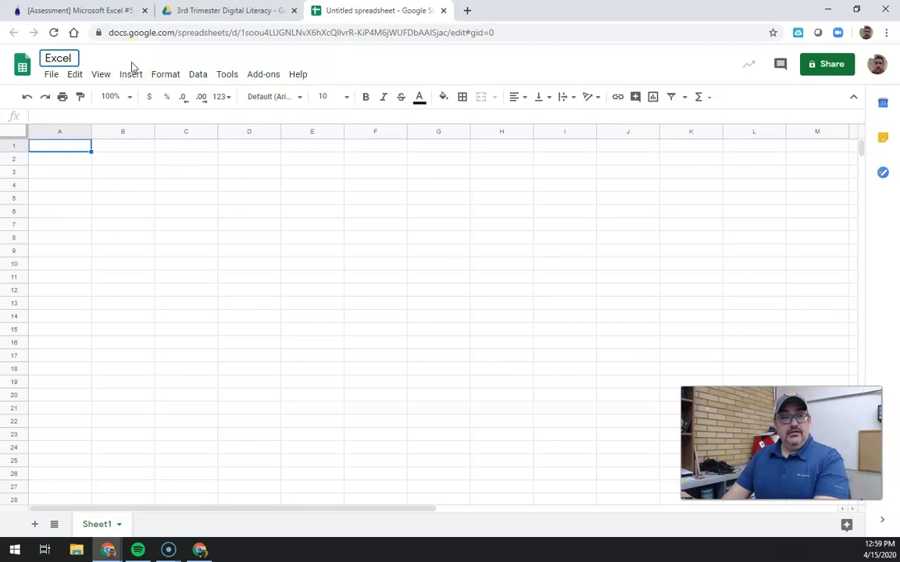
{"action": "type", "text": " #5 "}
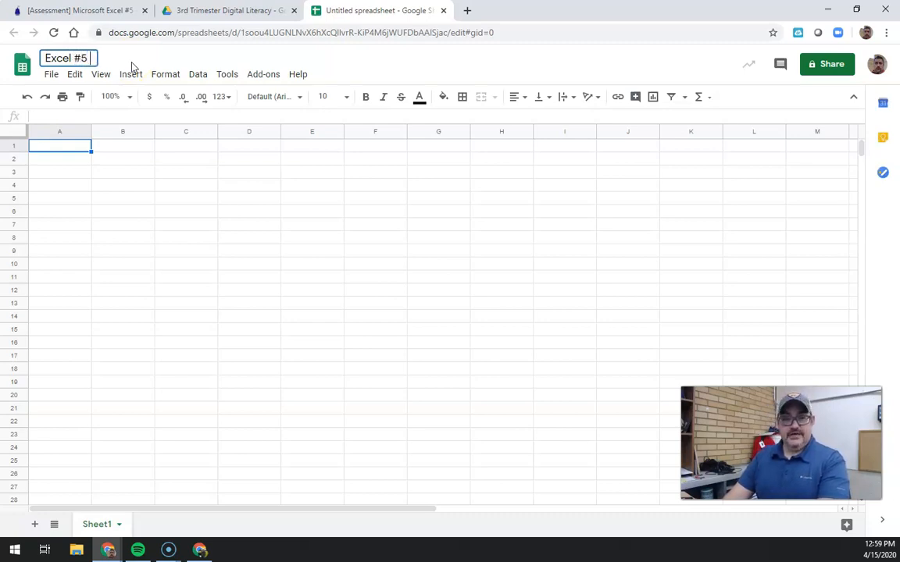
{"action": "type", "text": "Mr. Armstrong"}
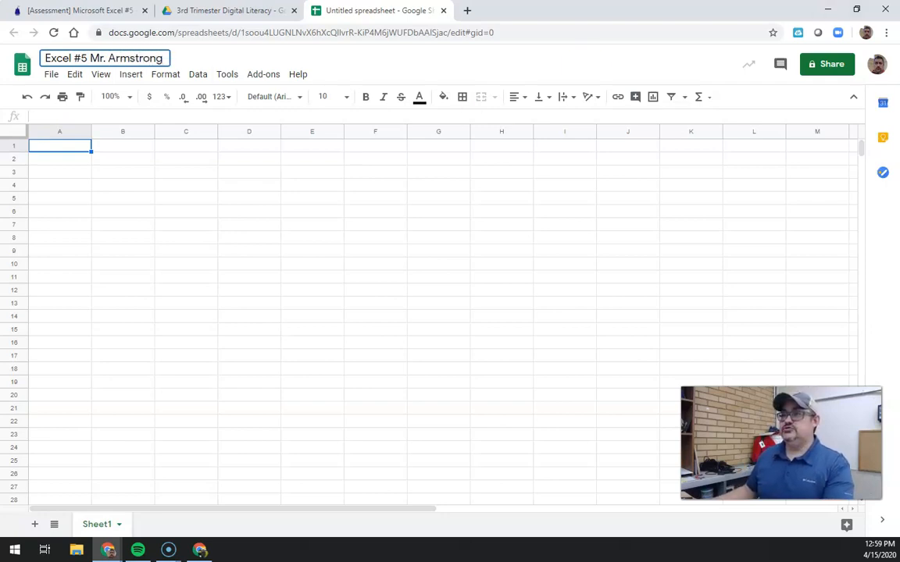
{"action": "key", "text": "Return"}
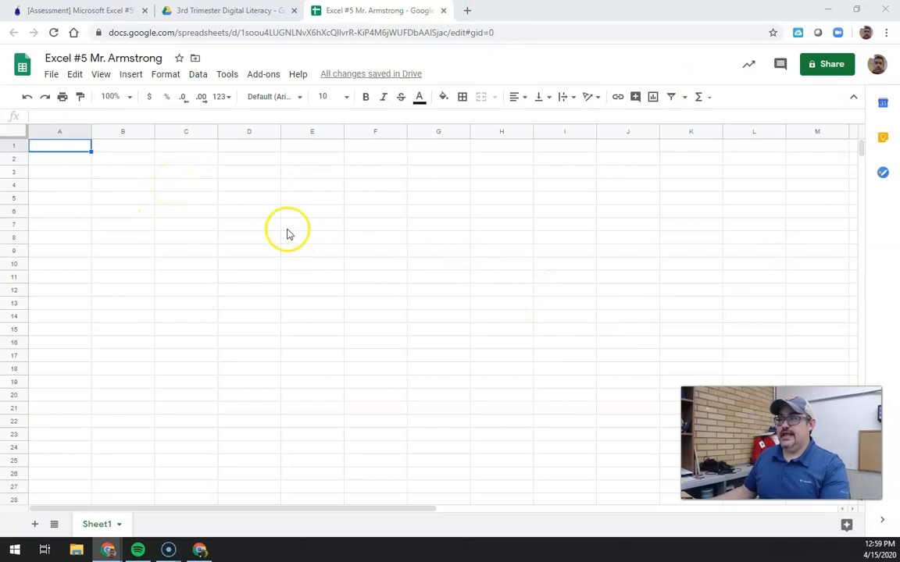
Switch to the Canvas assignment page and read the activity table and the Spreadsheet directions, starting with the main heading instruction.
{"action": "left_click", "coordinate": [90, 11]}
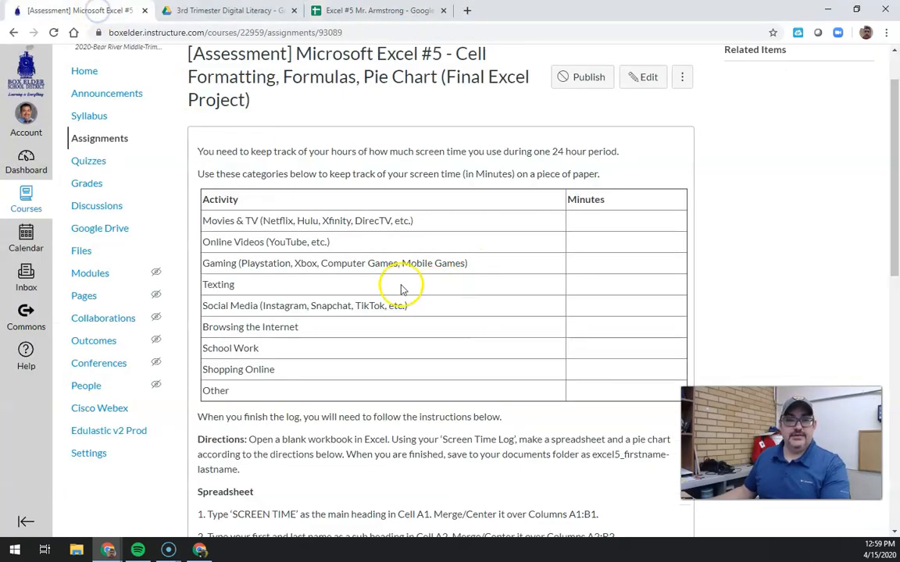
{"action": "scroll", "coordinate": [436, 293], "scroll_direction": "down", "scroll_amount": 4}
{"action": "scroll", "coordinate": [399, 277], "scroll_direction": "up", "scroll_amount": 3}
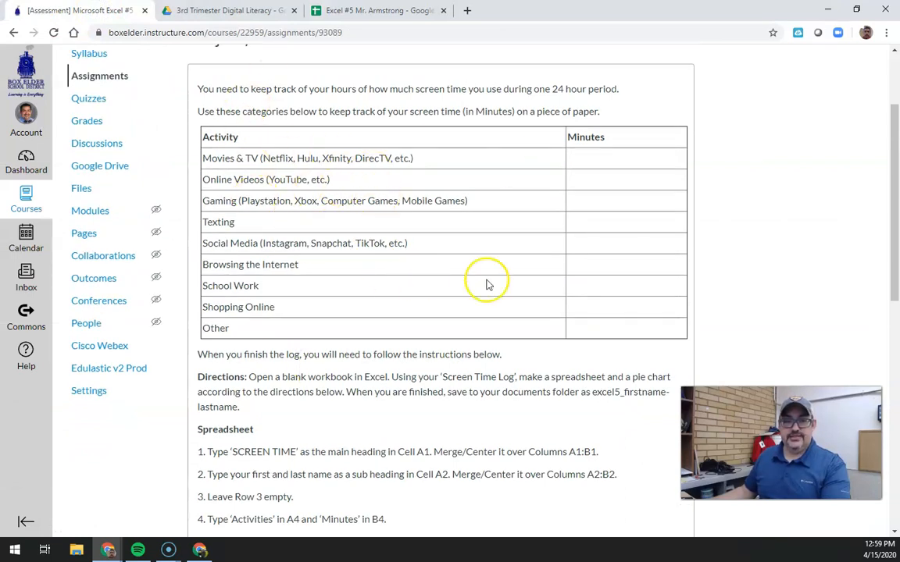
{"action": "scroll", "coordinate": [395, 283], "scroll_direction": "down", "scroll_amount": 3}
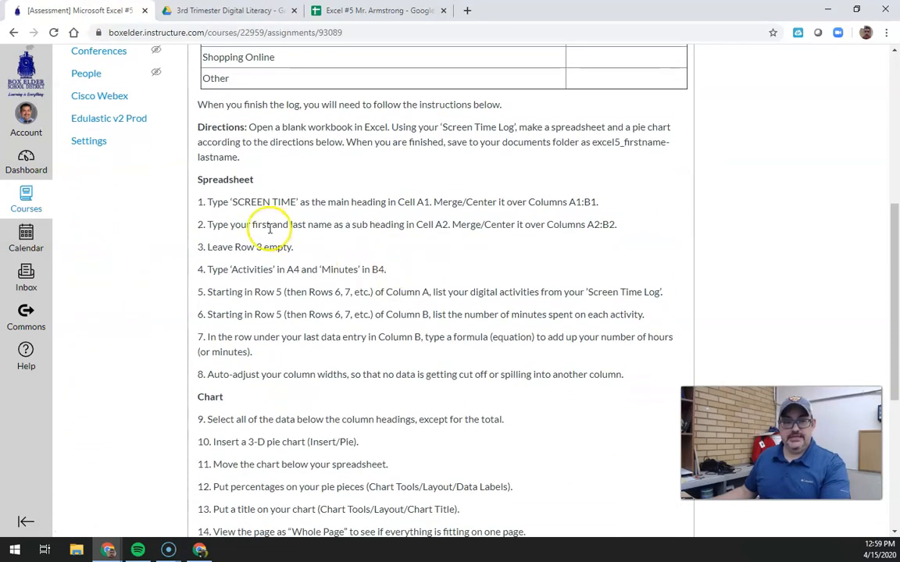
{"action": "left_click_drag", "start_coordinate": [208, 201], "coordinate": [286, 204]}
{"action": "left_click", "coordinate": [285, 203]}
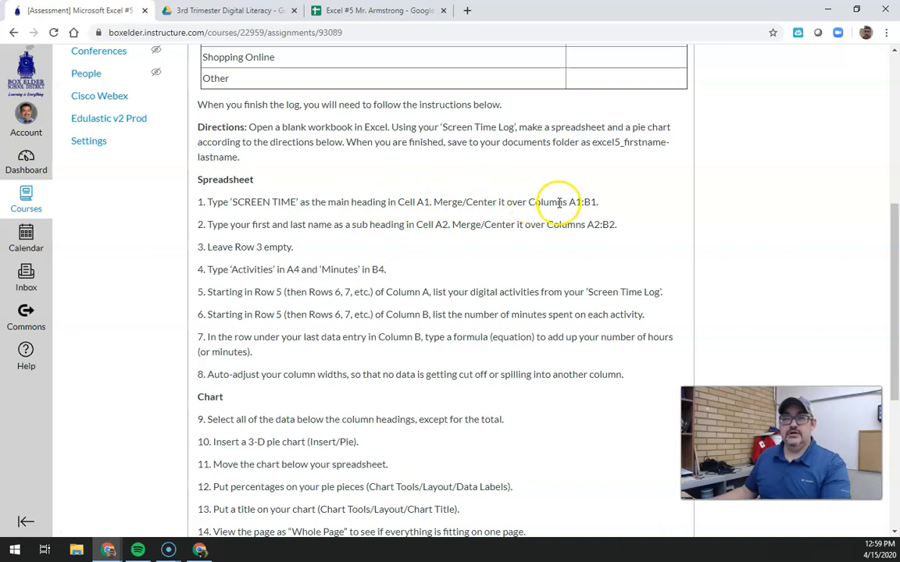
Return to the Google Sheets spreadsheet and enter the main heading SCREEN TIME in cell A1.
{"action": "left_click", "coordinate": [377, 16]}
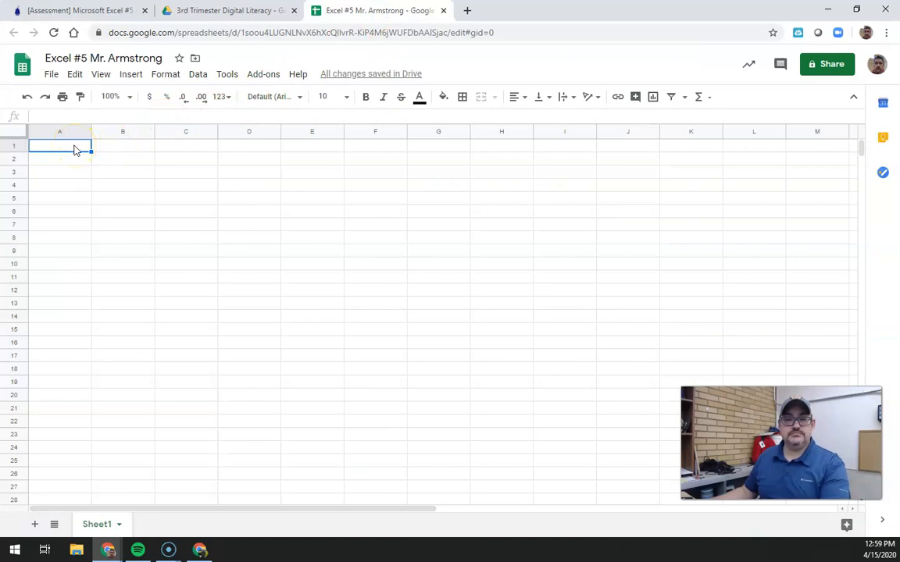
{"action": "type", "text": "SC"}
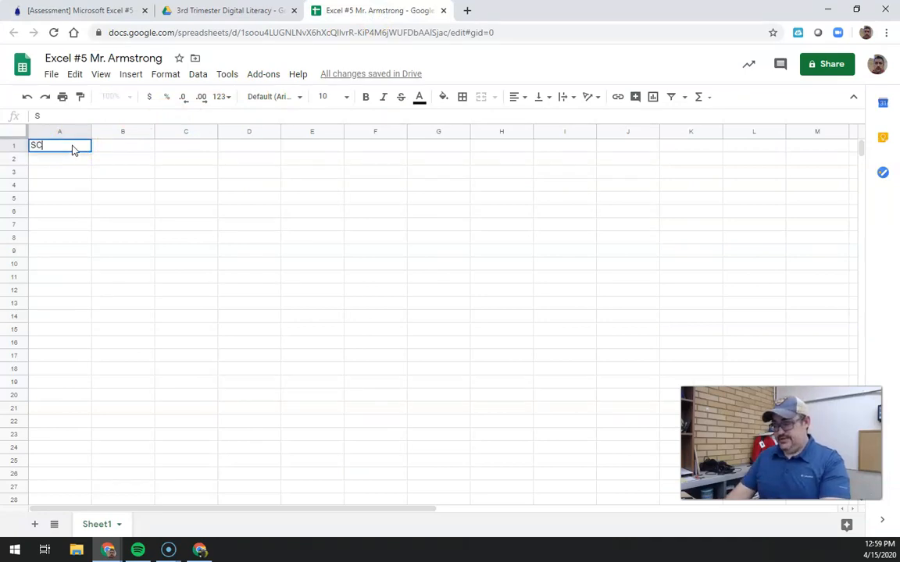
{"action": "type", "text": "REEN TIME"}
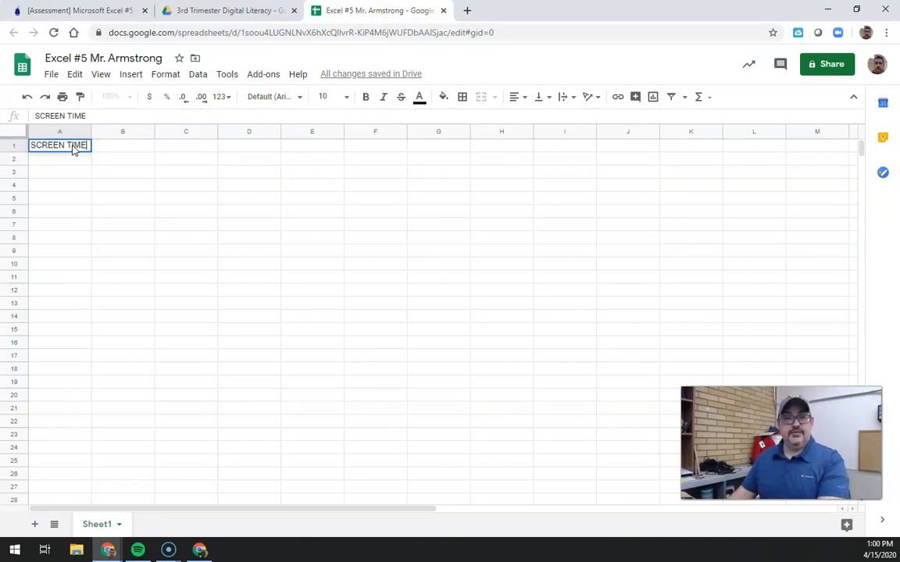
{"action": "left_click", "coordinate": [74, 150]}
{"action": "key", "text": "Return"}
Merge cells A1:B1 and center the SCREEN TIME heading across them.
{"action": "left_click_drag", "start_coordinate": [76, 146], "coordinate": [117, 148]}
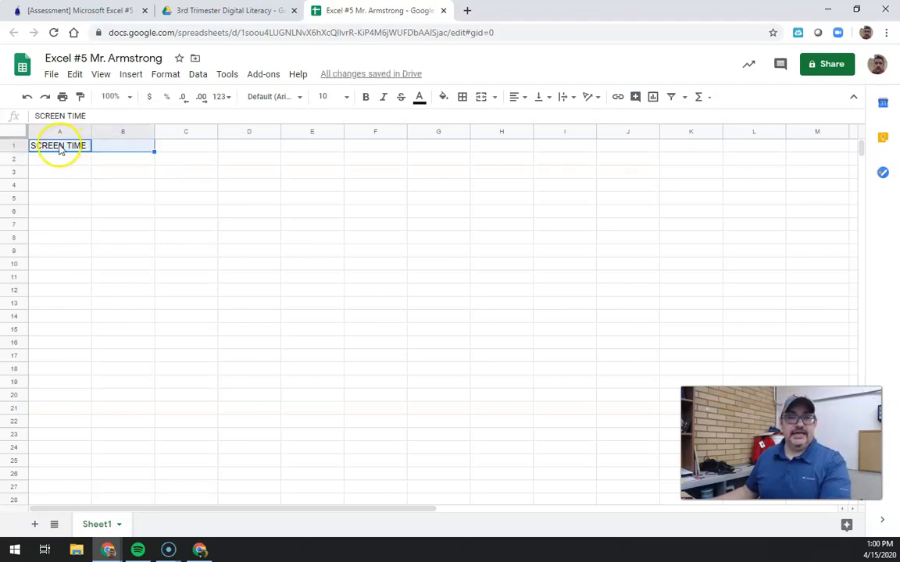
{"action": "left_click", "coordinate": [481, 96]}
{"action": "left_click", "coordinate": [518, 97]}
{"action": "left_click", "coordinate": [531, 117]}
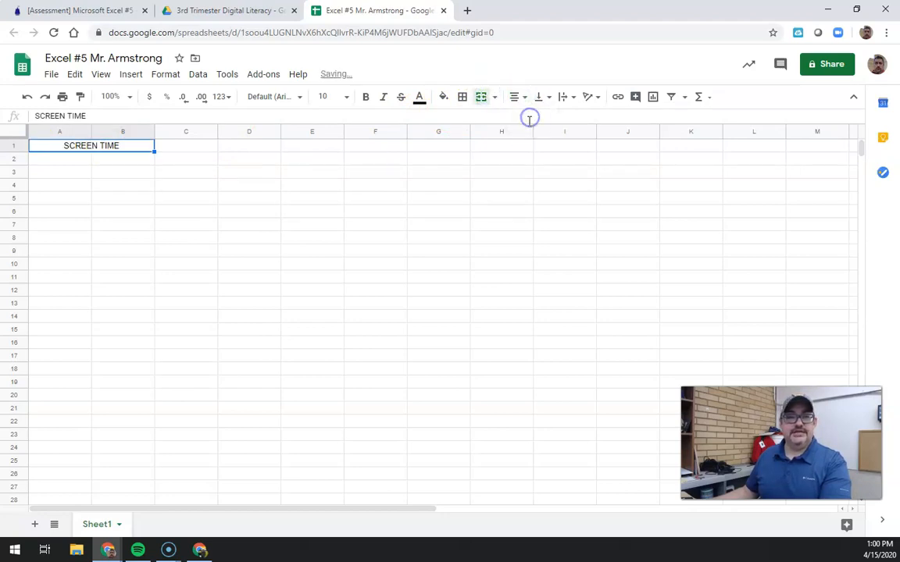
Enter the teacher's name as the subheading in cell A2.
{"action": "left_click", "coordinate": [69, 160]}
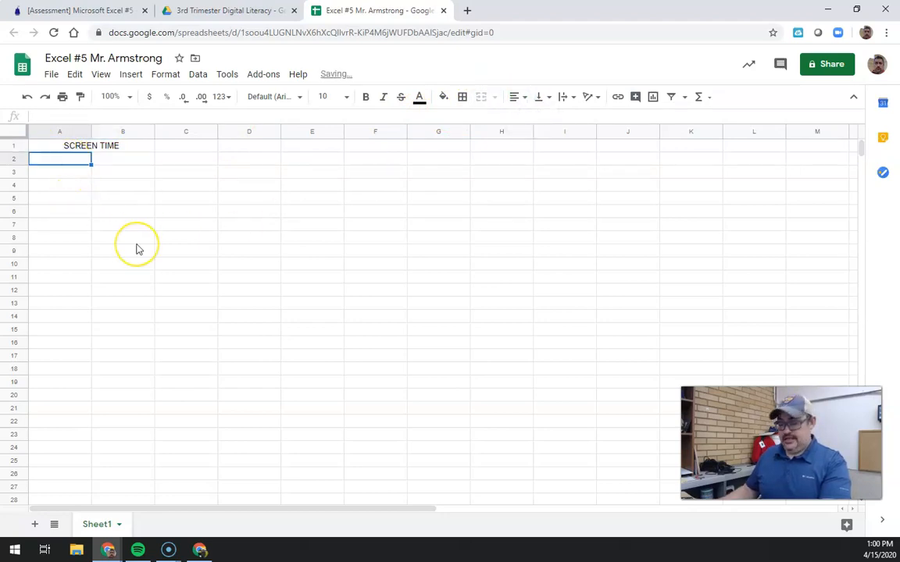
{"action": "type", "text": "Mr. Ar"}
{"action": "type", "text": "mstrong"}
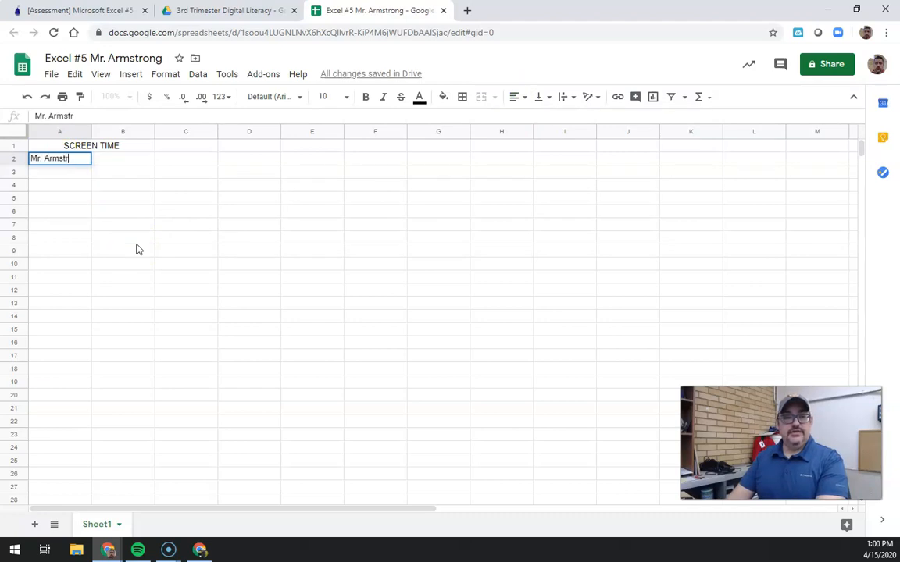
{"action": "left_click", "coordinate": [124, 212]}
Merge cells A2:B2 and center the name subheading across them.
{"action": "left_click_drag", "start_coordinate": [72, 160], "coordinate": [106, 159]}
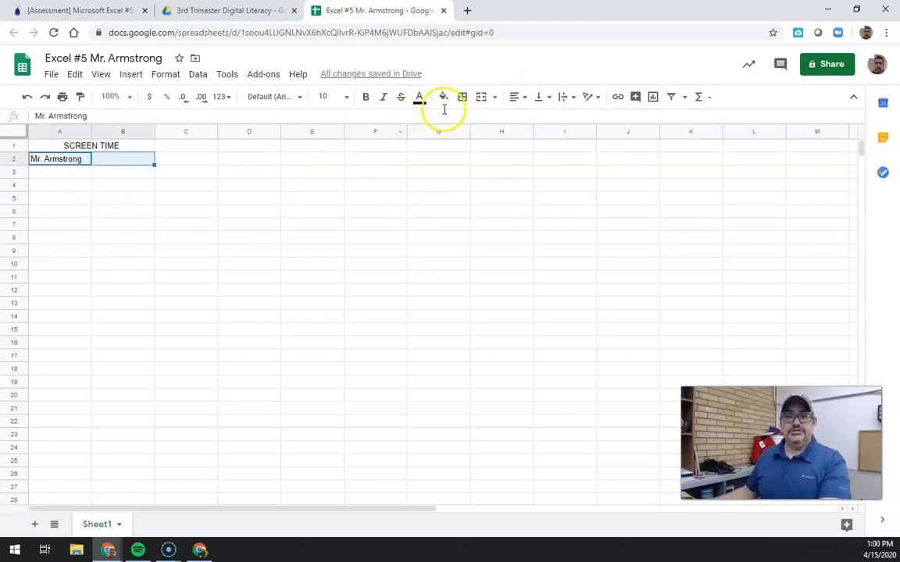
{"action": "left_click", "coordinate": [482, 97]}
{"action": "left_click", "coordinate": [516, 97]}
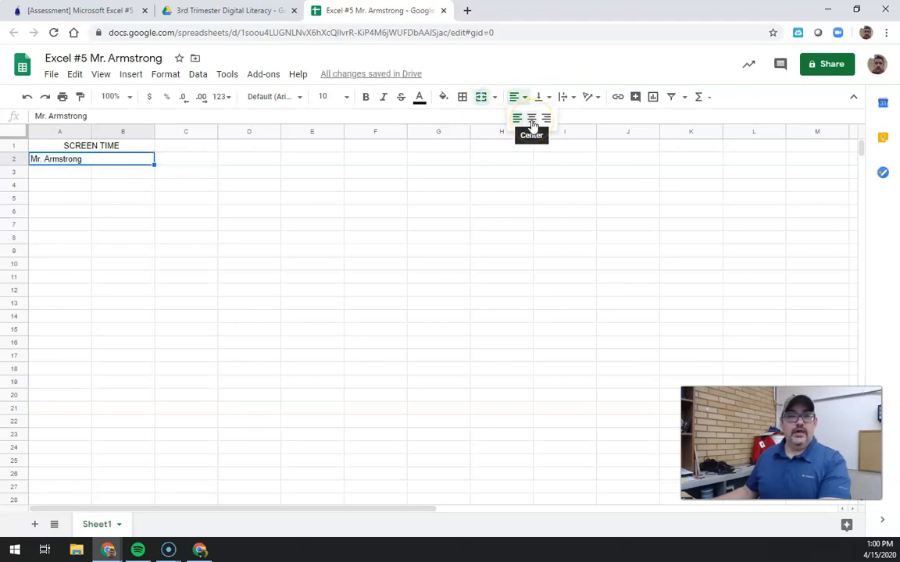
{"action": "left_click", "coordinate": [531, 121]}
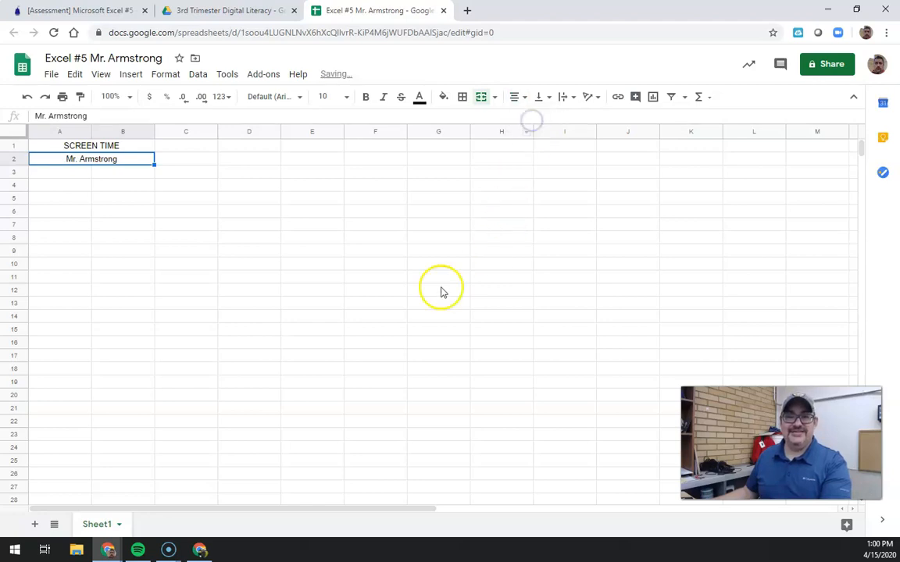
Set the font size of the SCREEN TIME heading to 18 and of the name subheading to 12.
{"action": "left_click", "coordinate": [67, 146]}
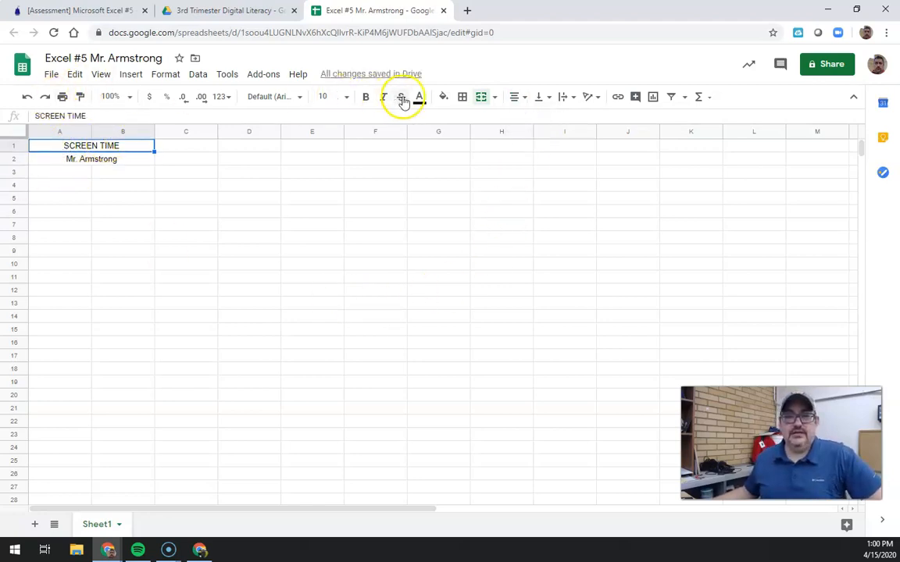
{"action": "left_click", "coordinate": [347, 97]}
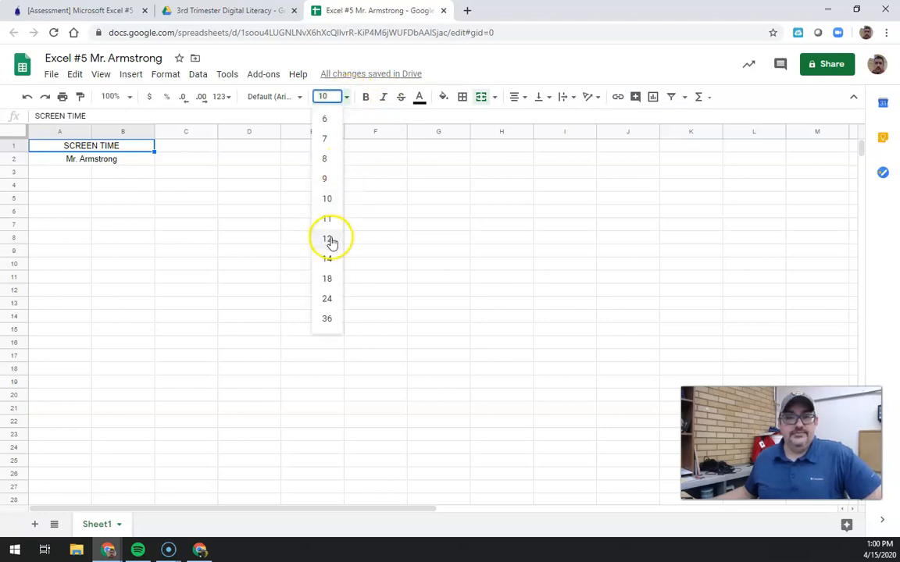
{"action": "left_click", "coordinate": [332, 280]}
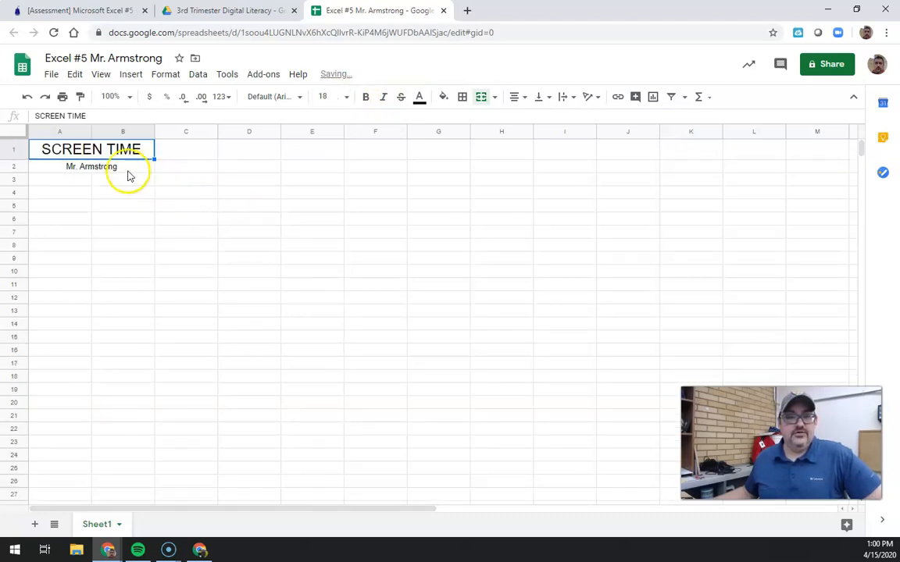
{"action": "left_click", "coordinate": [128, 171]}
{"action": "left_click", "coordinate": [348, 97]}
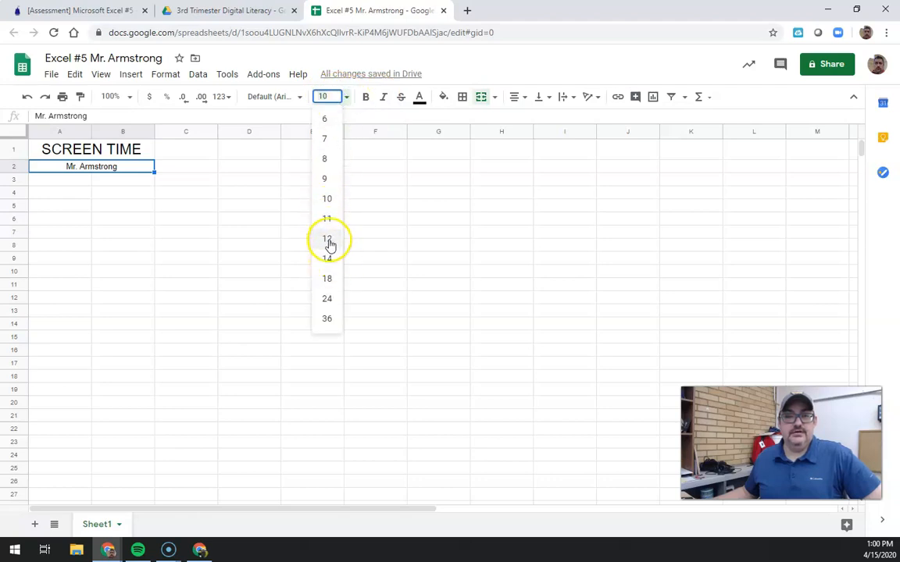
{"action": "left_click", "coordinate": [329, 240]}
Change the font of both the SCREEN TIME heading and the name subheading to Oswald.
{"action": "left_click", "coordinate": [108, 144]}
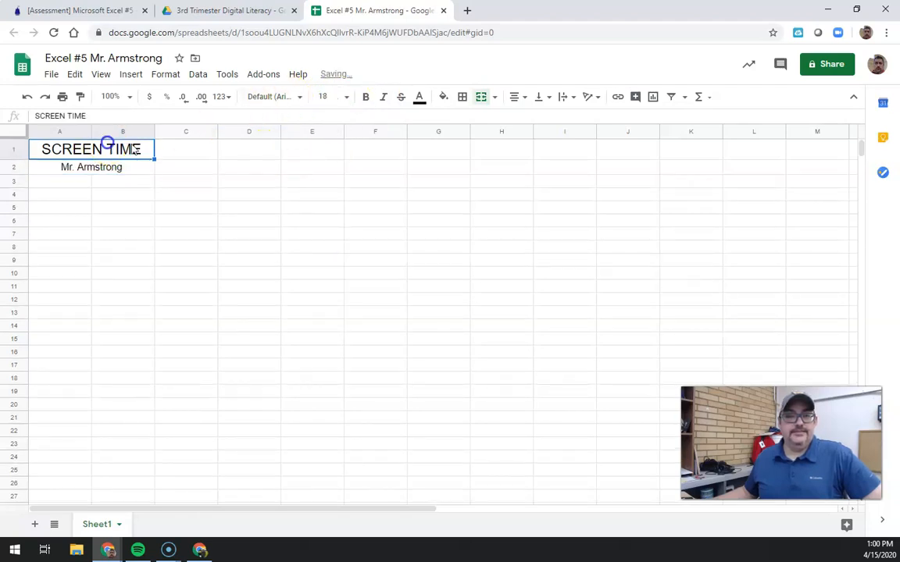
{"action": "left_click", "coordinate": [292, 97]}
{"action": "left_click", "coordinate": [301, 225]}
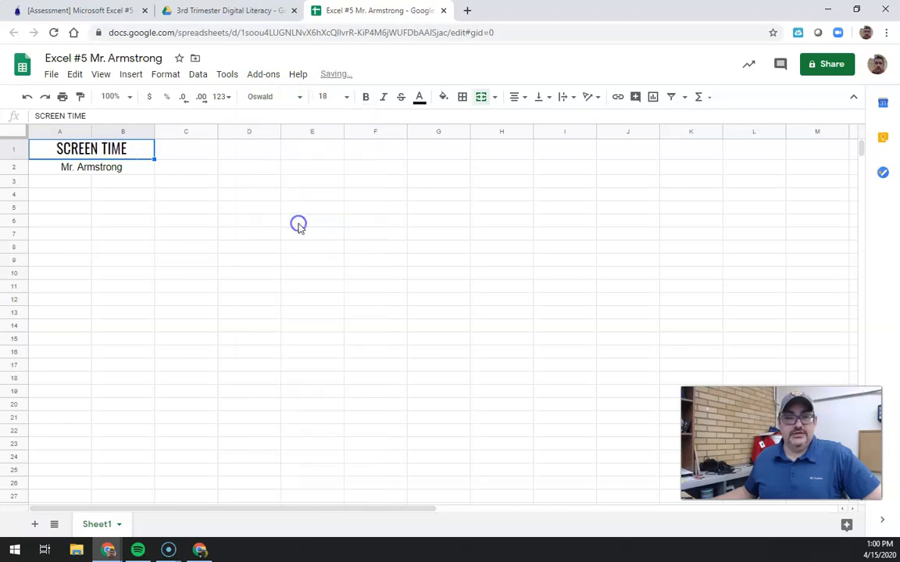
{"action": "left_click", "coordinate": [119, 172]}
{"action": "left_click", "coordinate": [300, 97]}
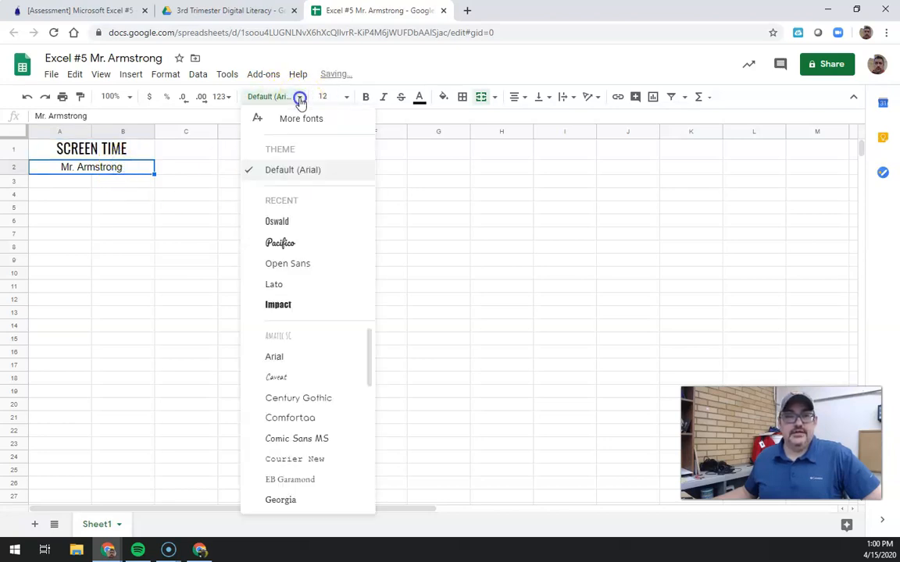
{"action": "left_click", "coordinate": [279, 223]}
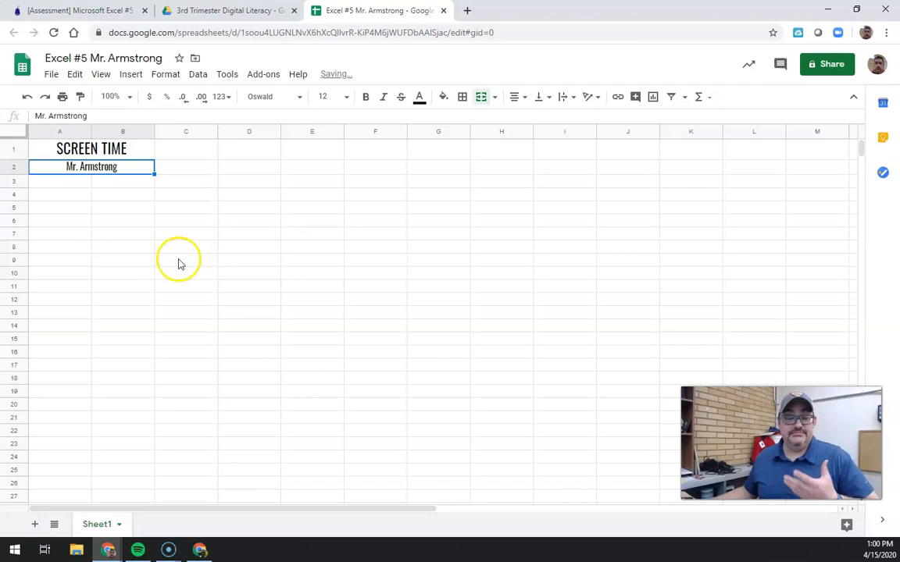
Check the assignment directions, leave row 3 empty, and enter the column headings Activities in A4 and Minutes in B4.
{"action": "left_click", "coordinate": [78, 183]}
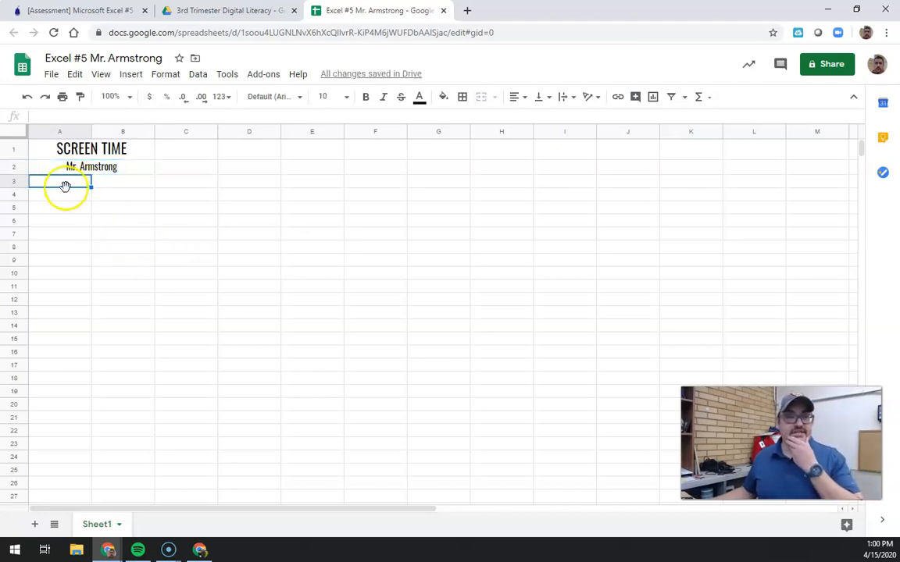
{"action": "left_click", "coordinate": [62, 195]}
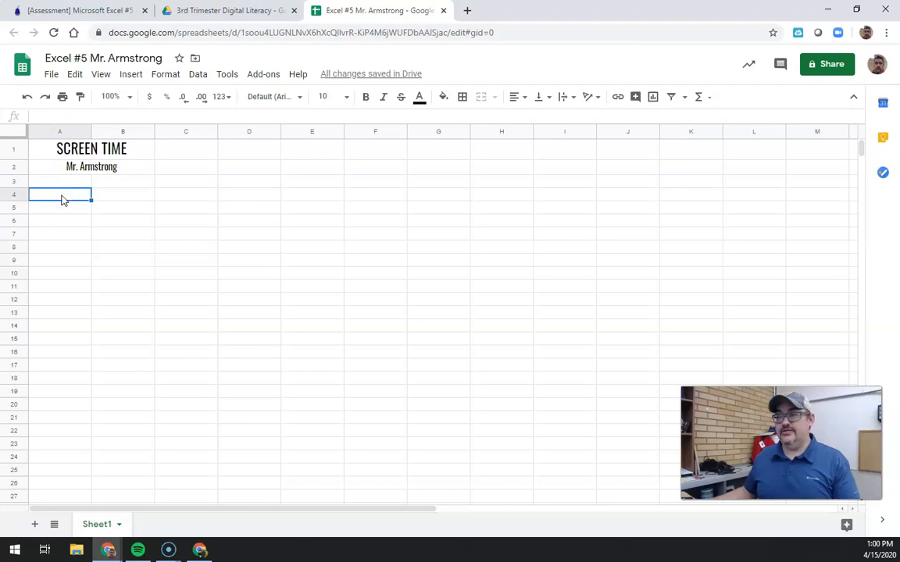
{"action": "left_click", "coordinate": [100, 11]}
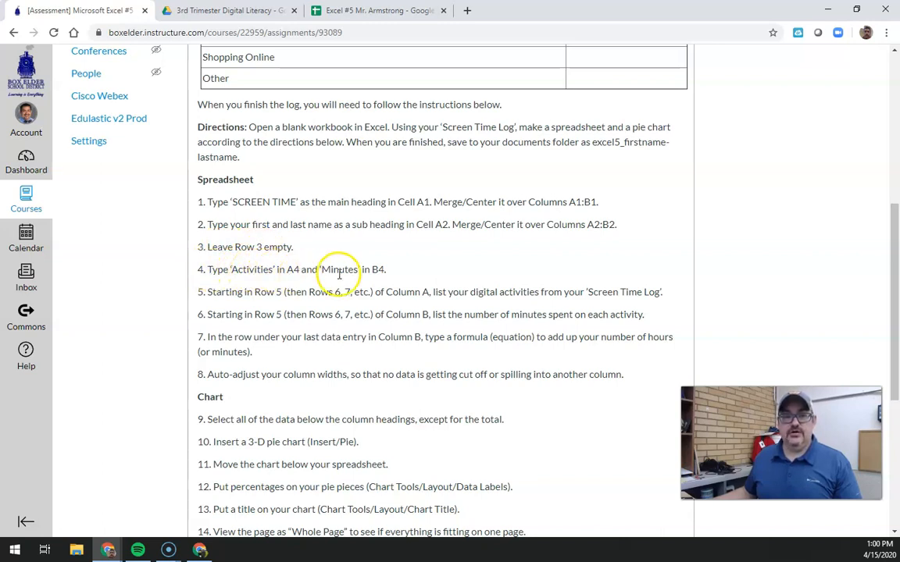
{"action": "left_click", "coordinate": [341, 10]}
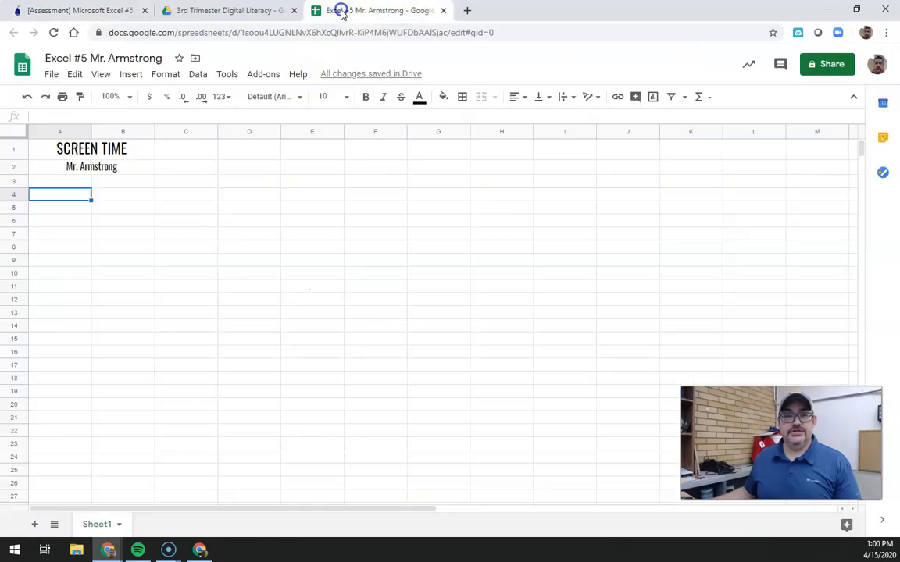
{"action": "type", "text": "Activ"}
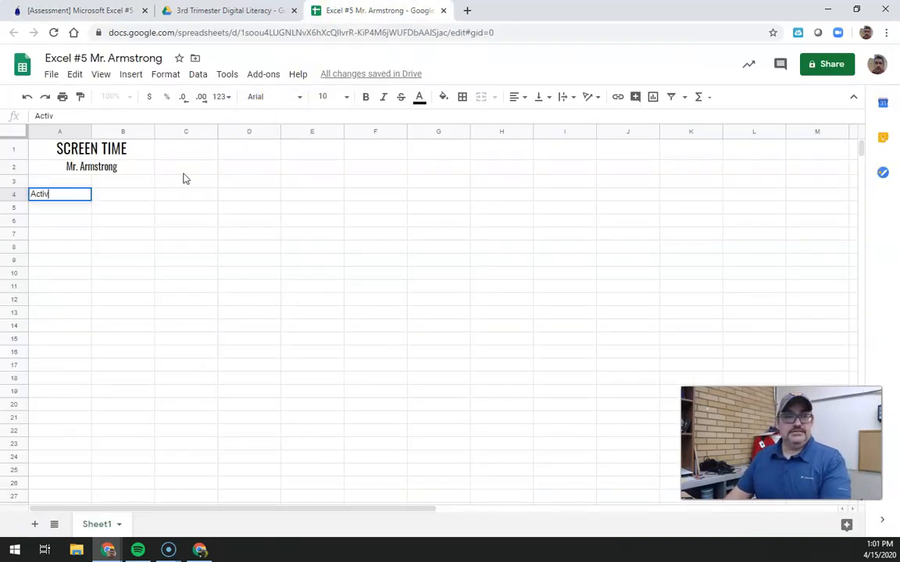
{"action": "type", "text": "ities"}
{"action": "key", "text": "Tab"}
{"action": "type", "text": "Minu"}
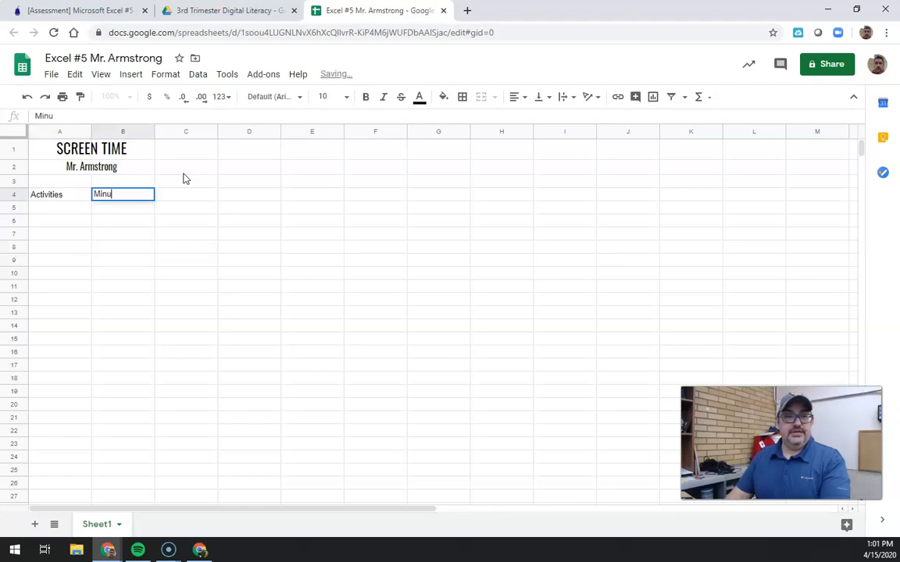
{"action": "type", "text": "tes"}
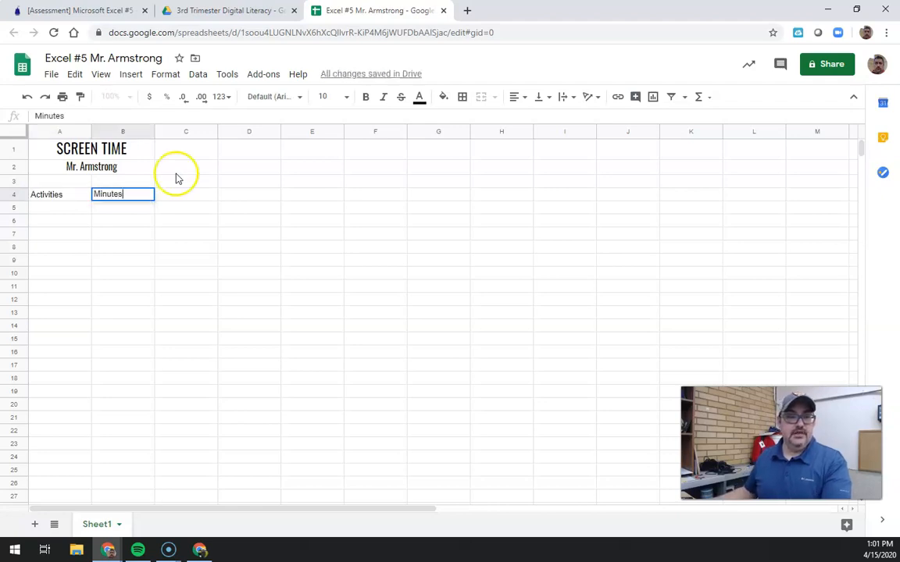
Widen column A to roughly double its width and make the Activities and Minutes headings bold.
{"action": "left_click_drag", "start_coordinate": [90, 130], "coordinate": [165, 128]}
{"action": "left_click", "coordinate": [71, 220]}
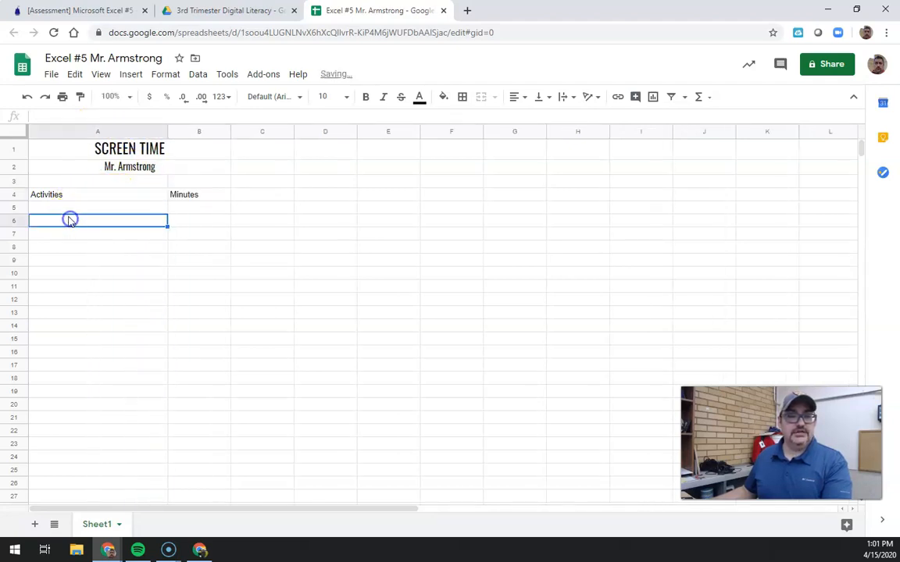
{"action": "left_click", "coordinate": [53, 205]}
{"action": "left_click", "coordinate": [57, 193]}
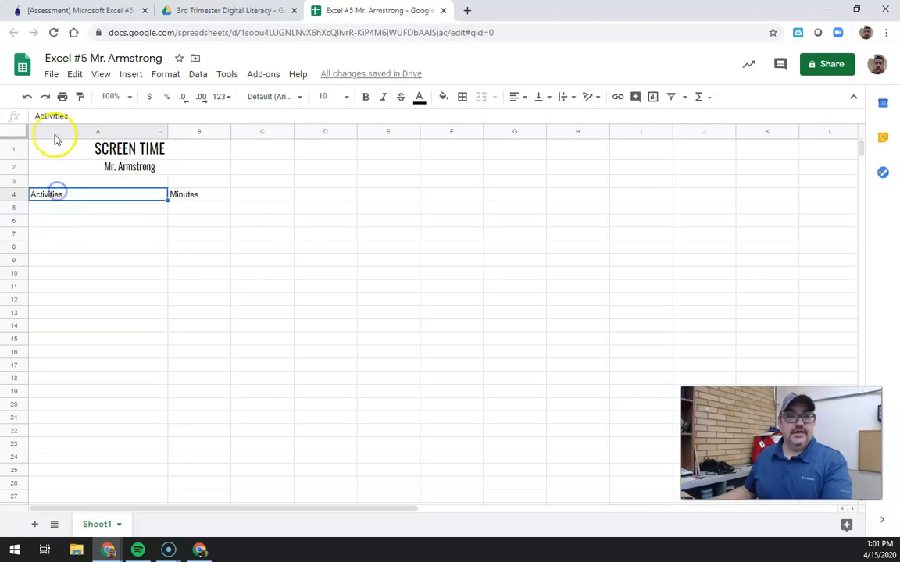
{"action": "left_click", "coordinate": [364, 98]}
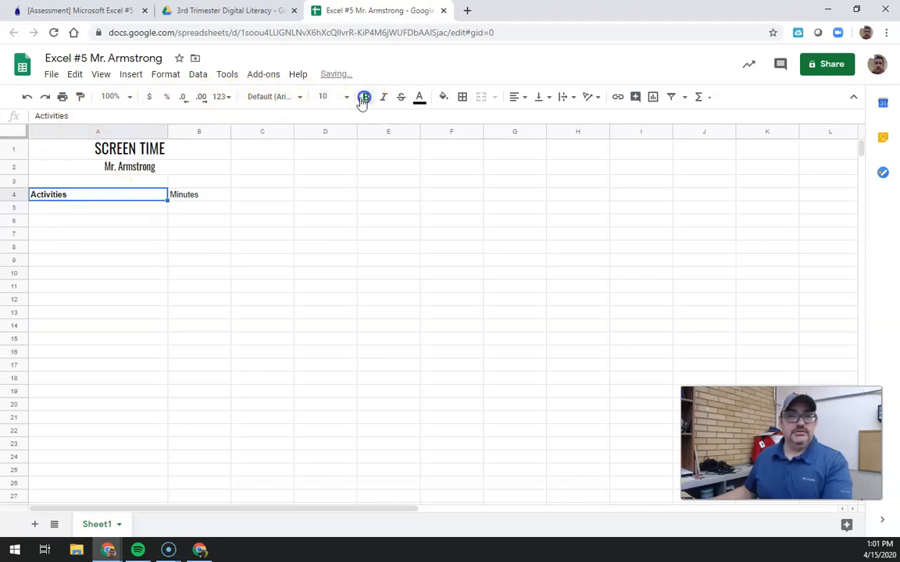
{"action": "left_click", "coordinate": [186, 193]}
{"action": "left_click", "coordinate": [364, 97]}
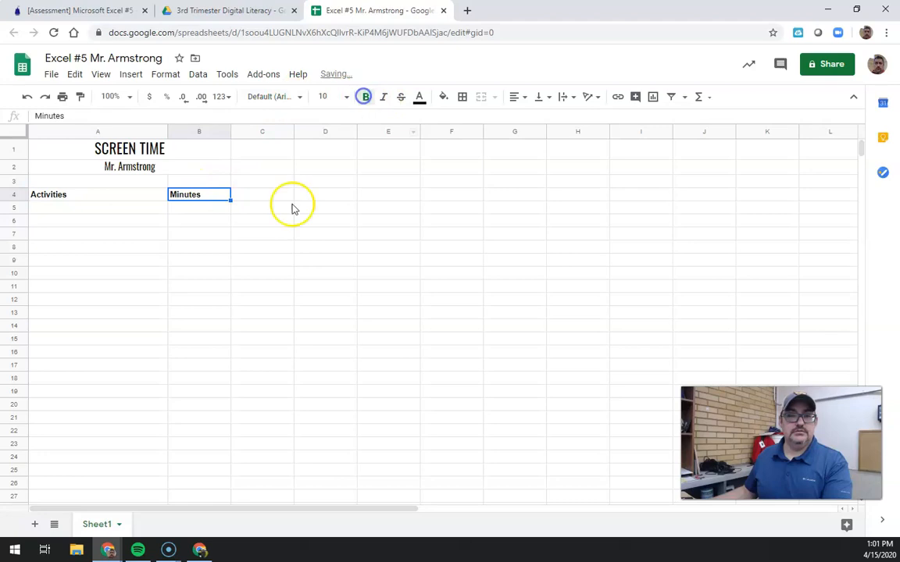
Consult the assignment's activity table and list Movies & TV in A5 and Online Video in A6.
{"action": "left_click", "coordinate": [113, 206]}
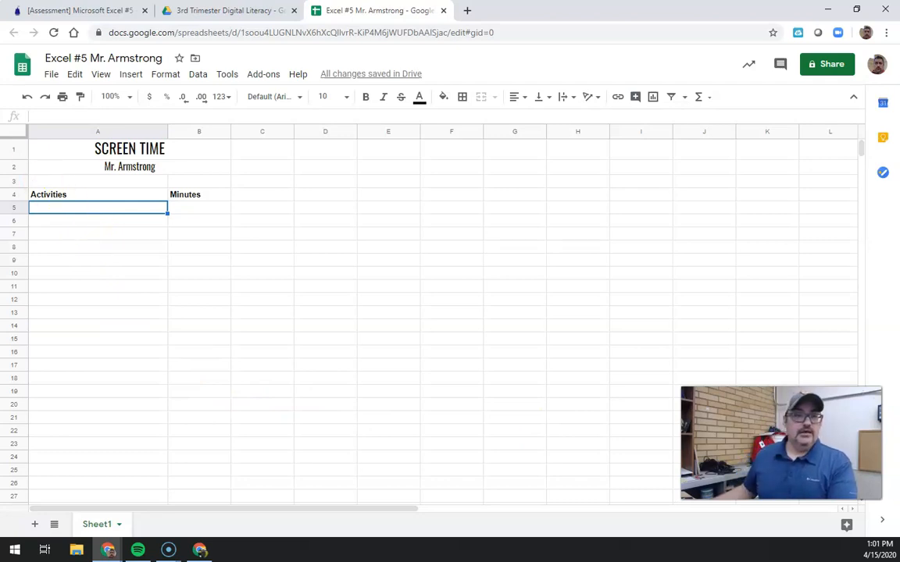
{"action": "left_click", "coordinate": [72, 10]}
{"action": "scroll", "coordinate": [391, 177], "scroll_direction": "up", "scroll_amount": 4}
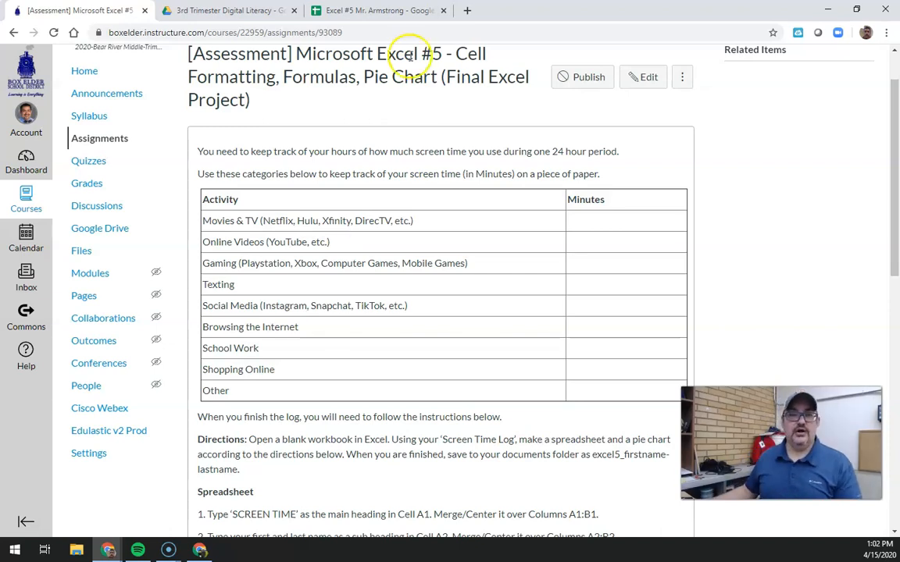
{"action": "left_click", "coordinate": [399, 10]}
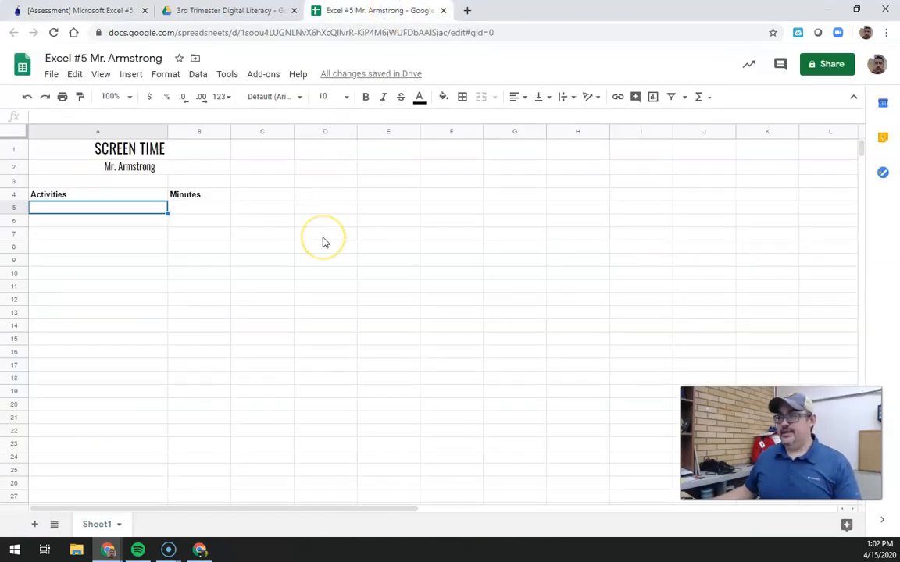
{"action": "type", "text": "Movies & TV"}
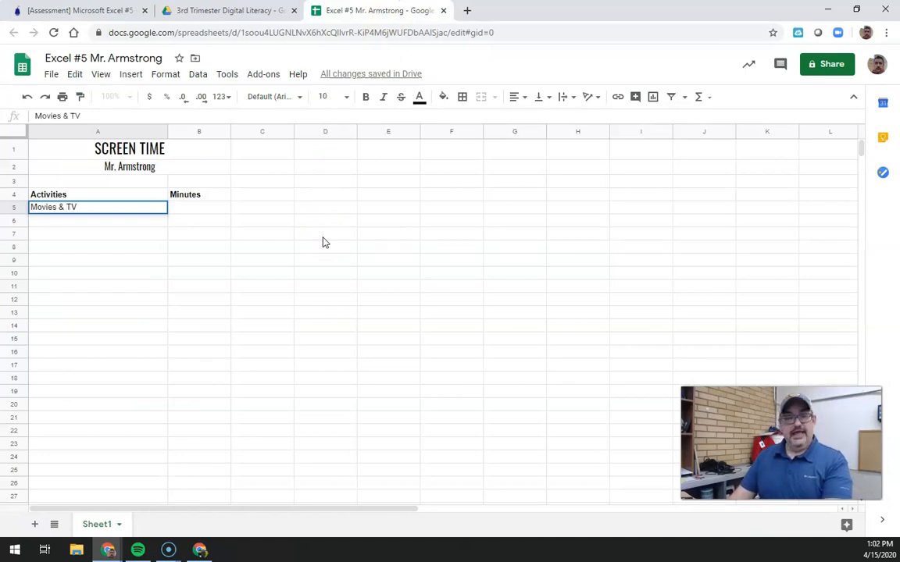
{"action": "key", "text": "Return"}
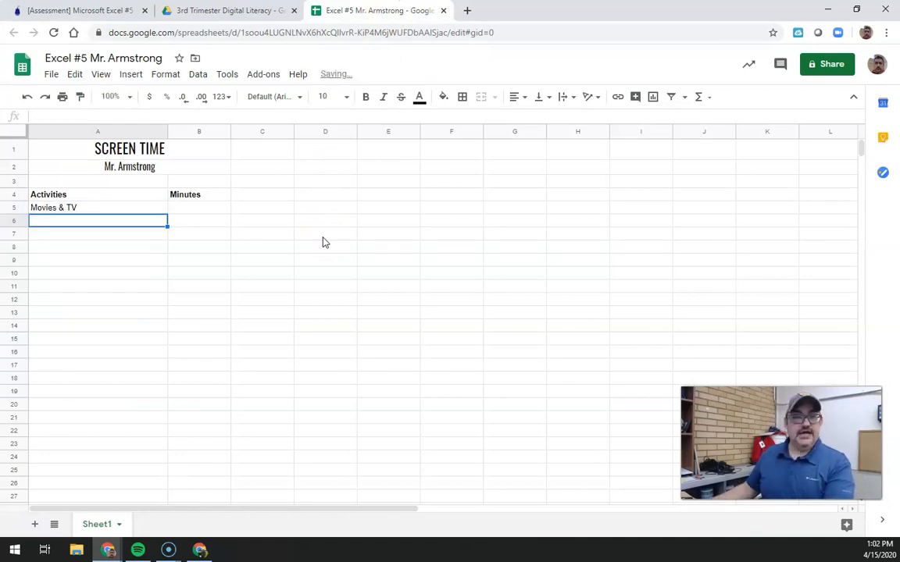
{"action": "left_click", "coordinate": [41, 10]}
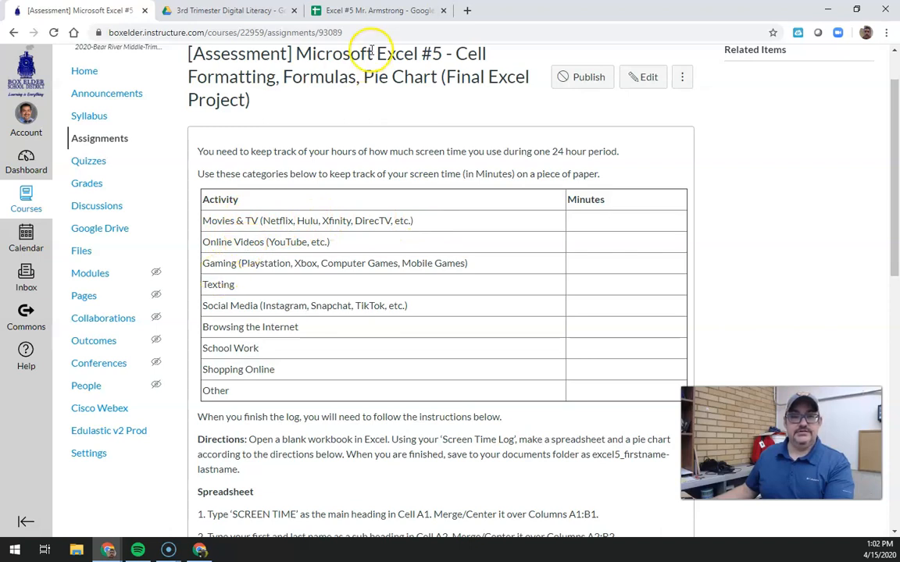
{"action": "left_click", "coordinate": [353, 10]}
{"action": "type", "text": "Online Video"}
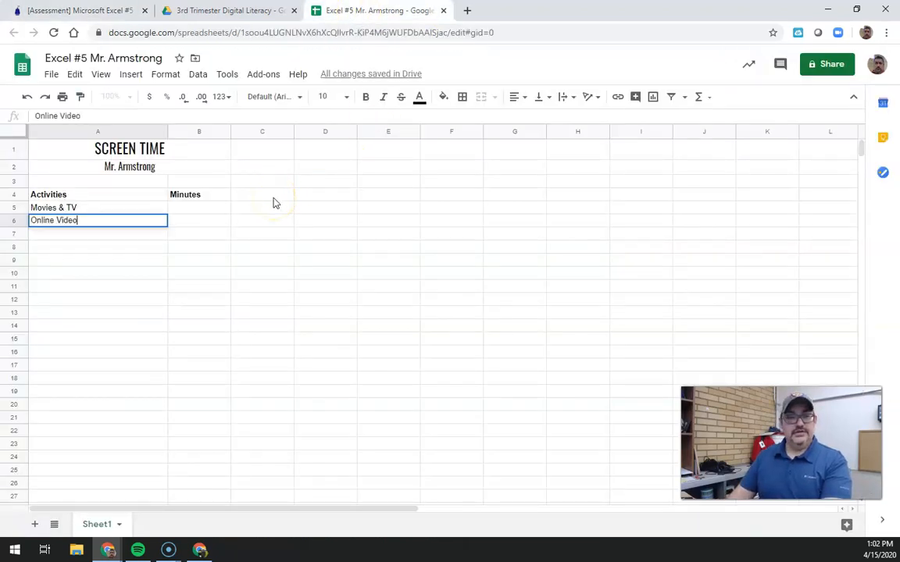
{"action": "key", "text": "Return"}
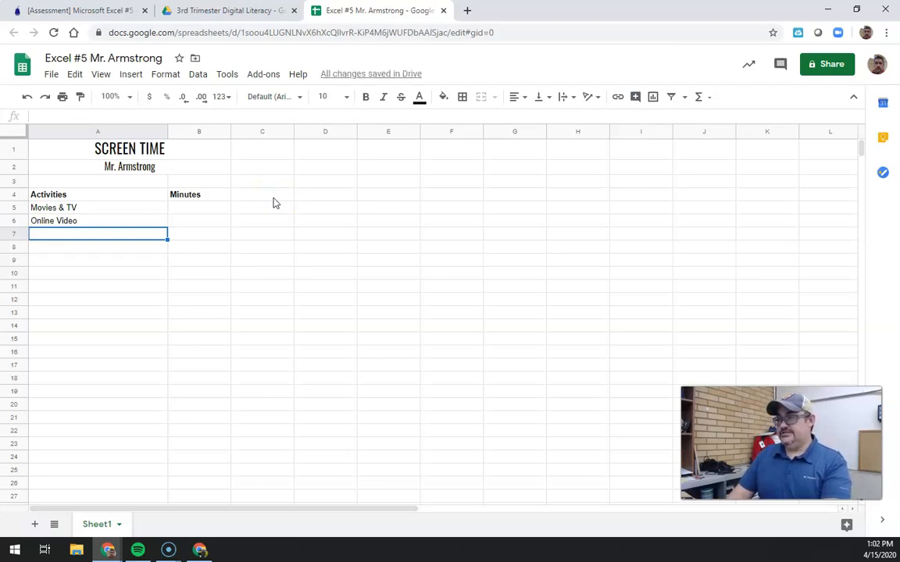
Continue the activity list with Social Media in A7, School Work in A8 and Browsing the Internet in A9.
{"action": "type", "text": "Social Media"}
{"action": "key", "text": "Return"}
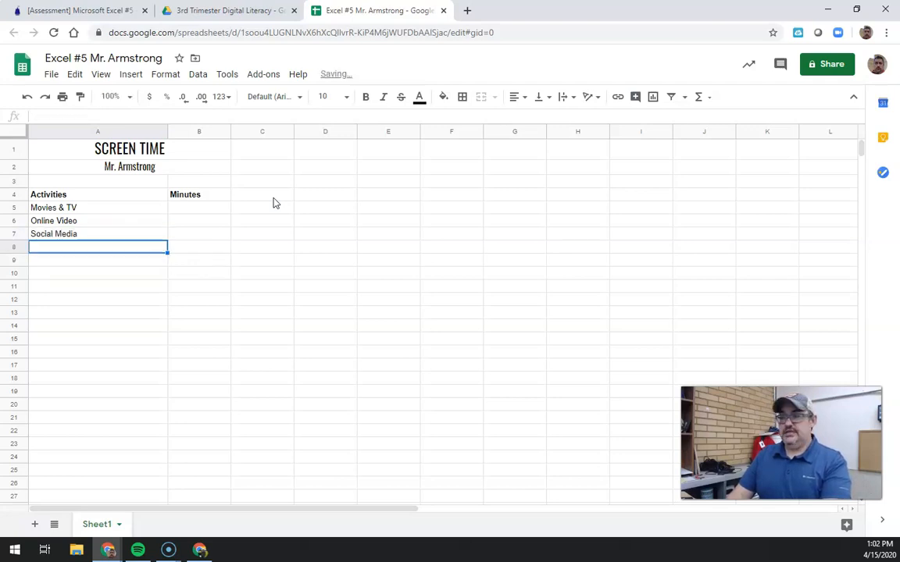
{"action": "type", "text": "Schook W"}
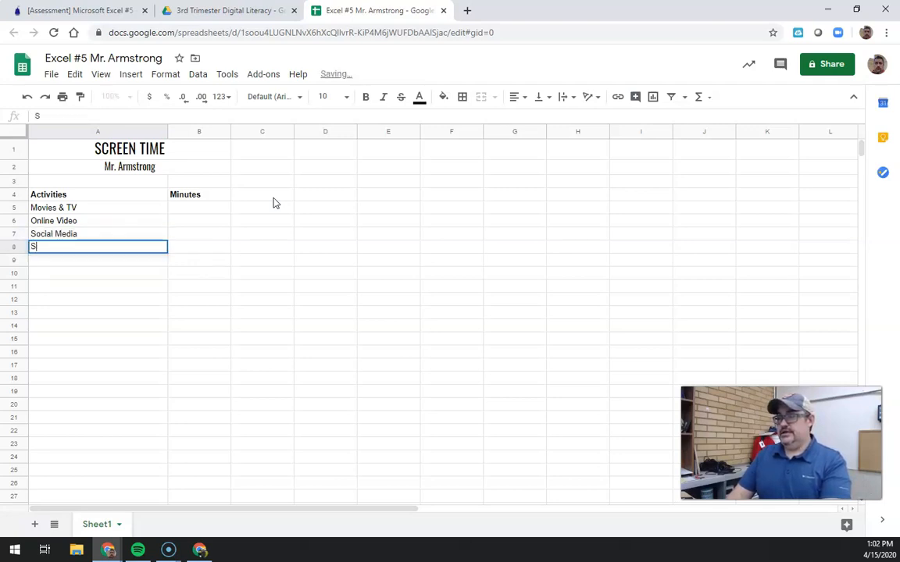
{"action": "key", "text": "BackSpace"}
{"action": "key", "text": "BackSpace"}
{"action": "key", "text": "BackSpace"}
{"action": "type", "text": "l Work"}
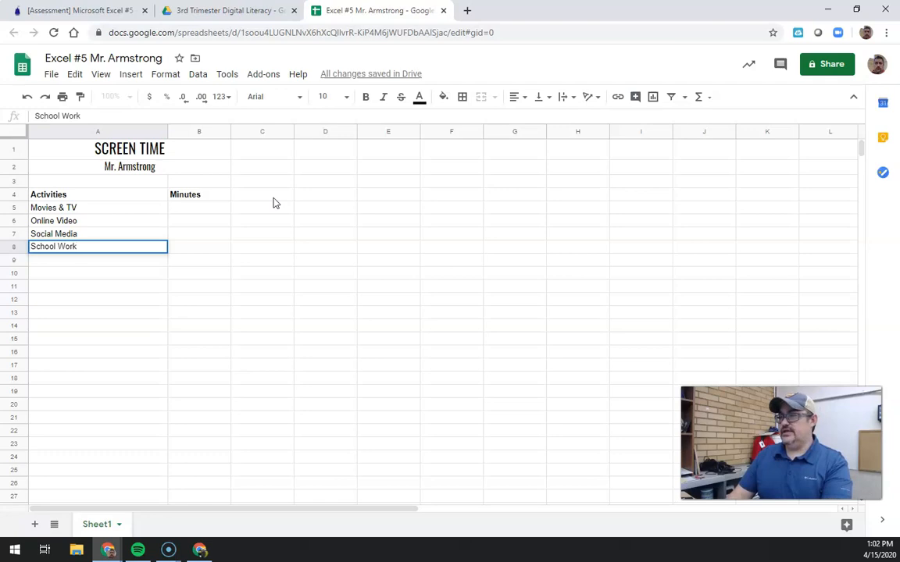
{"action": "key", "text": "Return"}
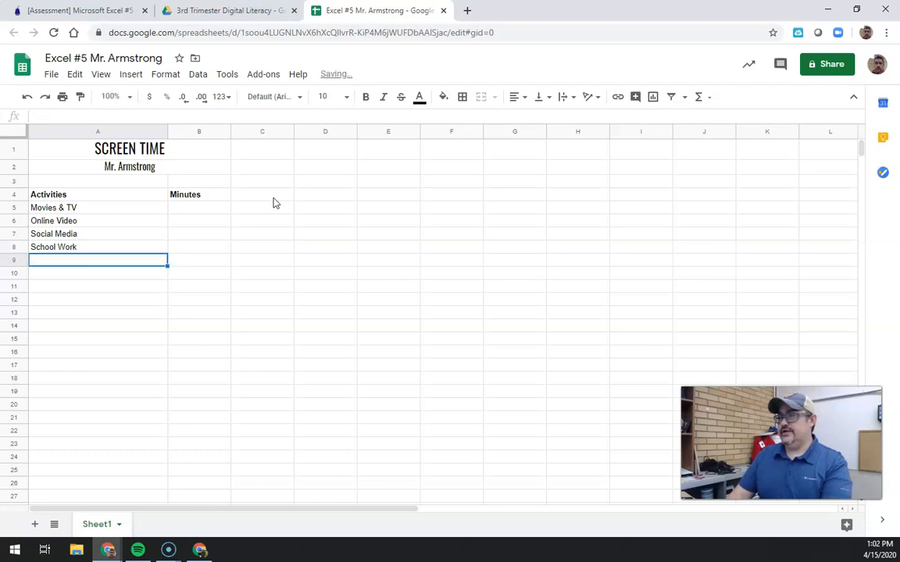
{"action": "type", "text": "Browsing the Internet"}
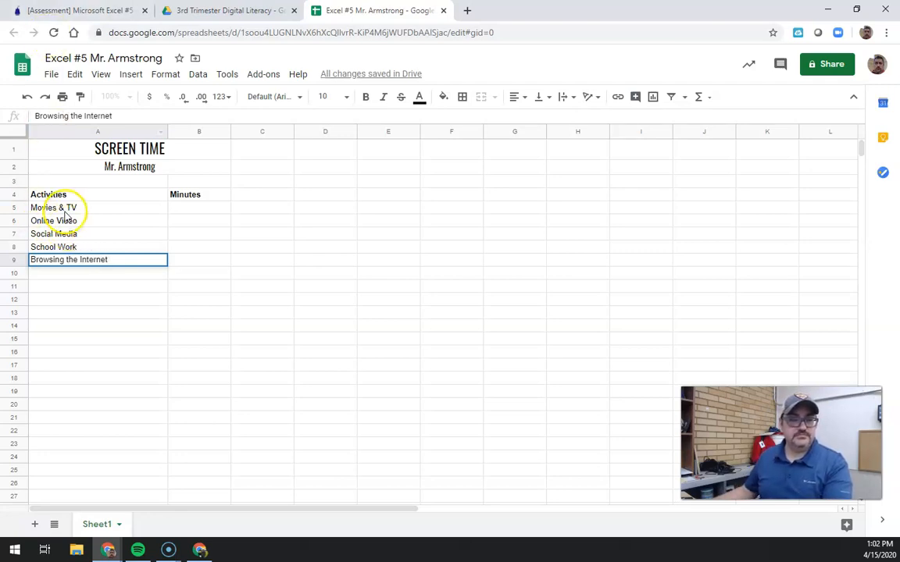
Enter the minutes 120 for Movies & TV, 25 for Online Video and 30 for Social Media in B5:B7.
{"action": "left_click", "coordinate": [182, 209]}
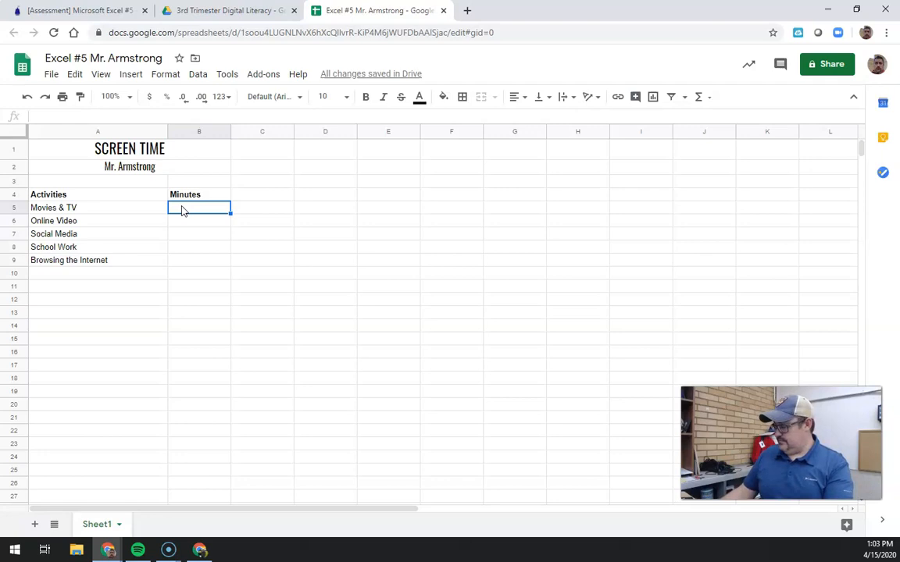
{"action": "type", "text": "120"}
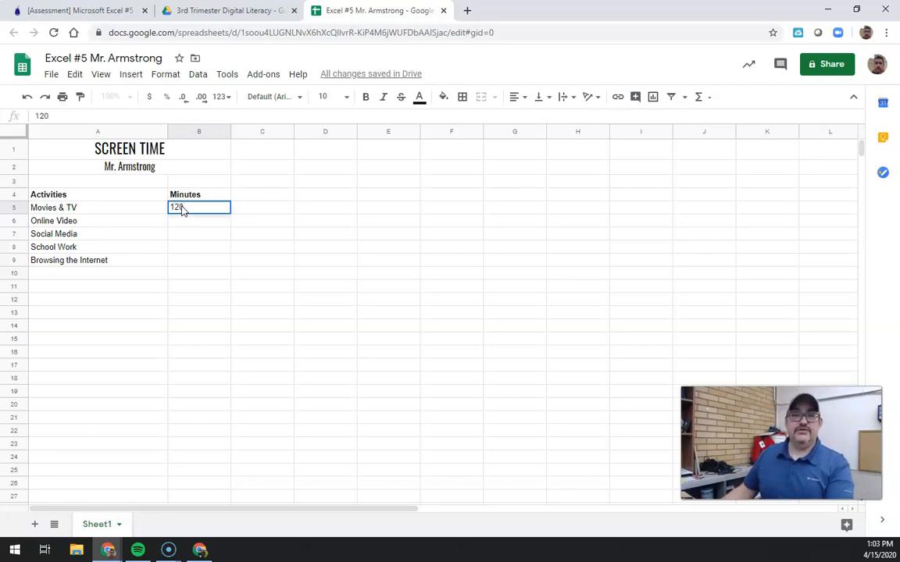
{"action": "left_click", "coordinate": [181, 209]}
{"action": "left_click", "coordinate": [252, 238]}
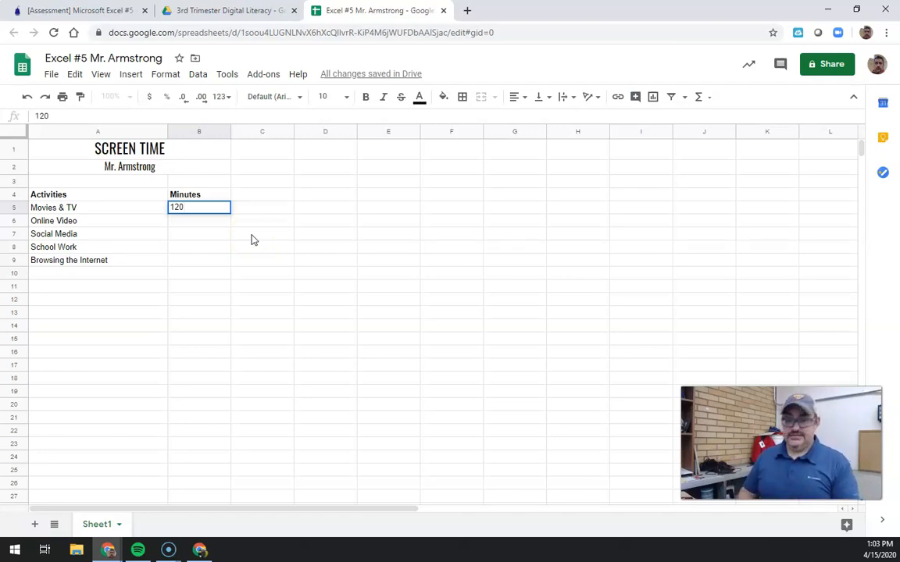
{"action": "key", "text": "Return"}
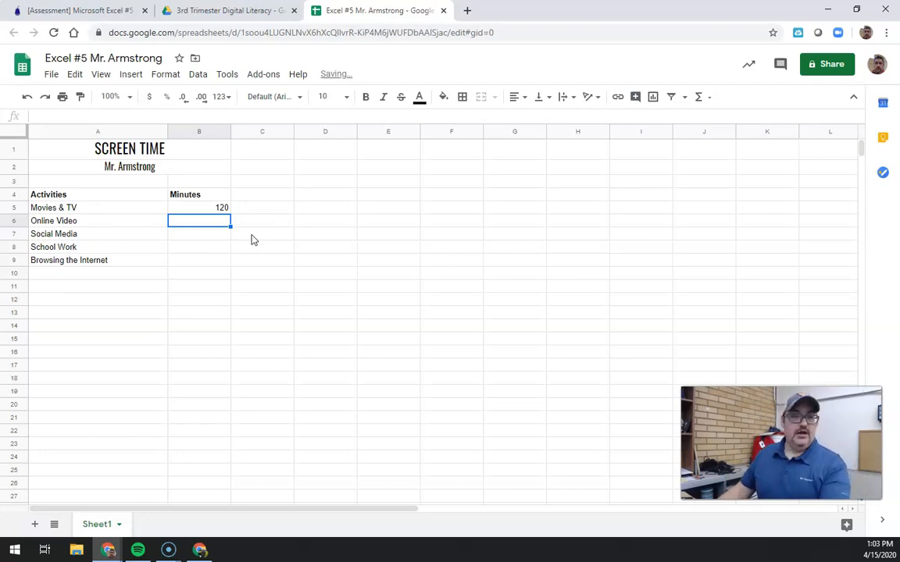
{"action": "type", "text": "25"}
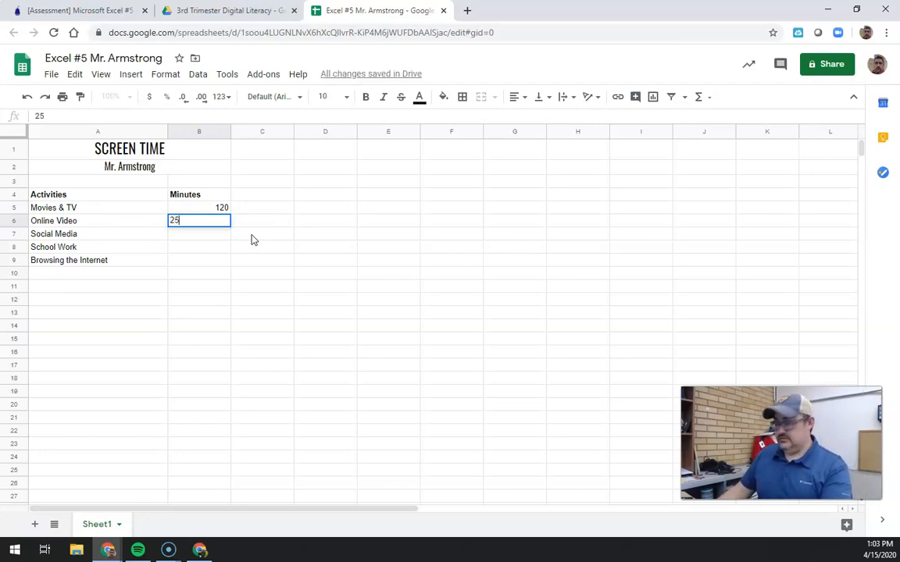
{"action": "key", "text": "Return"}
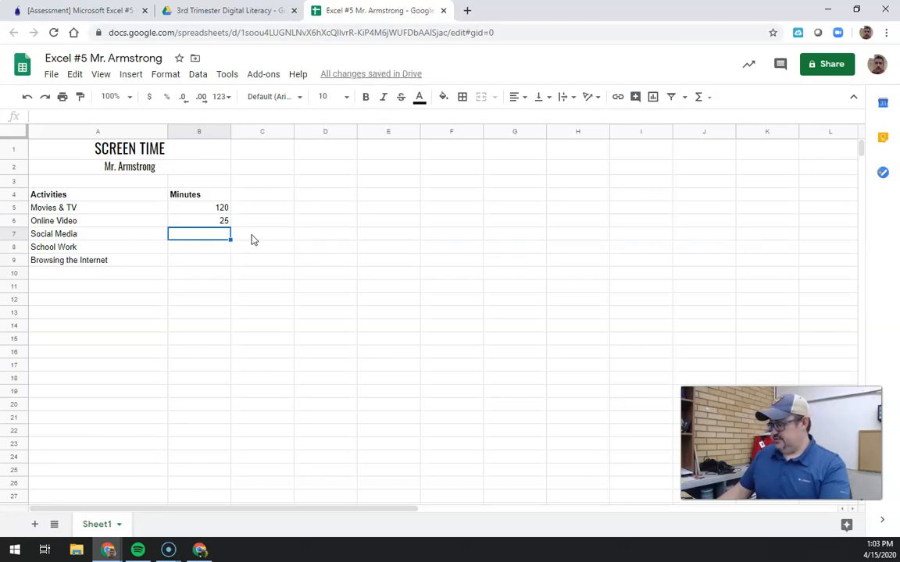
{"action": "type", "text": "30"}
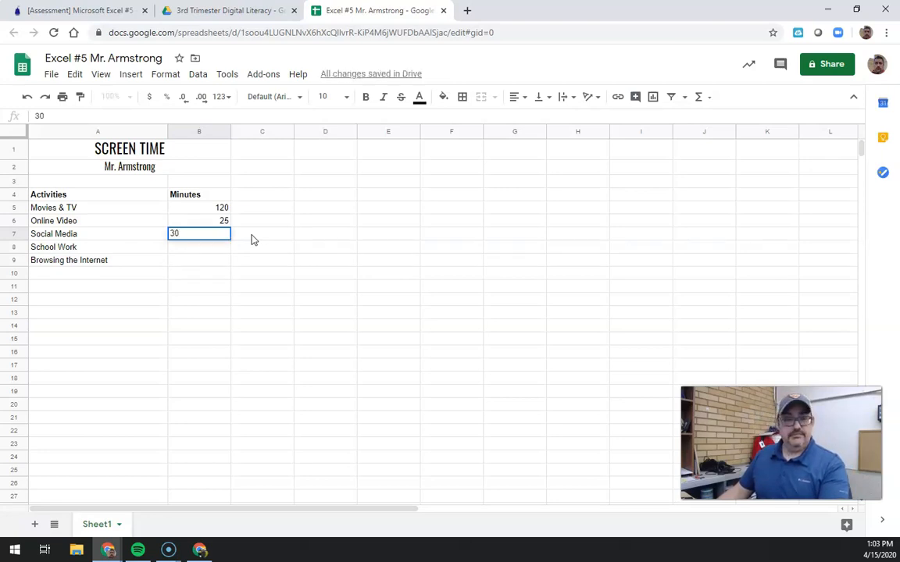
{"action": "key", "text": "Return"}
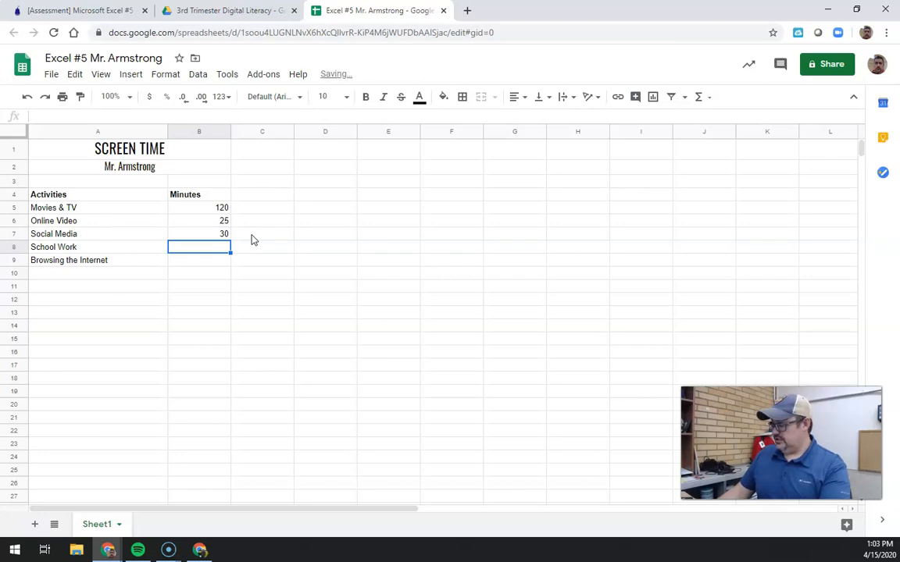
Enter the minutes 150 for School Work in B8 and 45 for Browsing the Internet in B9.
{"action": "type", "text": "180"}
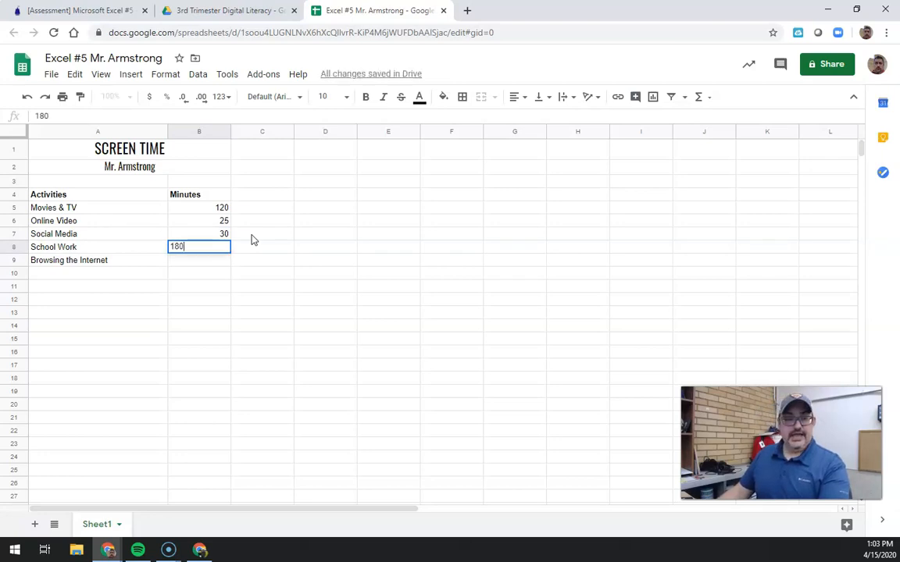
{"action": "key", "text": "BackSpace"}
{"action": "key", "text": "BackSpace"}
{"action": "type", "text": "50"}
{"action": "key", "text": "Return"}
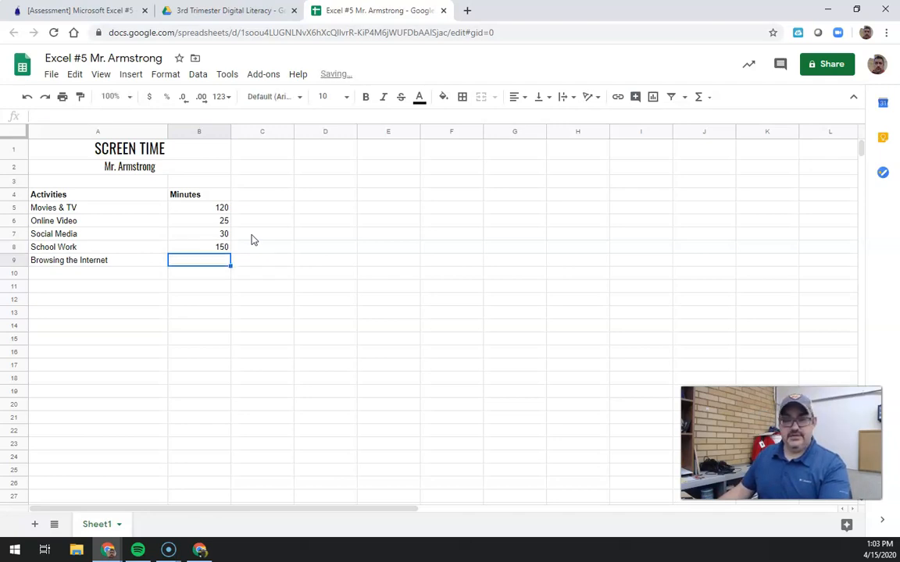
{"action": "type", "text": "45"}
{"action": "key", "text": "Return"}
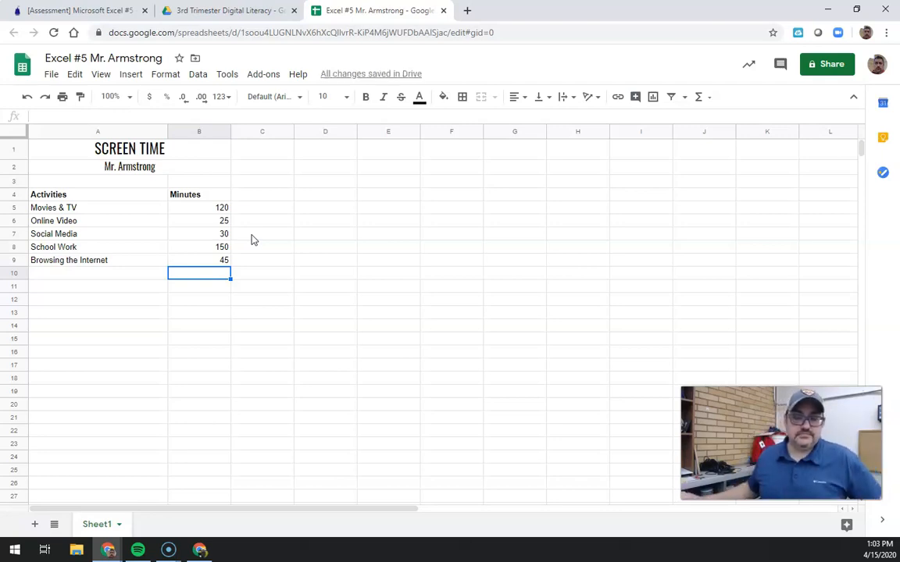
{"action": "left_click", "coordinate": [221, 207]}
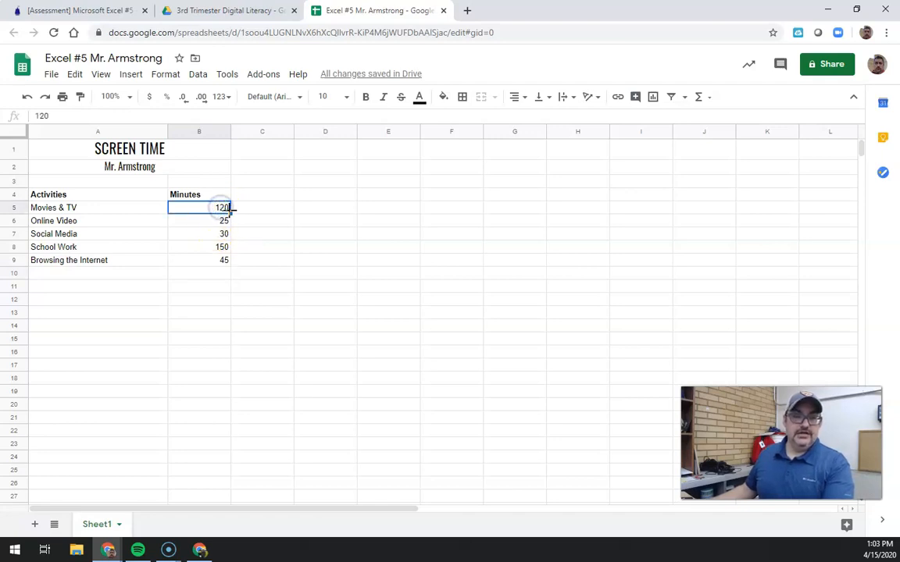
{"action": "left_click", "coordinate": [209, 221]}
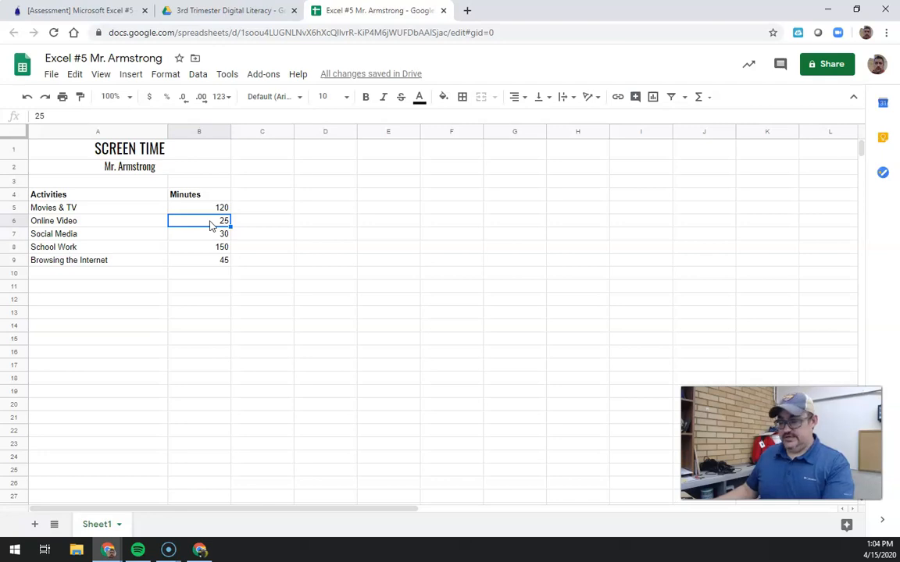
{"action": "type", "text": "25 Min"}
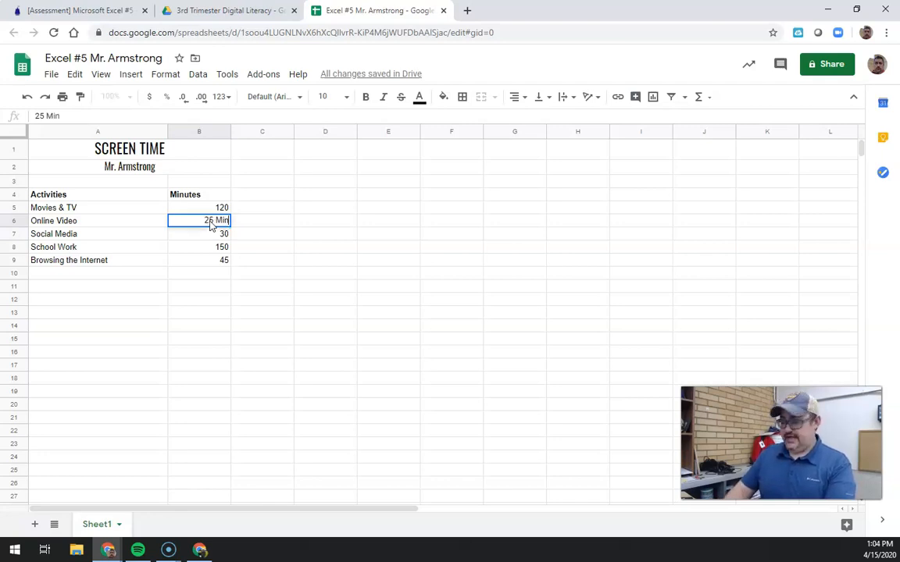
{"action": "type", "text": "utes"}
{"action": "key", "text": "BackSpace"}
{"action": "key", "text": "BackSpace"}
{"action": "key", "text": "BackSpace"}
{"action": "key", "text": "BackSpace"}
{"action": "key", "text": "BackSpace"}
{"action": "key", "text": "BackSpace"}
{"action": "key", "text": "BackSpace"}
{"action": "key", "text": "BackSpace"}
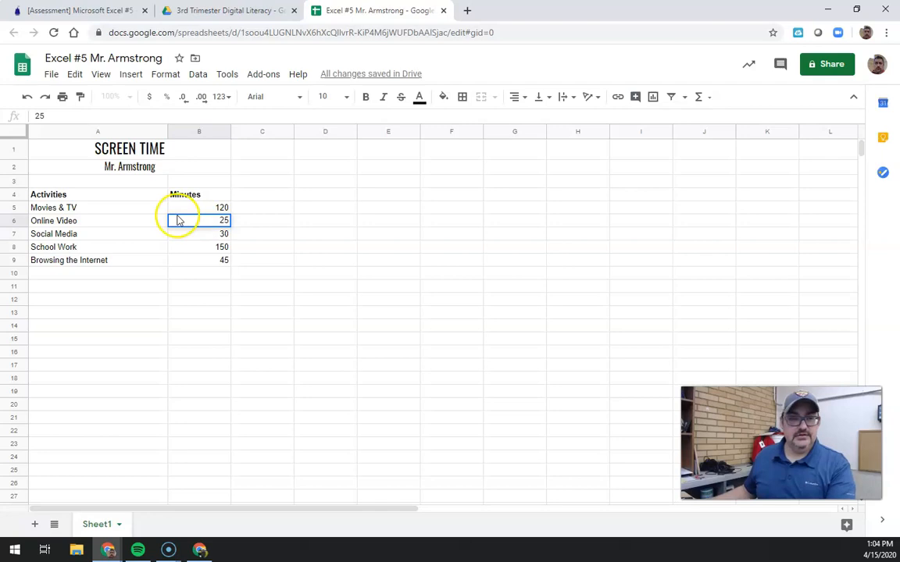
{"action": "left_click", "coordinate": [211, 236]}
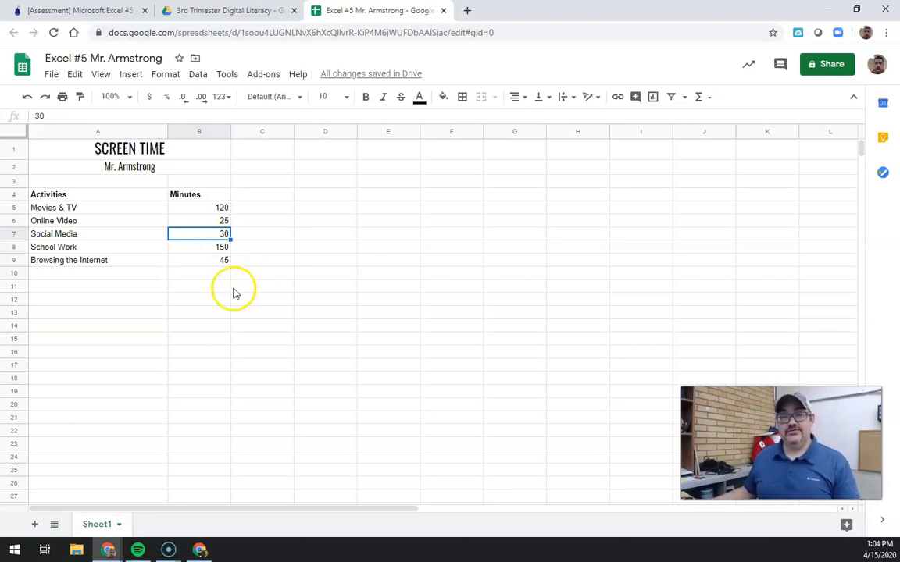
{"action": "left_click", "coordinate": [195, 273]}
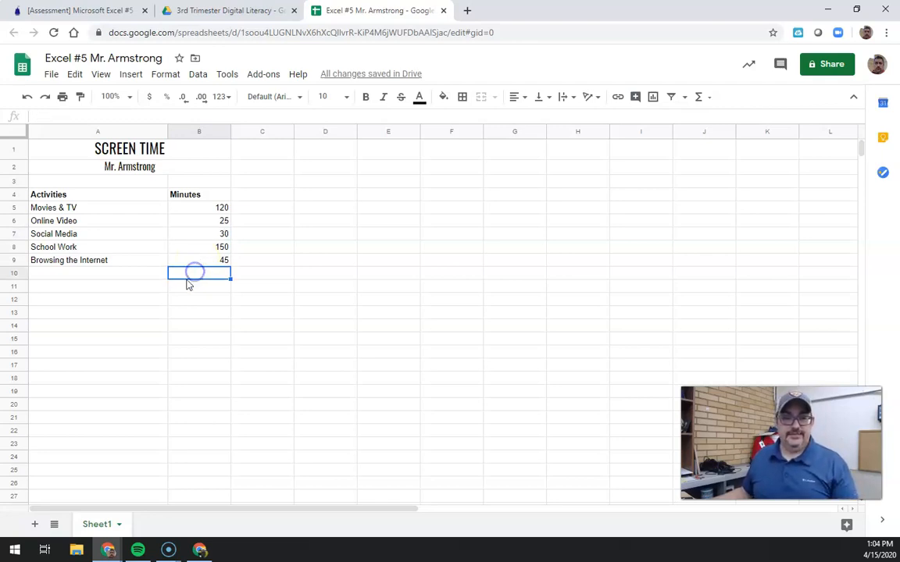
{"action": "left_click", "coordinate": [145, 275]}
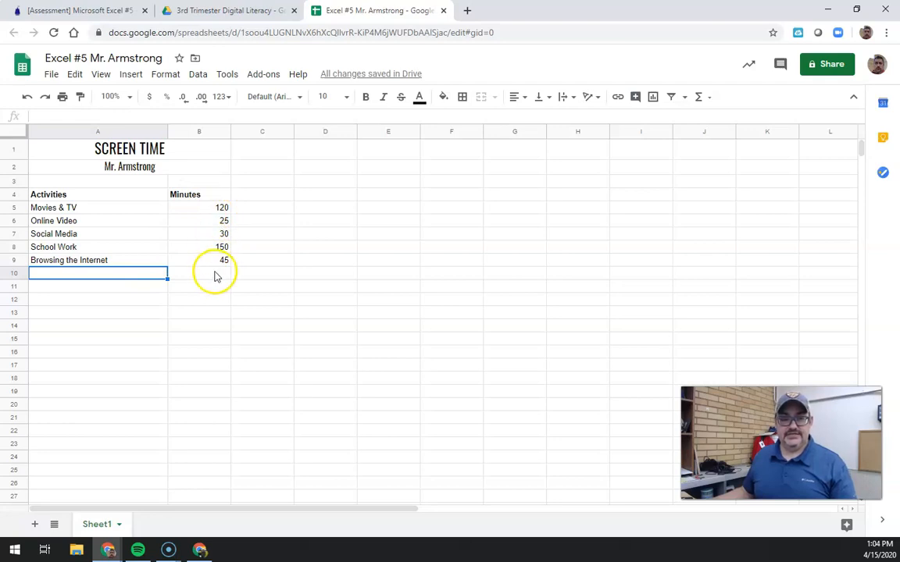
Right-align the Minutes heading in B4.
{"action": "left_click", "coordinate": [217, 196]}
{"action": "left_click", "coordinate": [524, 102]}
{"action": "left_click", "coordinate": [547, 119]}
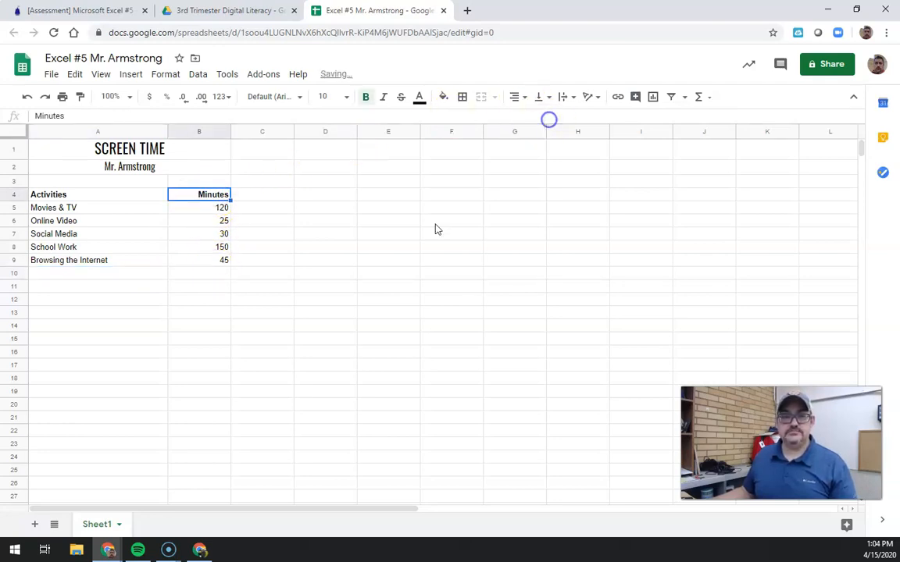
Add the row labels Total Minutes in A10 and Total Hours in A11 below the activity list.
{"action": "left_click", "coordinate": [110, 273]}
{"action": "type", "text": "Total Minutes"}
{"action": "key", "text": "Return"}
{"action": "type", "text": "Mo"}
{"action": "key", "text": "BackSpace"}
{"action": "key", "text": "BackSpace"}
{"action": "key", "text": "BackSpace"}
{"action": "type", "text": "Total Hours"}
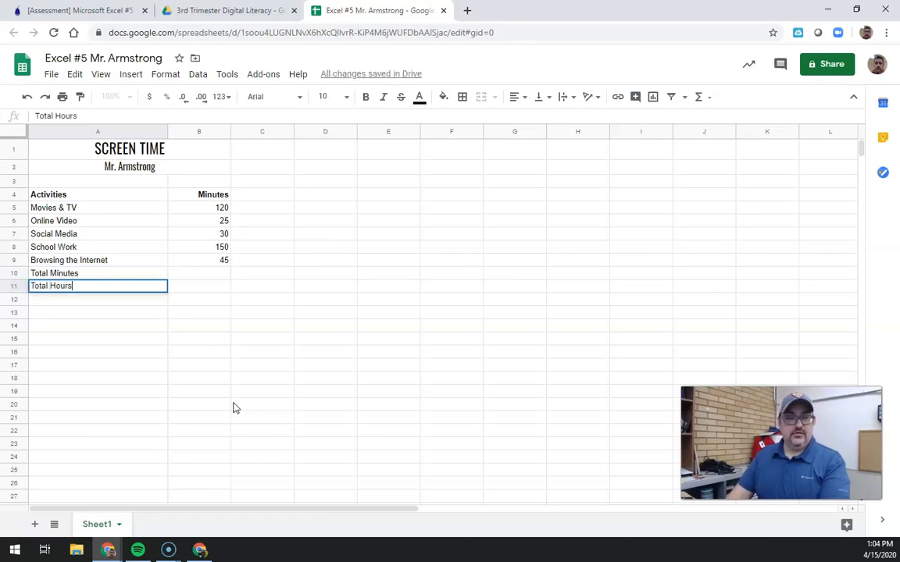
Right-align the Total Minutes and Total Hours labels in A10 and A11.
{"action": "left_click", "coordinate": [116, 274]}
{"action": "left_click", "coordinate": [526, 99]}
{"action": "left_click", "coordinate": [544, 116]}
{"action": "left_click", "coordinate": [125, 285]}
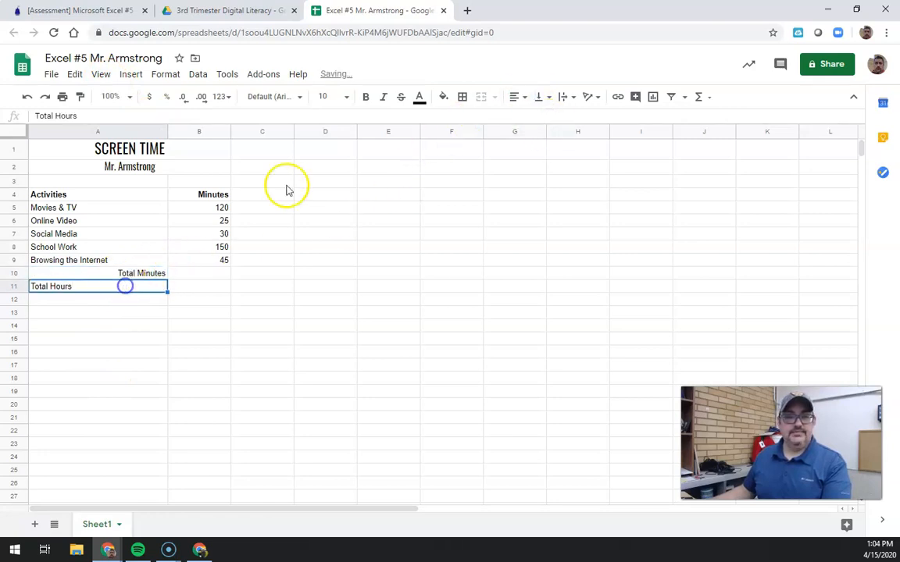
{"action": "left_click", "coordinate": [521, 98]}
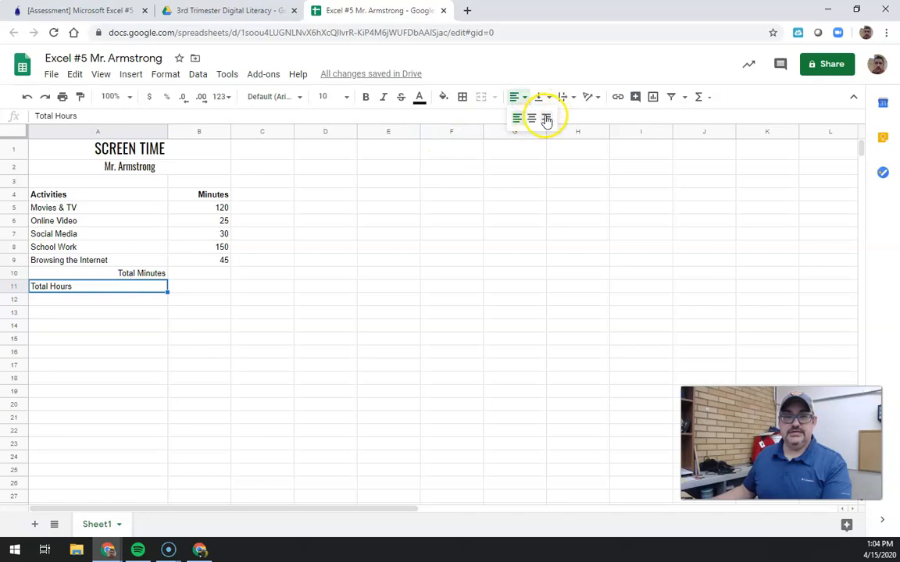
{"action": "left_click", "coordinate": [546, 119]}
Make the Total Minutes and Total Hours labels in A10:A11 bold.
{"action": "left_click", "coordinate": [144, 271]}
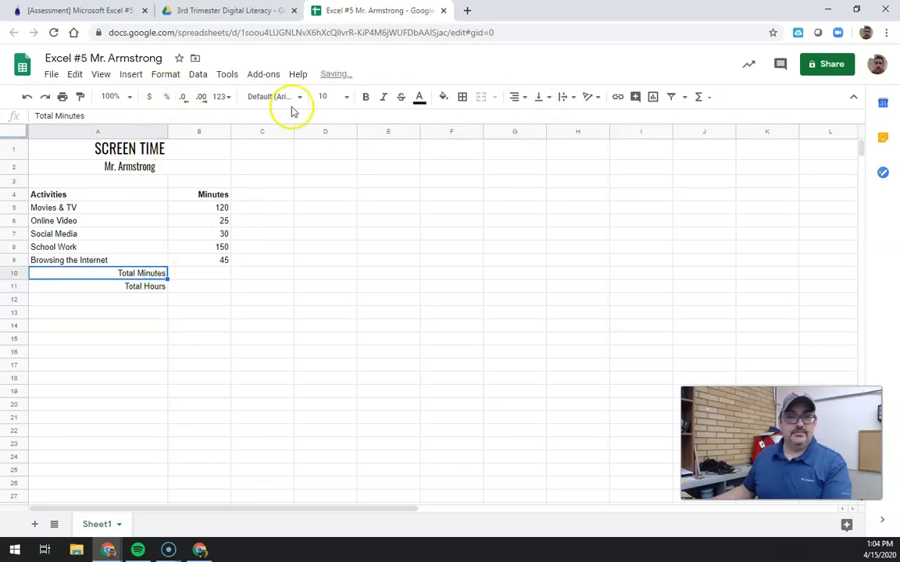
{"action": "left_click", "coordinate": [366, 96]}
{"action": "left_click", "coordinate": [126, 287]}
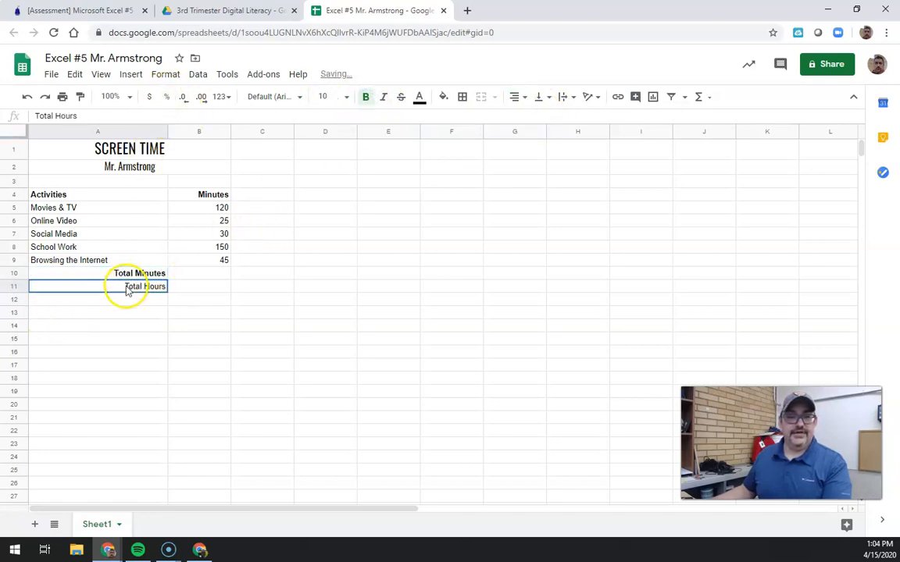
{"action": "left_click", "coordinate": [366, 96]}
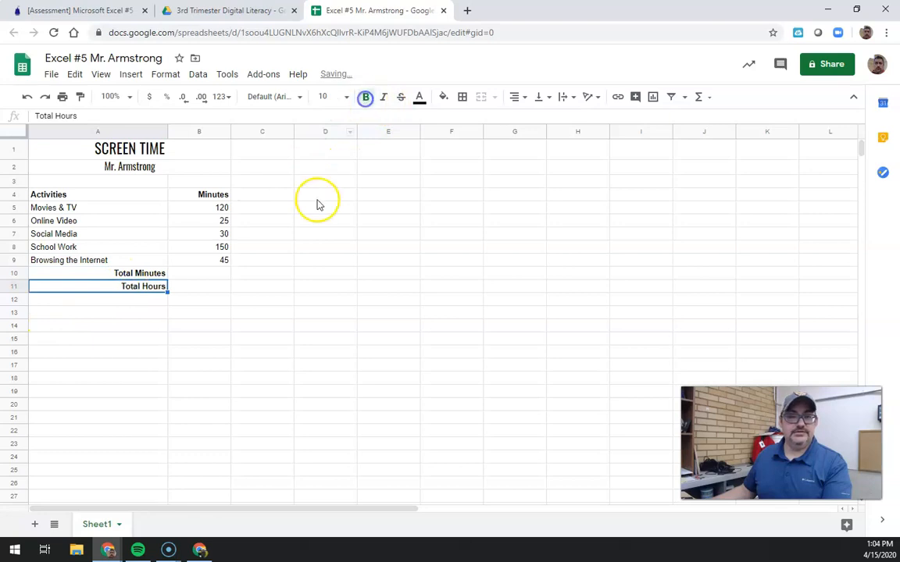
Total the activity minutes in B10 with the SUM function, using the formula =SUM(B5:B9).
{"action": "left_click", "coordinate": [219, 272]}
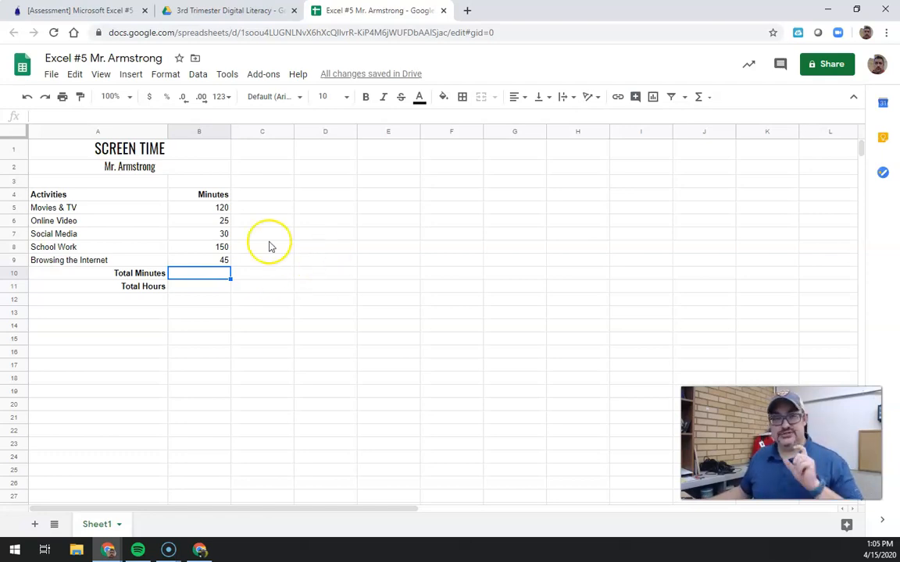
{"action": "left_click", "coordinate": [705, 101]}
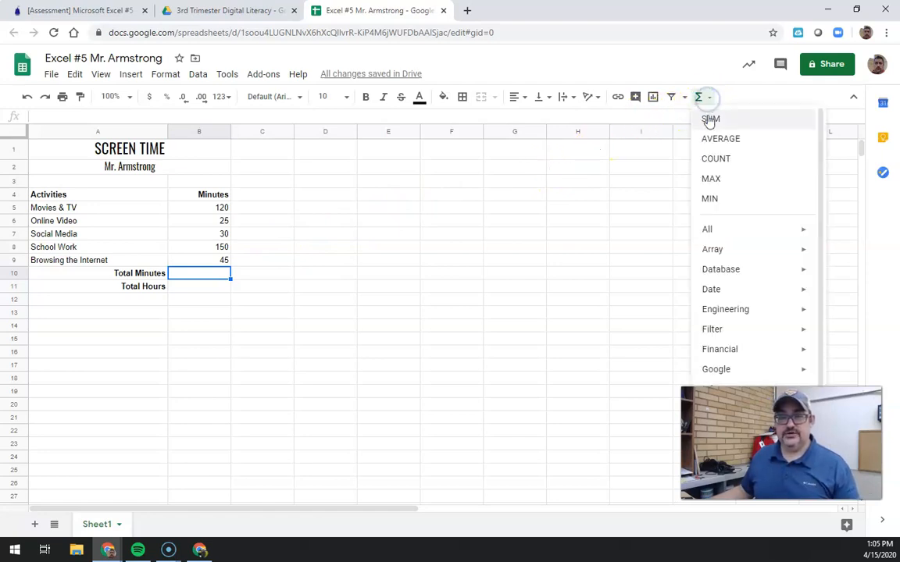
{"action": "left_click", "coordinate": [709, 120]}
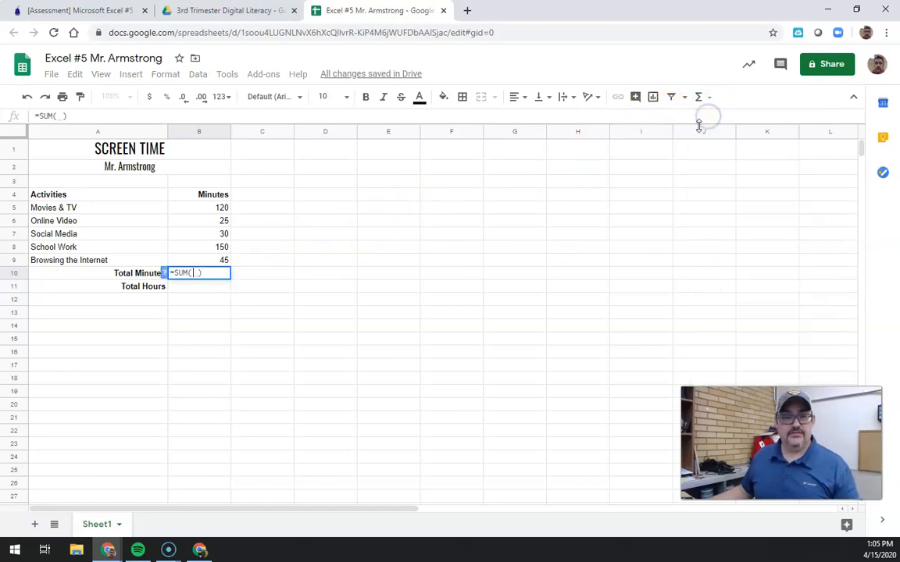
{"action": "left_click", "coordinate": [224, 211]}
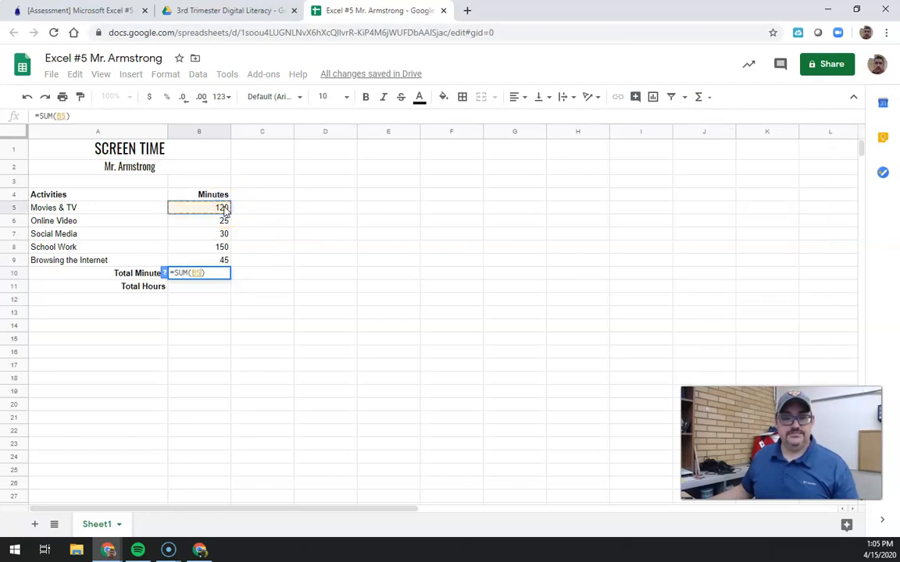
{"action": "type", "text": ":"}
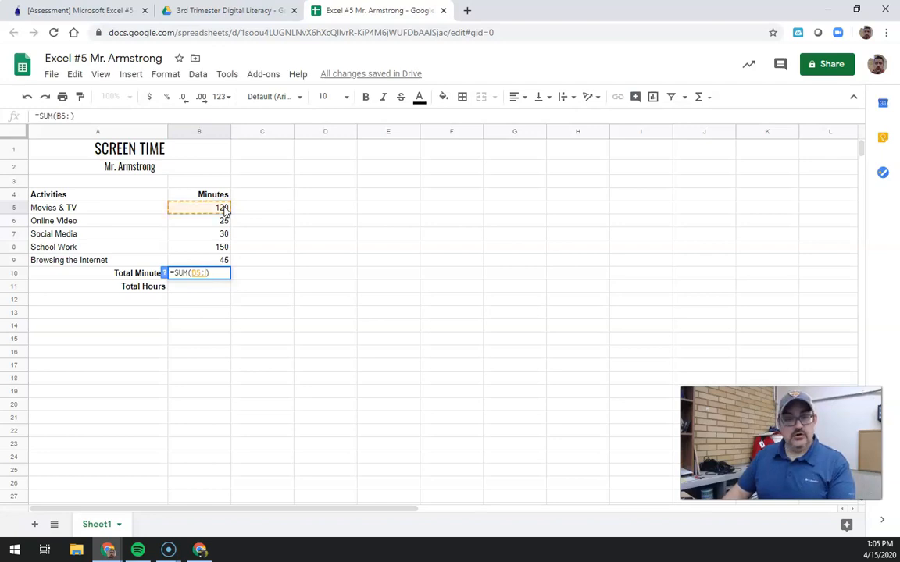
{"action": "left_click", "coordinate": [211, 258]}
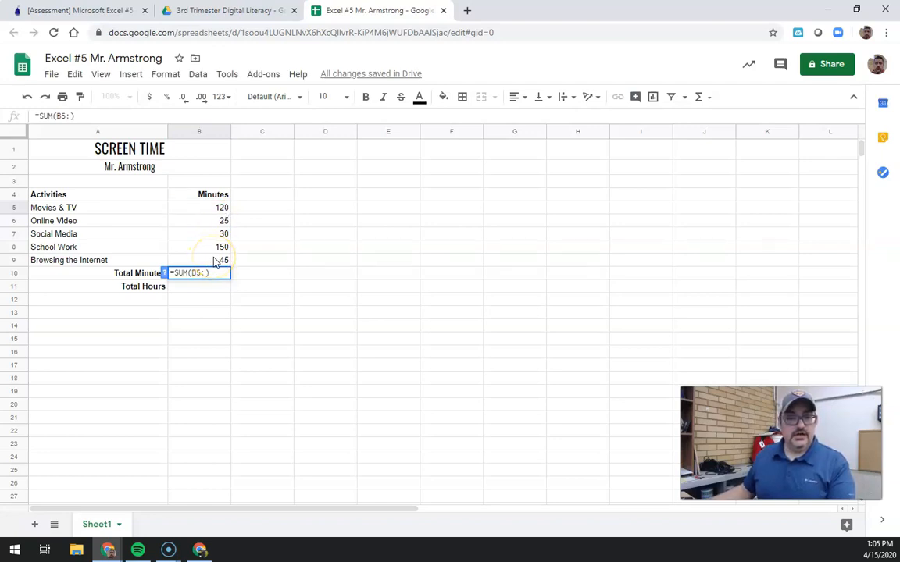
{"action": "type", "text": "B9"}
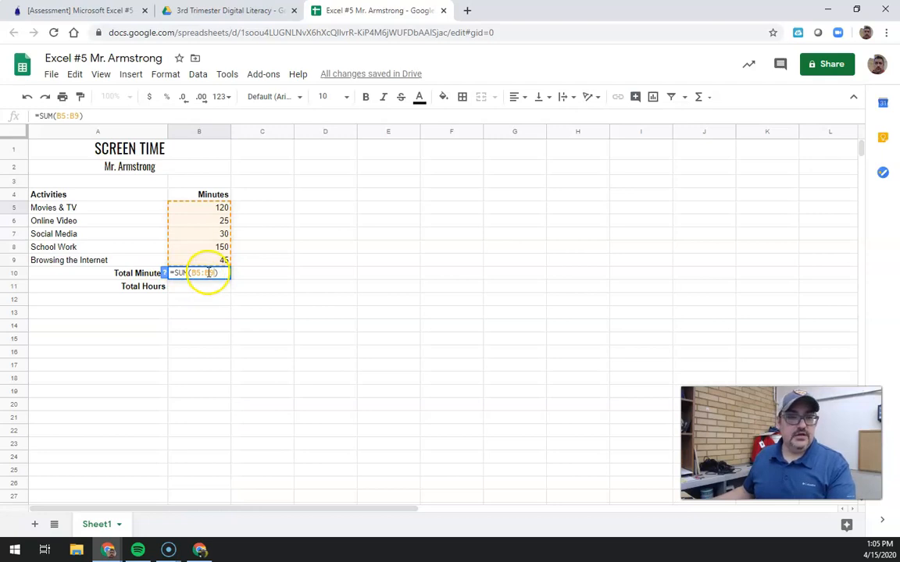
{"action": "left_click", "coordinate": [55, 117]}
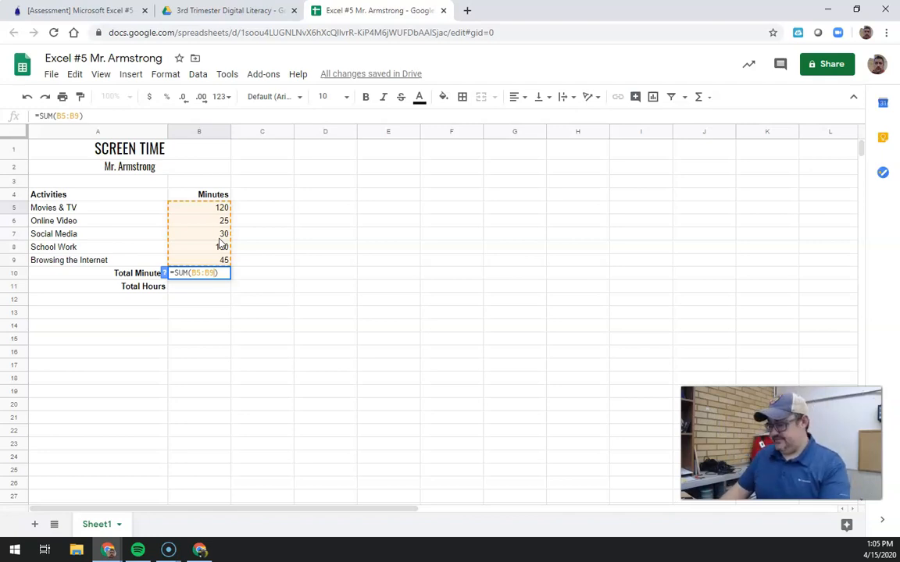
{"action": "key", "text": "Return"}
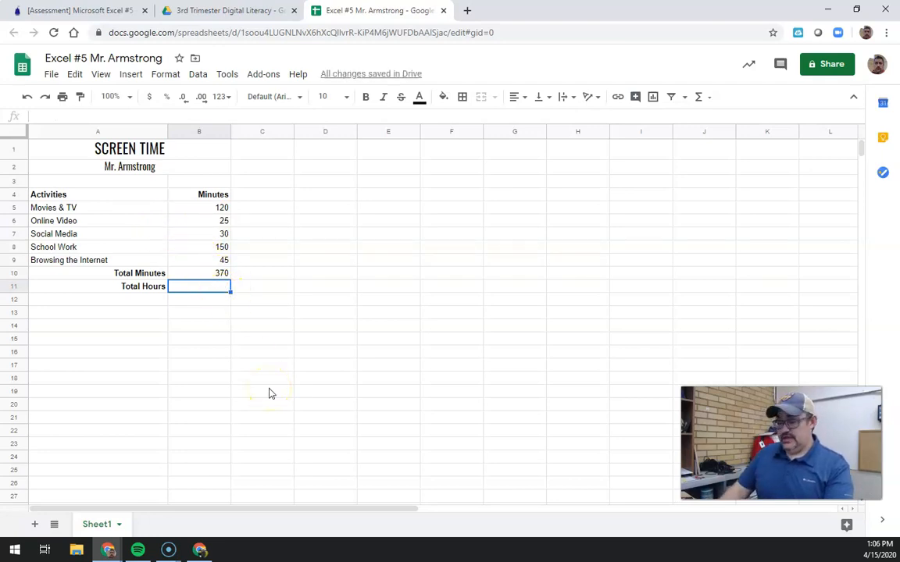
Convert the total minutes to hours in B11 with the formula =B10/60.
{"action": "type", "text": "="}
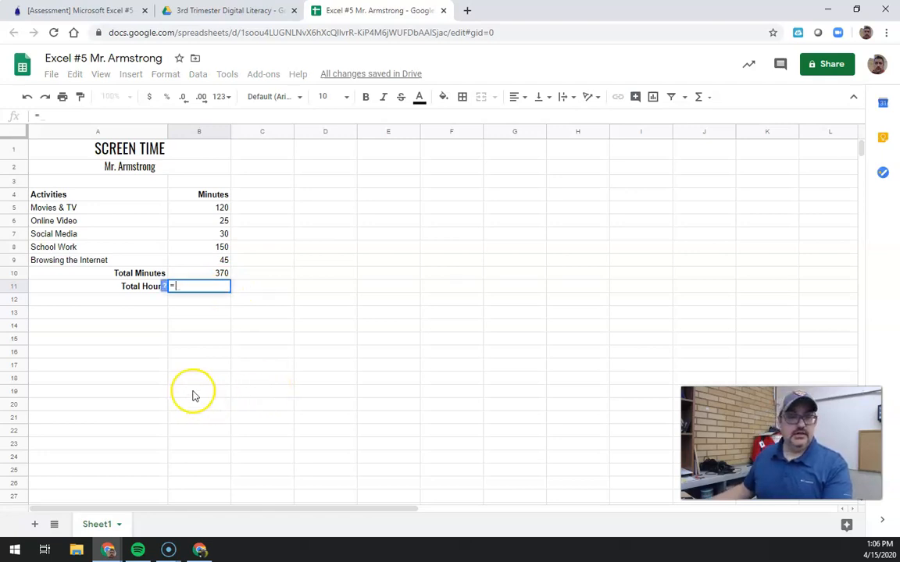
{"action": "left_click", "coordinate": [194, 274]}
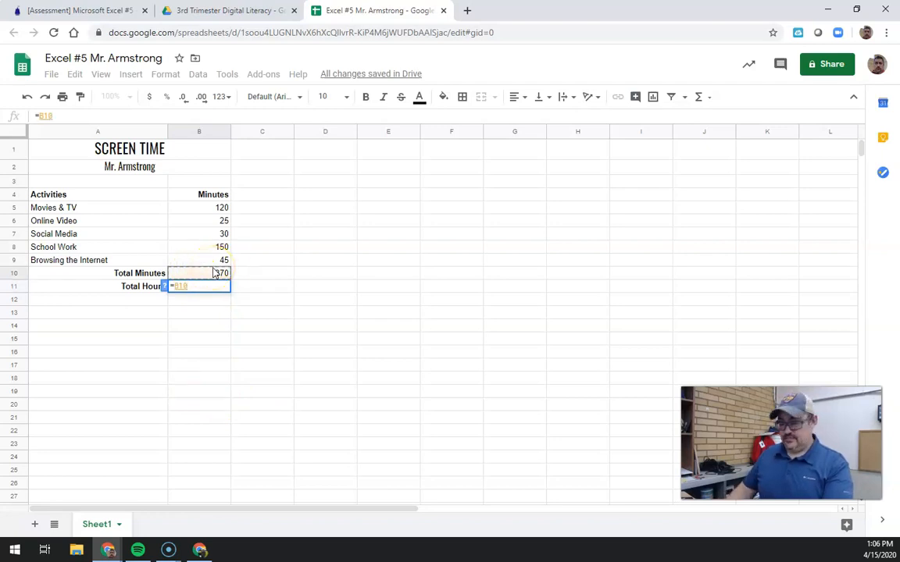
{"action": "type", "text": "/"}
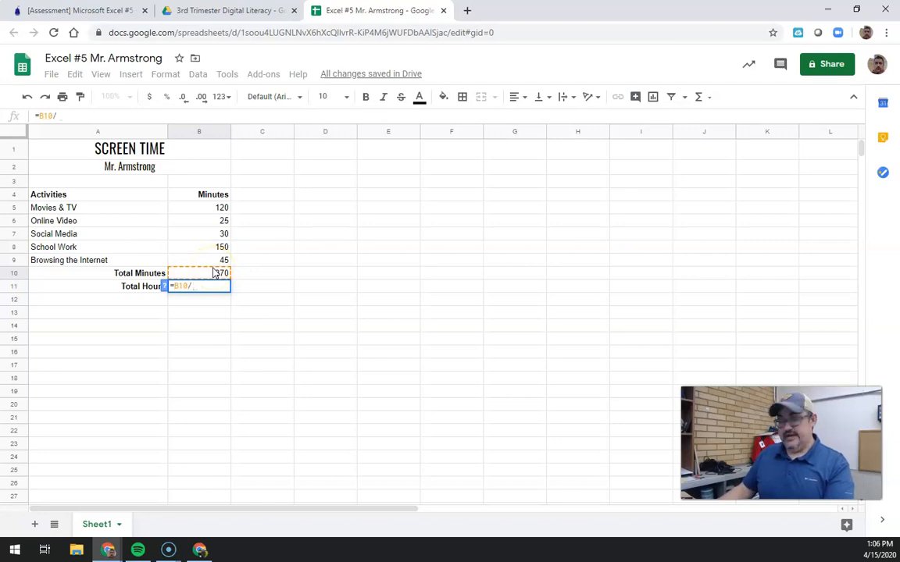
{"action": "type", "text": "60"}
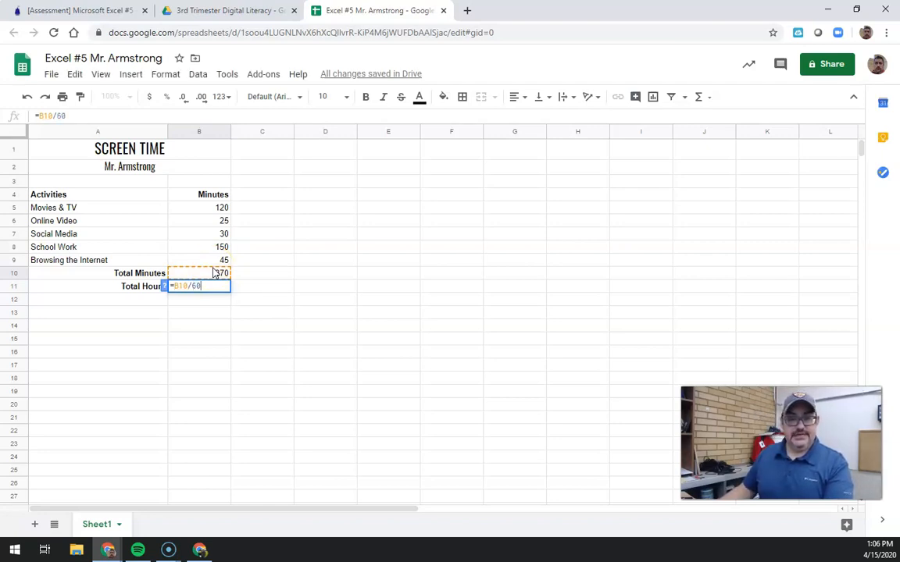
{"action": "key", "text": "Return"}
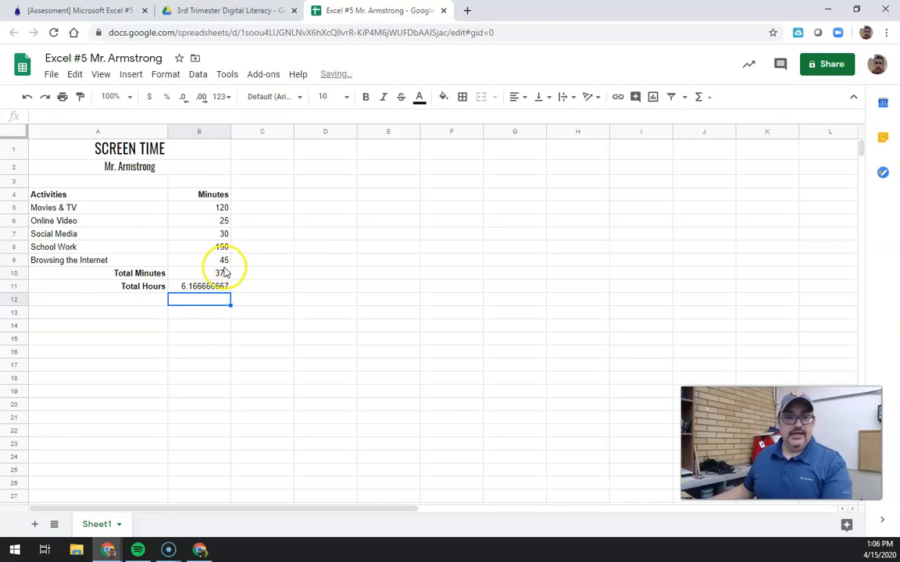
Reduce the Total Hours value in B11 to two decimal places.
{"action": "left_click", "coordinate": [215, 288]}
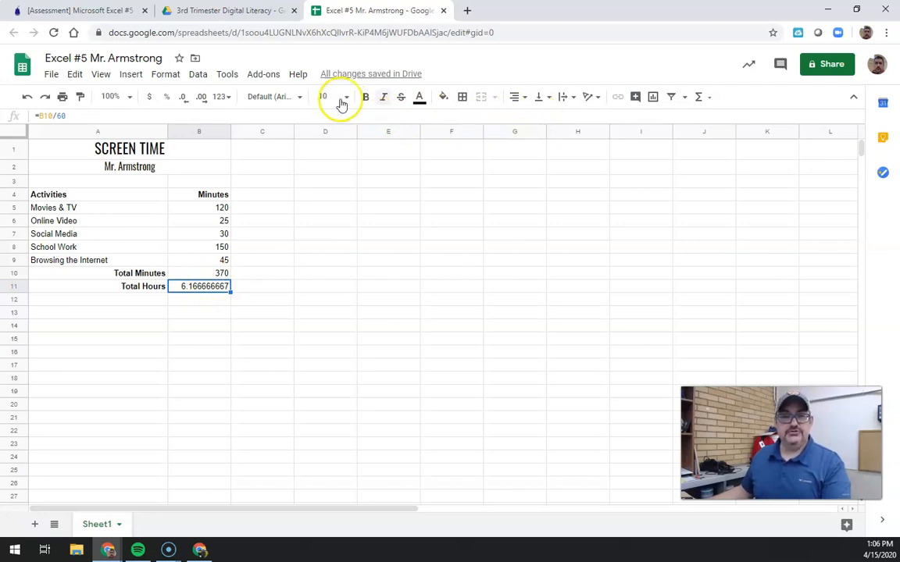
{"action": "left_click", "coordinate": [184, 99]}
{"action": "left_click", "coordinate": [185, 100]}
{"action": "left_click", "coordinate": [184, 101]}
{"action": "left_click", "coordinate": [184, 101]}
{"action": "left_click", "coordinate": [184, 101]}
{"action": "left_click", "coordinate": [186, 100]}
{"action": "left_click", "coordinate": [185, 101]}
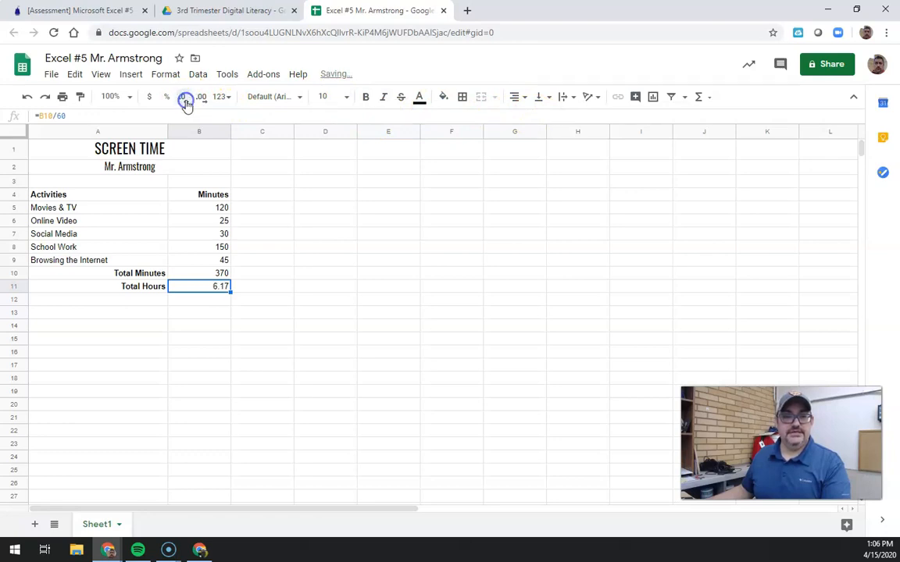
Change the School Work minutes in B8 to 120 and the Online Video minutes in B6 to 30.
{"action": "left_click", "coordinate": [223, 222]}
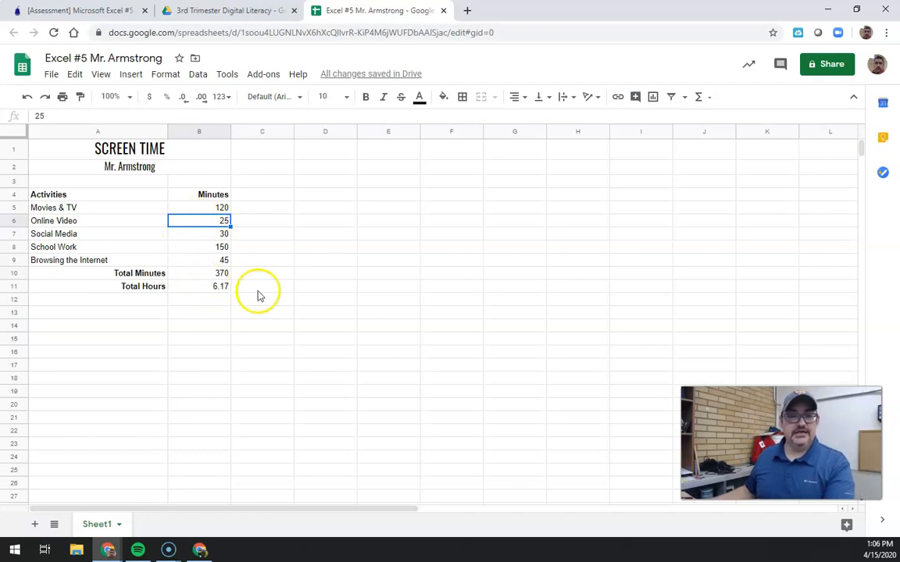
{"action": "left_click", "coordinate": [214, 248]}
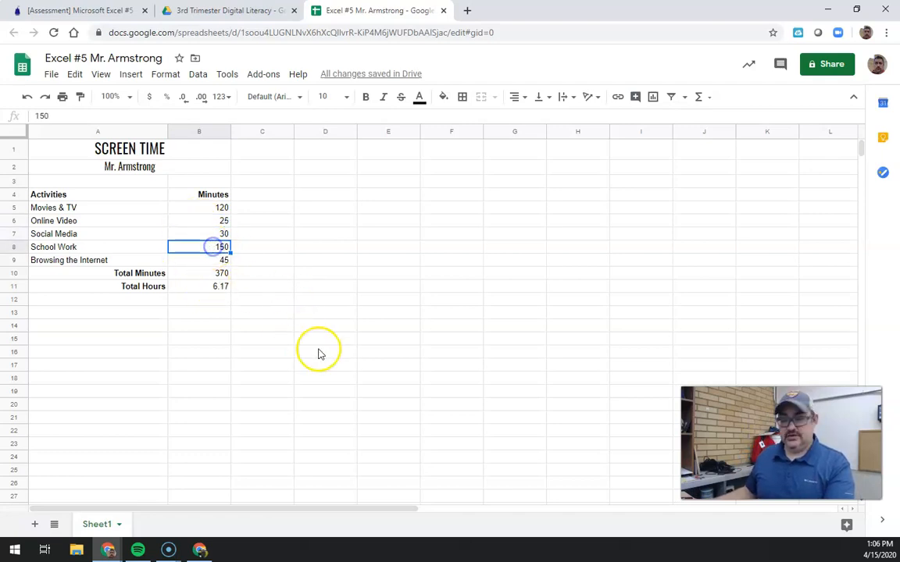
{"action": "key", "text": "Return"}
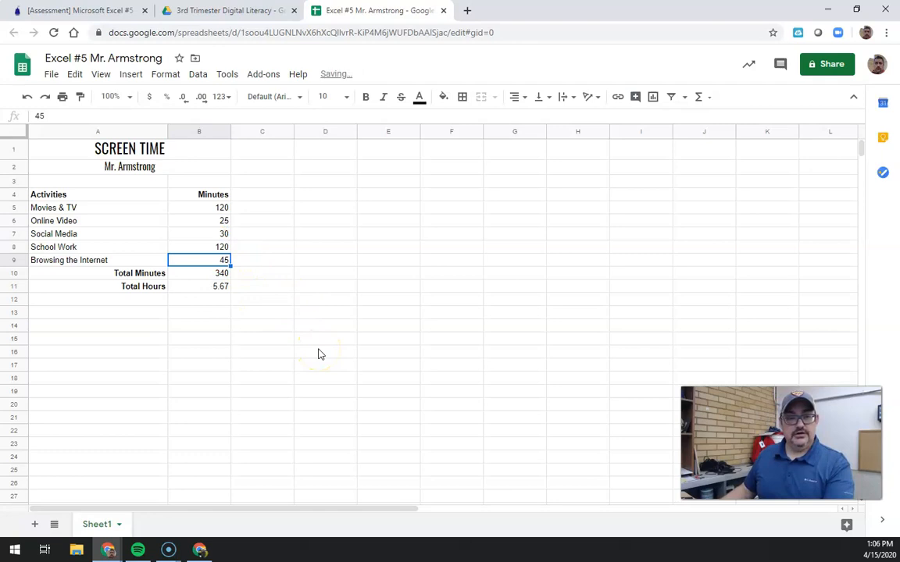
{"action": "left_click", "coordinate": [221, 208]}
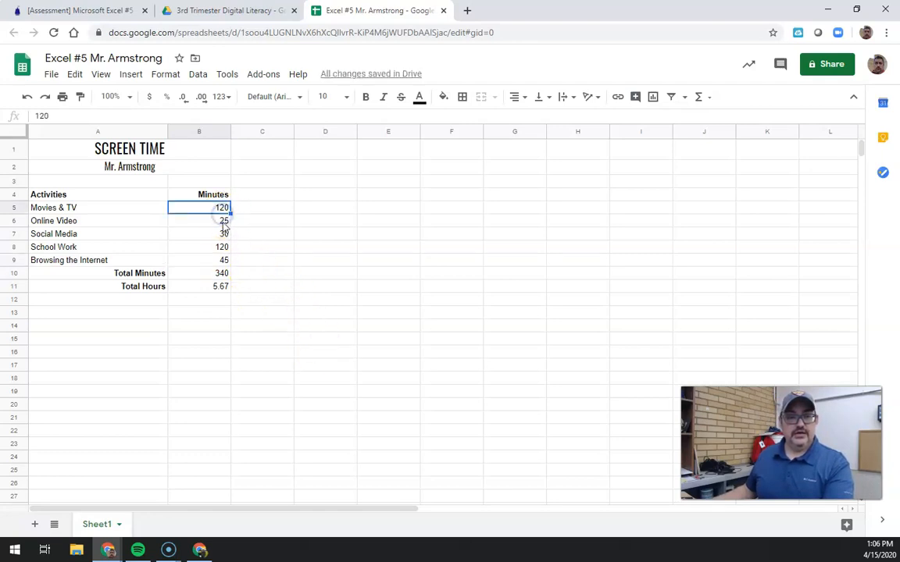
{"action": "left_click", "coordinate": [222, 221]}
{"action": "type", "text": "30"}
{"action": "key", "text": "Return"}
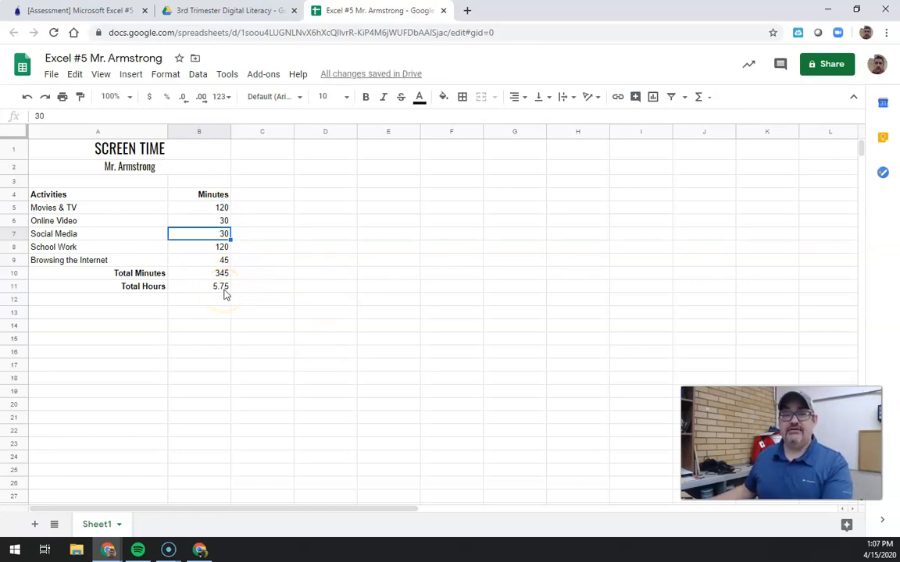
Bold the total minutes and total hours values in B10 and B11.
{"action": "left_click", "coordinate": [206, 272]}
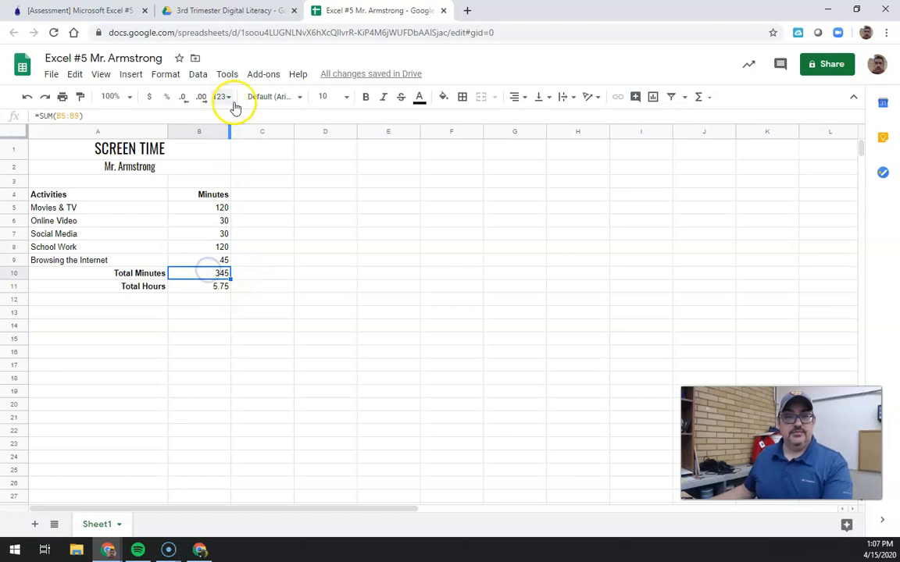
{"action": "left_click", "coordinate": [188, 285]}
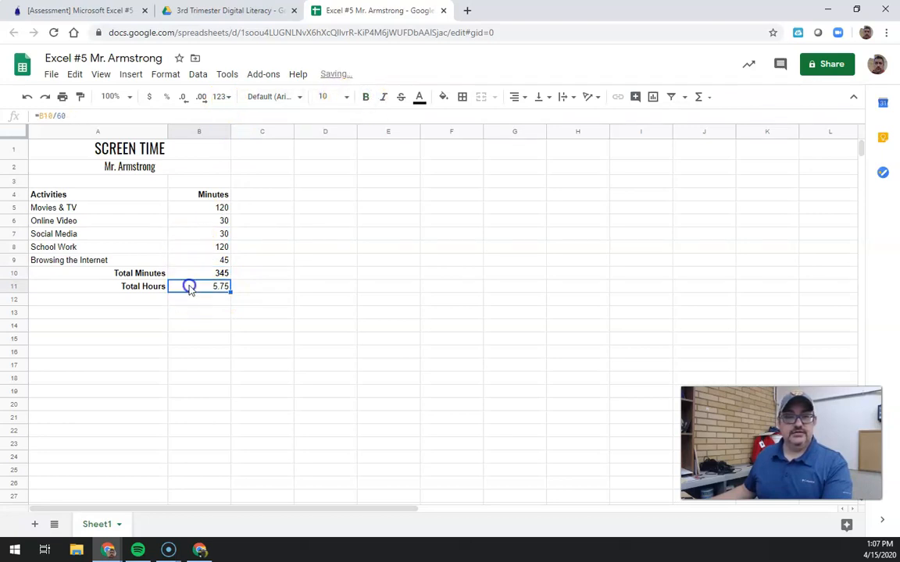
{"action": "left_click", "coordinate": [365, 97]}
{"action": "left_click", "coordinate": [211, 355]}
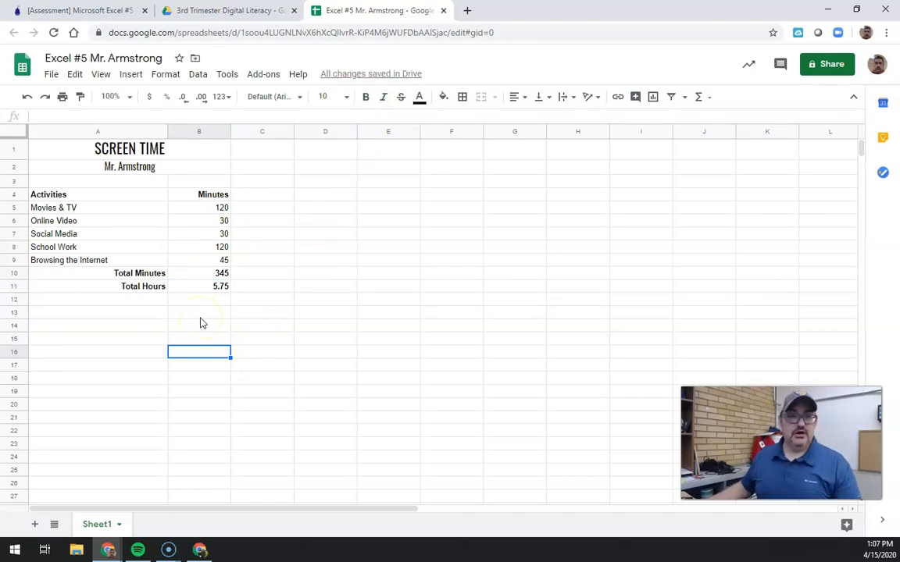
Review the Chart instructions, items 9 to 16, on the Excel #5 assignment page.
{"action": "left_click", "coordinate": [78, 10]}
{"action": "scroll", "coordinate": [436, 257], "scroll_direction": "down", "scroll_amount": 1}
{"action": "scroll", "coordinate": [435, 258], "scroll_direction": "down", "scroll_amount": 5}
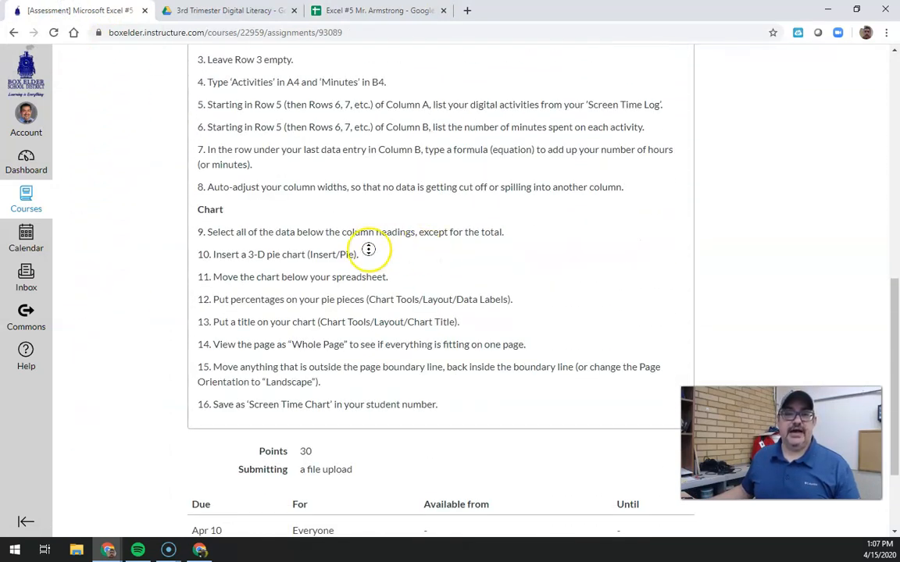
{"action": "left_click_drag", "start_coordinate": [218, 211], "coordinate": [465, 402]}
{"action": "left_click", "coordinate": [464, 400]}
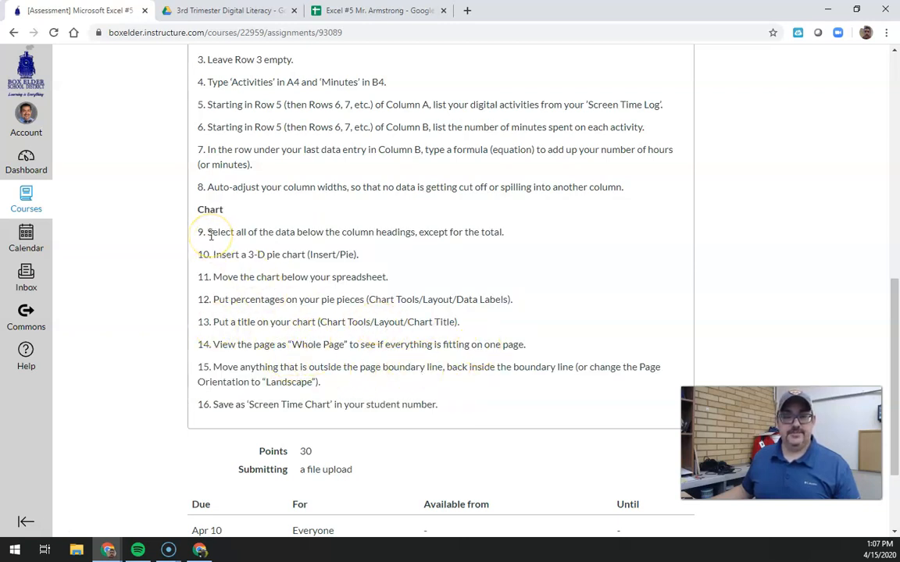
Insert a chart of the activities and minutes in A4:B9 and move it beside the table, clear of the data.
{"action": "left_click", "coordinate": [349, 16]}
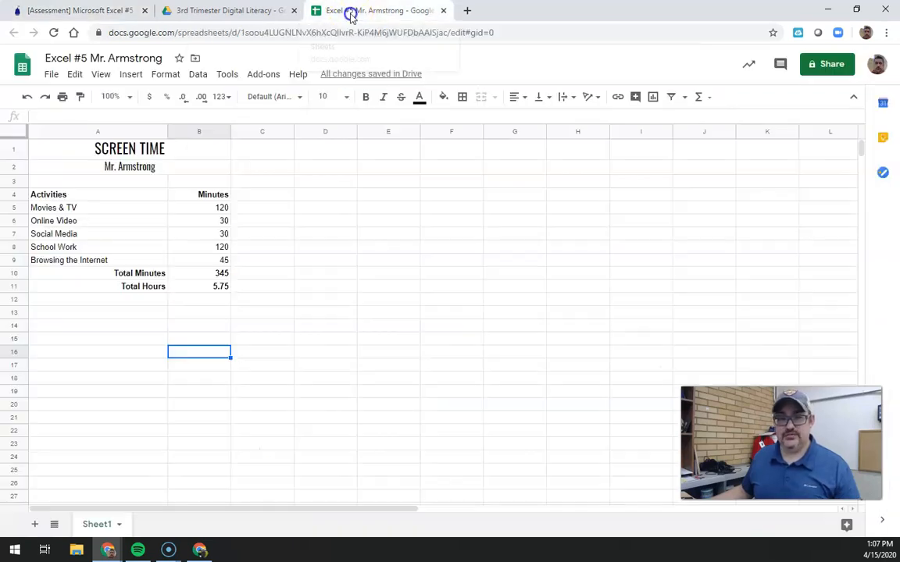
{"action": "left_click", "coordinate": [100, 194]}
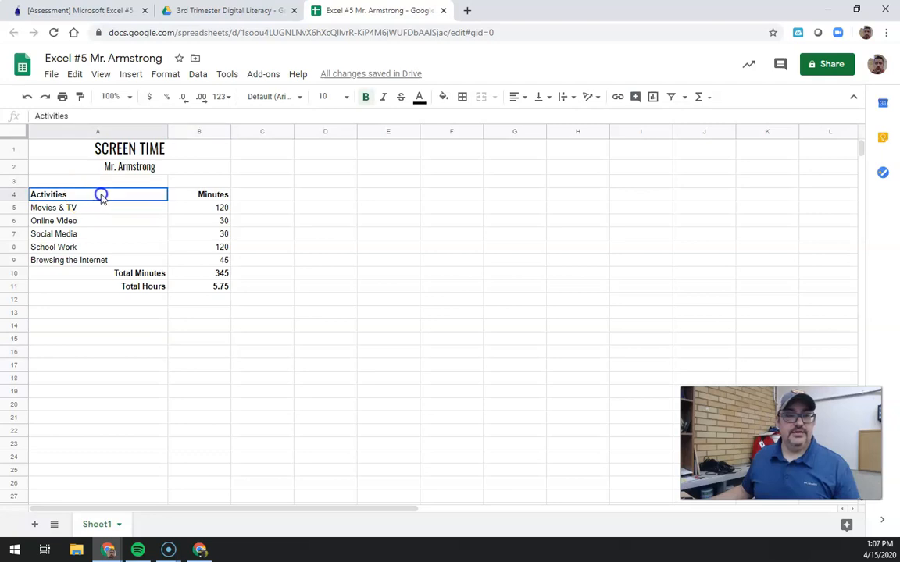
{"action": "left_click_drag", "start_coordinate": [194, 201], "coordinate": [192, 263]}
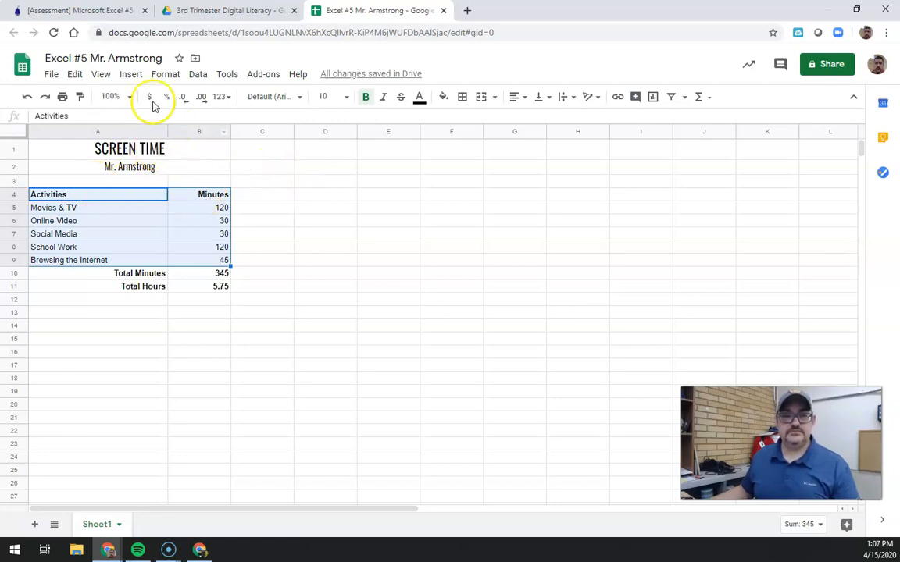
{"action": "left_click", "coordinate": [132, 77]}
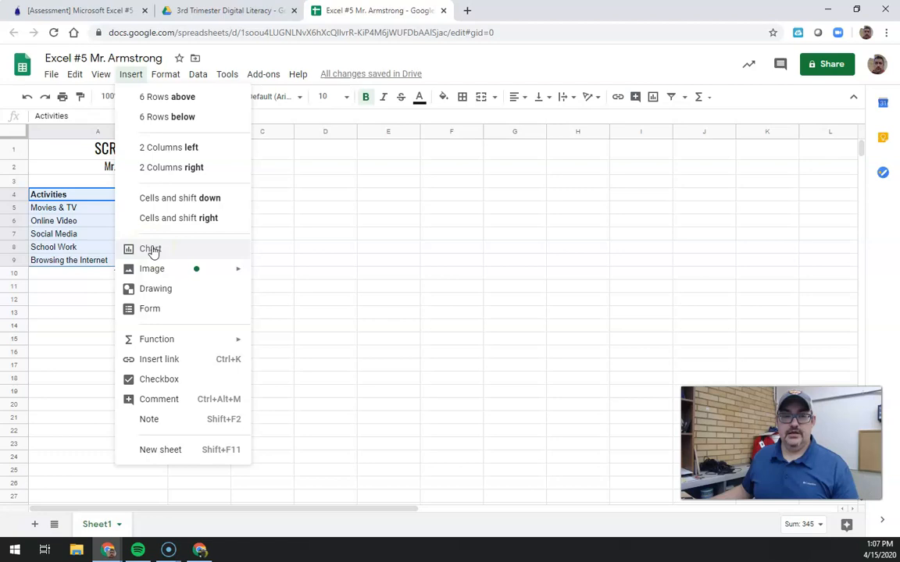
{"action": "left_click", "coordinate": [554, 46]}
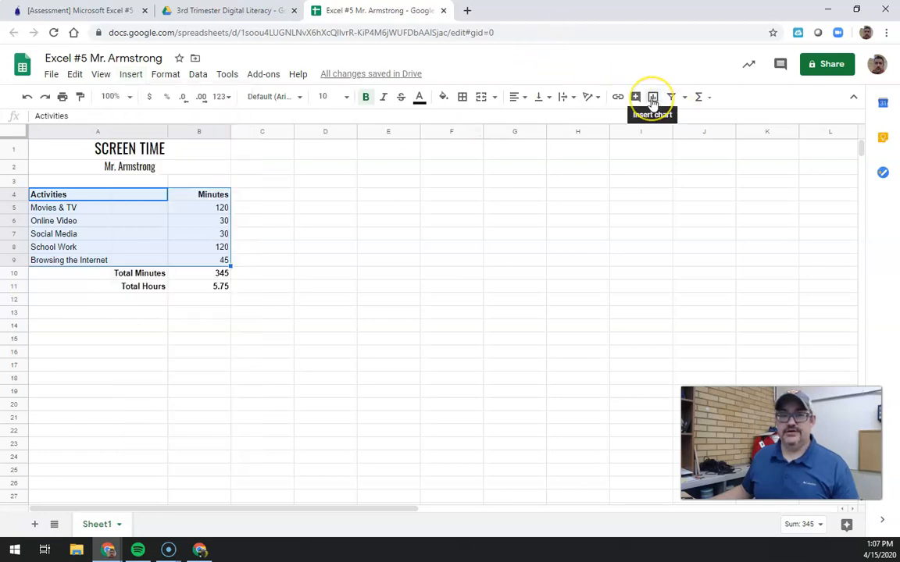
{"action": "left_click", "coordinate": [129, 74]}
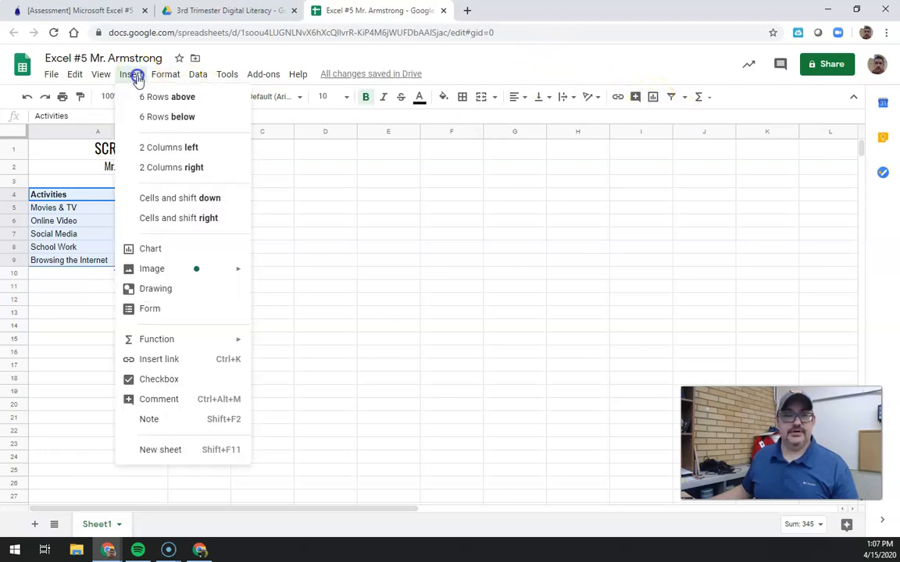
{"action": "left_click", "coordinate": [162, 250]}
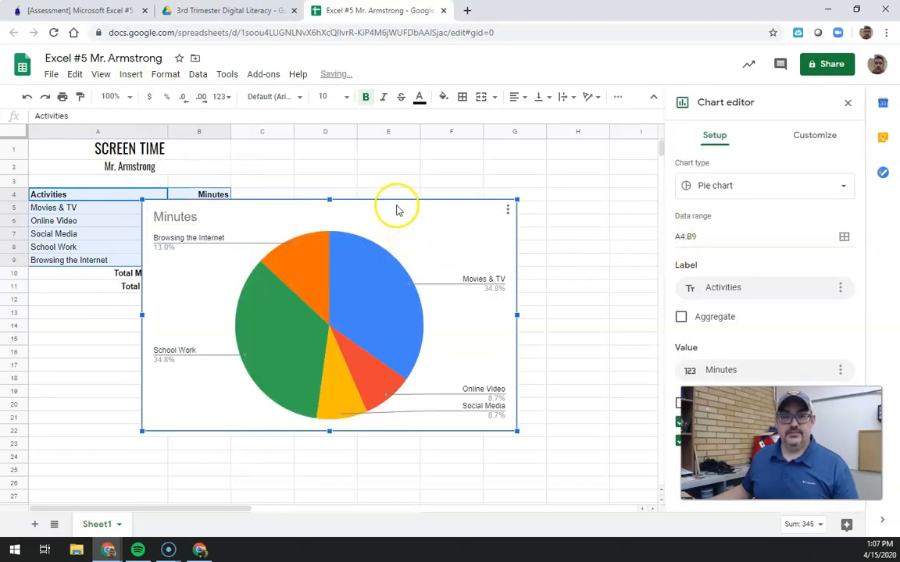
{"action": "left_click_drag", "start_coordinate": [394, 205], "coordinate": [503, 167]}
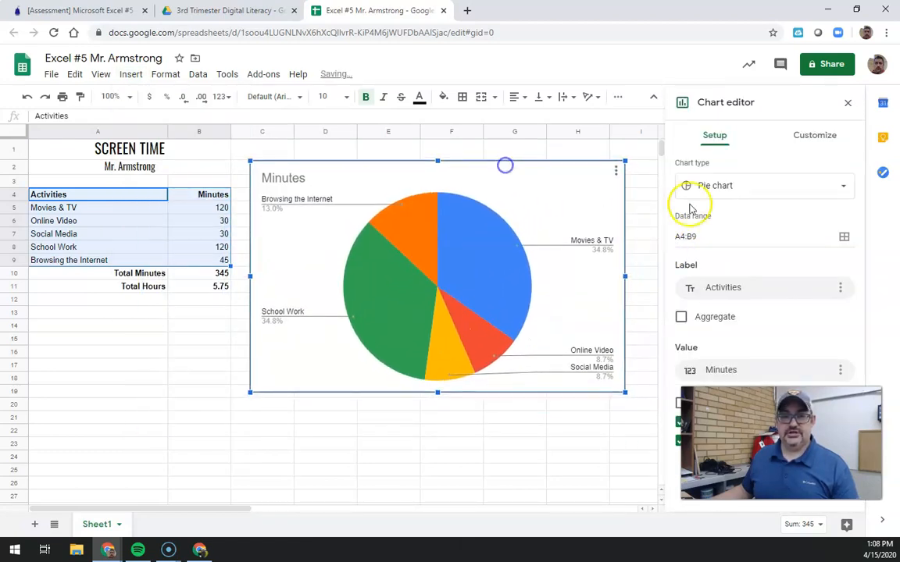
Change the chart type from the flat pie to a 3D pie chart.
{"action": "left_click", "coordinate": [738, 191]}
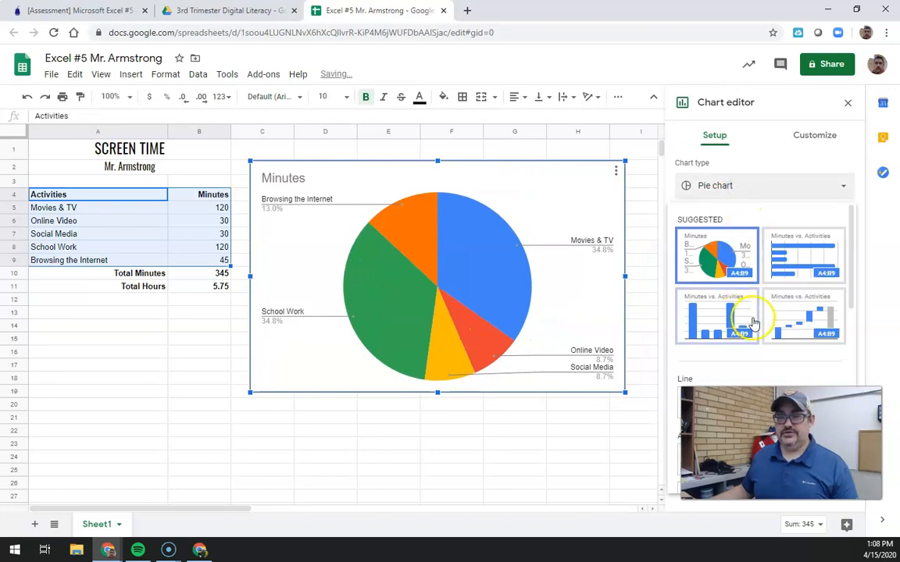
{"action": "scroll", "coordinate": [739, 316], "scroll_direction": "down", "scroll_amount": 5}
{"action": "scroll", "coordinate": [765, 313], "scroll_direction": "down", "scroll_amount": 3}
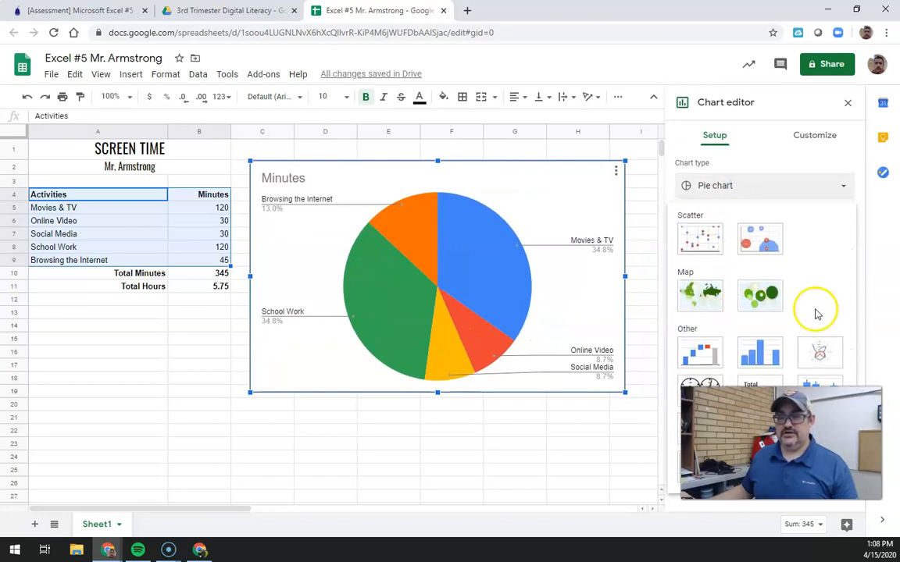
{"action": "scroll", "coordinate": [816, 308], "scroll_direction": "up", "scroll_amount": 2}
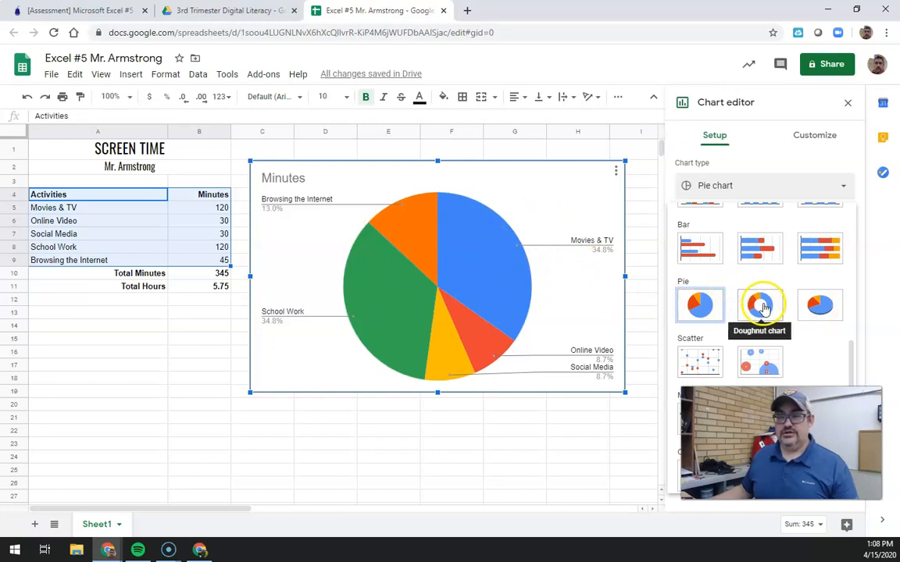
{"action": "left_click", "coordinate": [820, 304]}
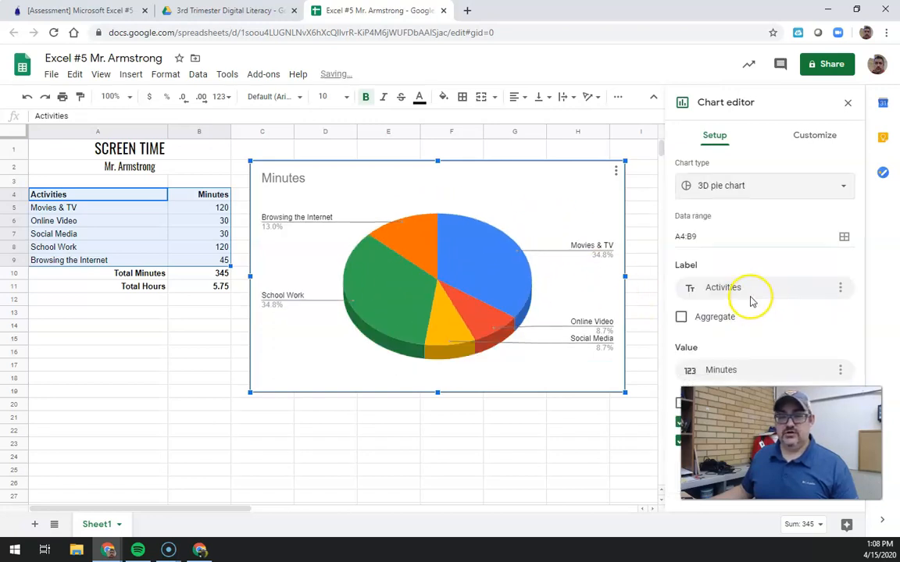
Change the chart type to Doughnut chart.
{"action": "left_click", "coordinate": [756, 186]}
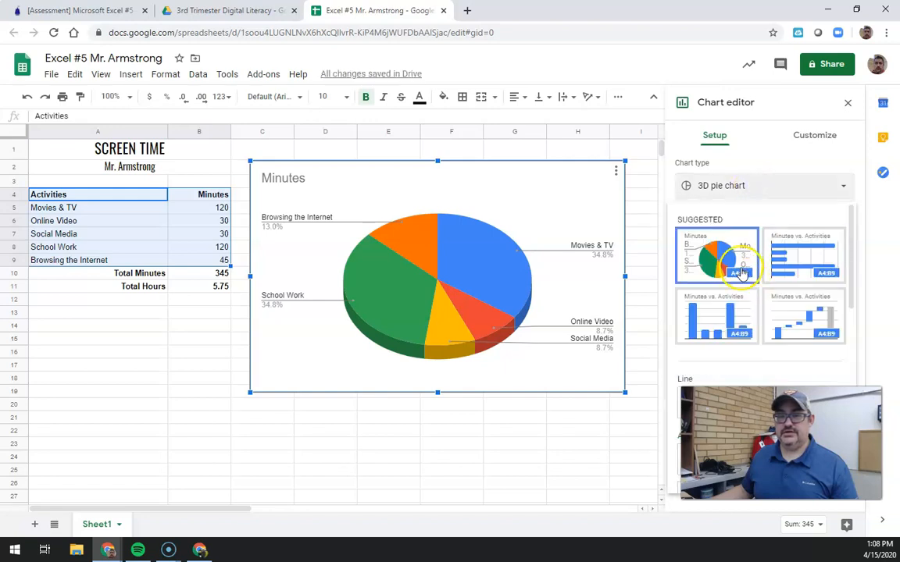
{"action": "scroll", "coordinate": [766, 282], "scroll_direction": "down", "scroll_amount": 10}
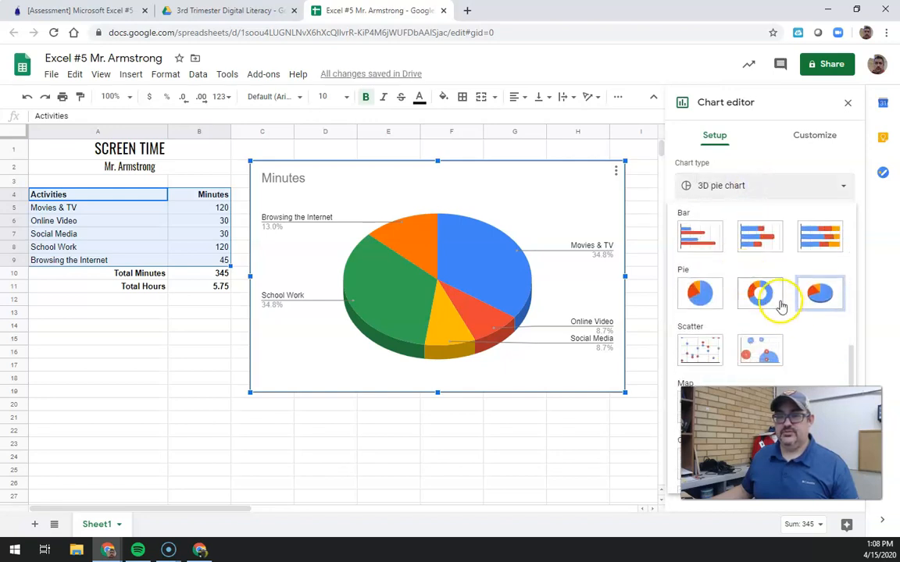
{"action": "left_click", "coordinate": [764, 298]}
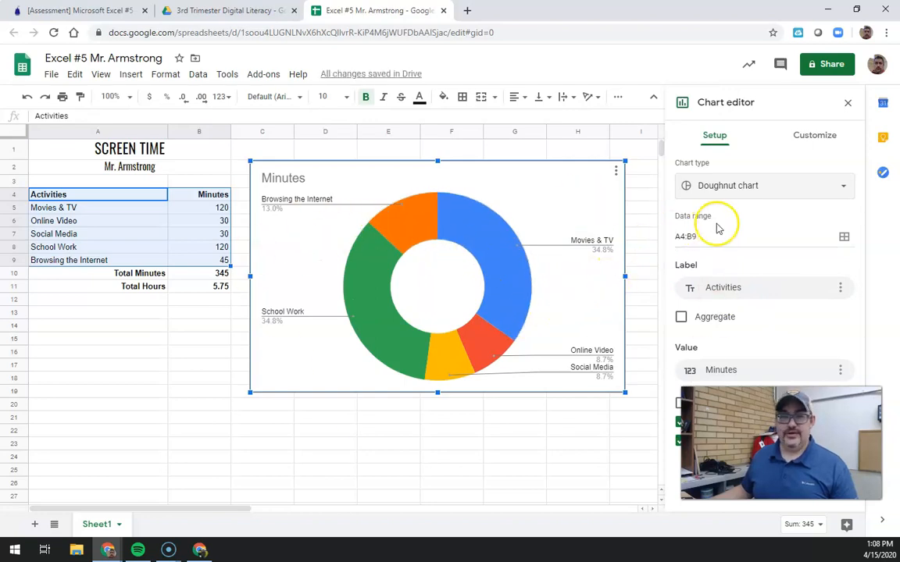
Switch the doughnut chart back to the 3D pie chart type.
{"action": "left_click", "coordinate": [788, 185]}
{"action": "scroll", "coordinate": [799, 286], "scroll_direction": "down", "scroll_amount": 5}
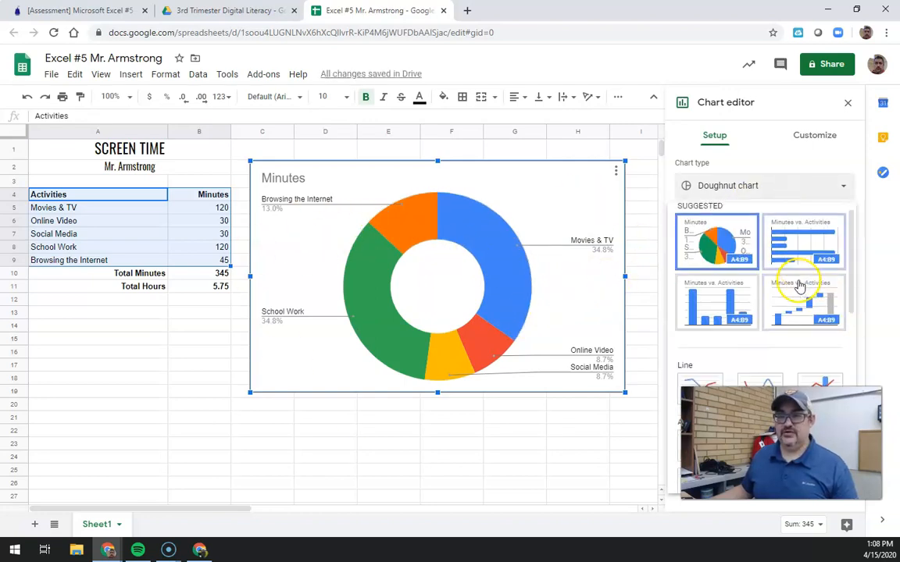
{"action": "left_click", "coordinate": [826, 398]}
{"action": "left_click_drag", "start_coordinate": [826, 400], "coordinate": [155, 410]}
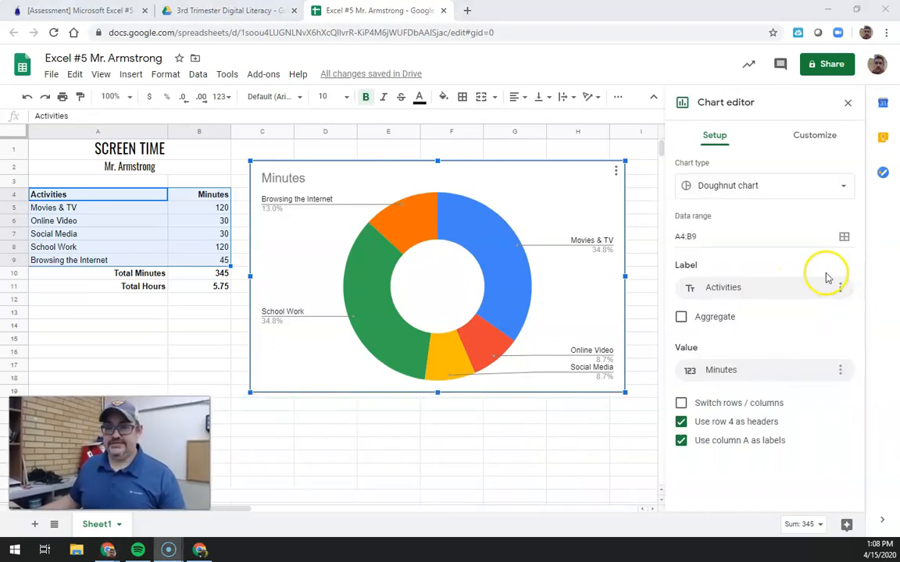
{"action": "left_click", "coordinate": [795, 185]}
{"action": "scroll", "coordinate": [775, 337], "scroll_direction": "down", "scroll_amount": 3}
{"action": "scroll", "coordinate": [773, 342], "scroll_direction": "down", "scroll_amount": 3}
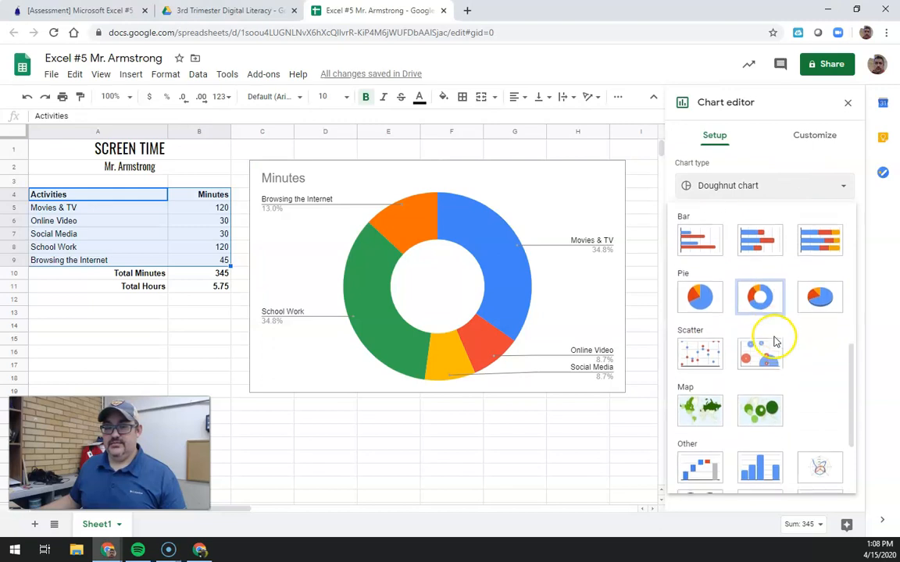
{"action": "left_click", "coordinate": [820, 295]}
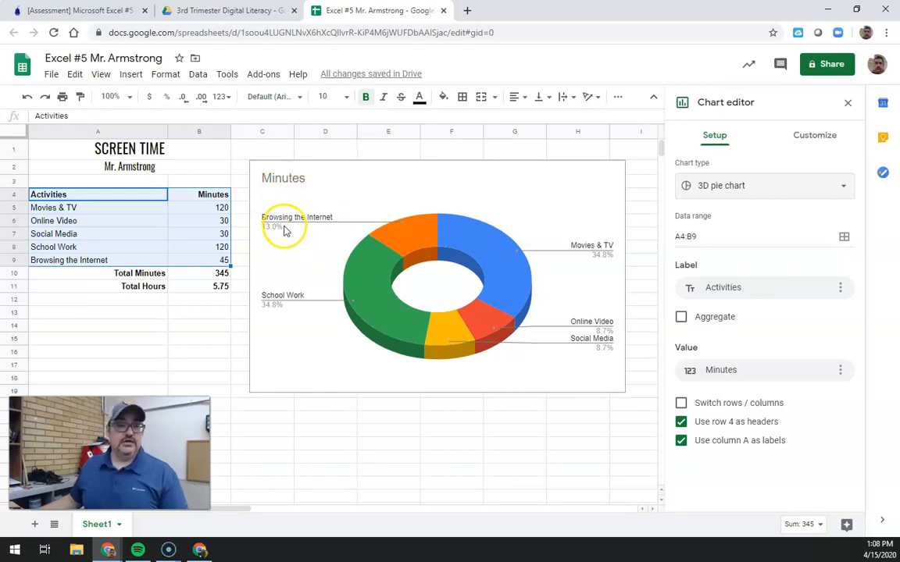
Rename the chart title to Screen Time.
{"action": "left_click", "coordinate": [287, 178]}
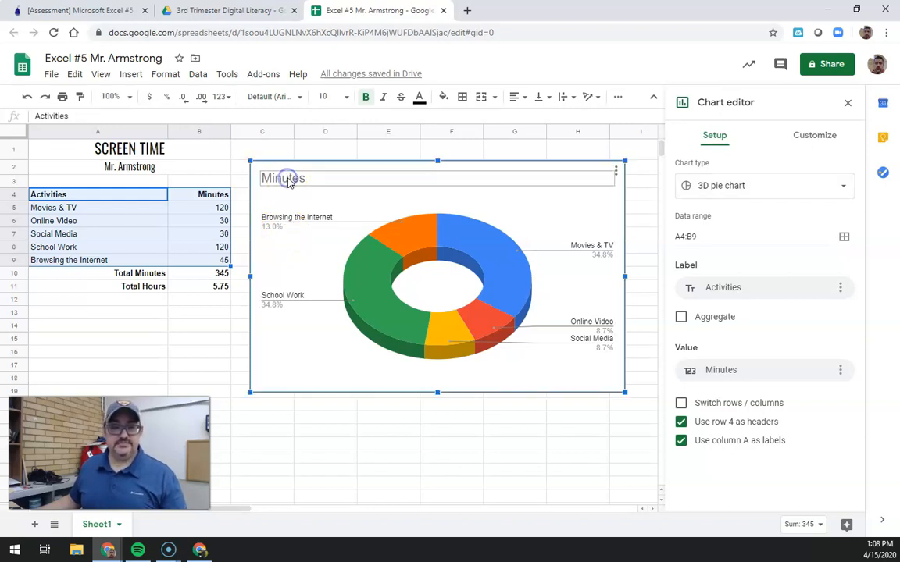
{"action": "left_click", "coordinate": [301, 178]}
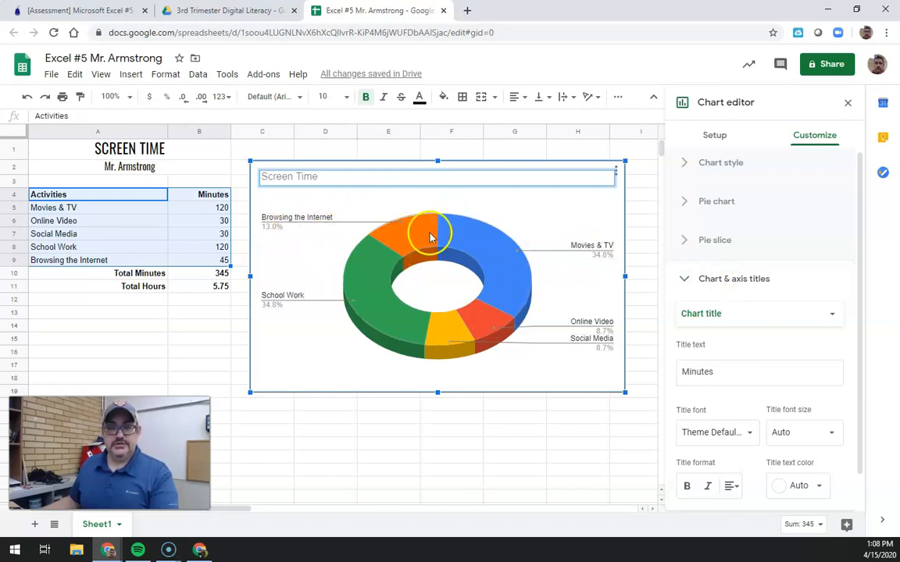
{"action": "key", "text": "Return"}
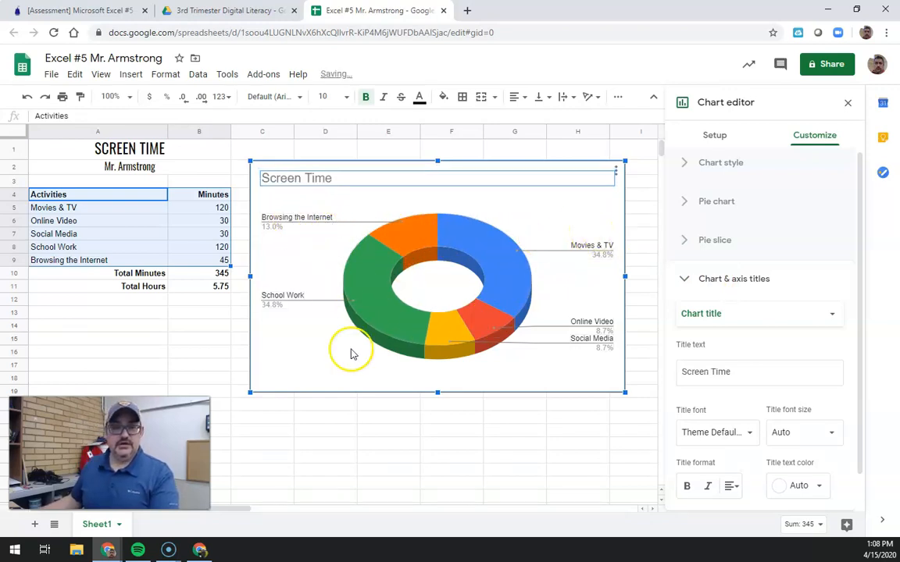
{"action": "left_click", "coordinate": [200, 355]}
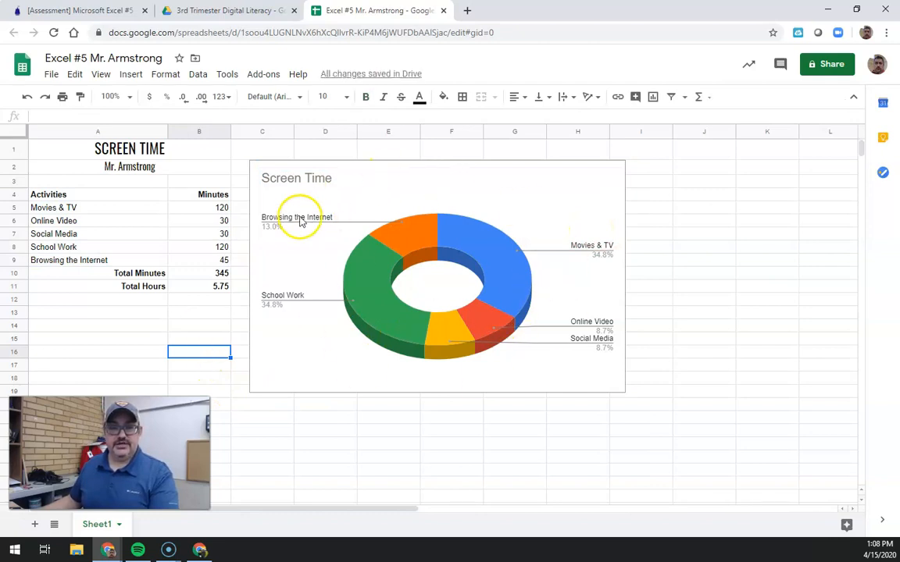
Open the Screen Time chart for customizing and set its donut hole to 25%.
{"action": "left_click", "coordinate": [300, 182]}
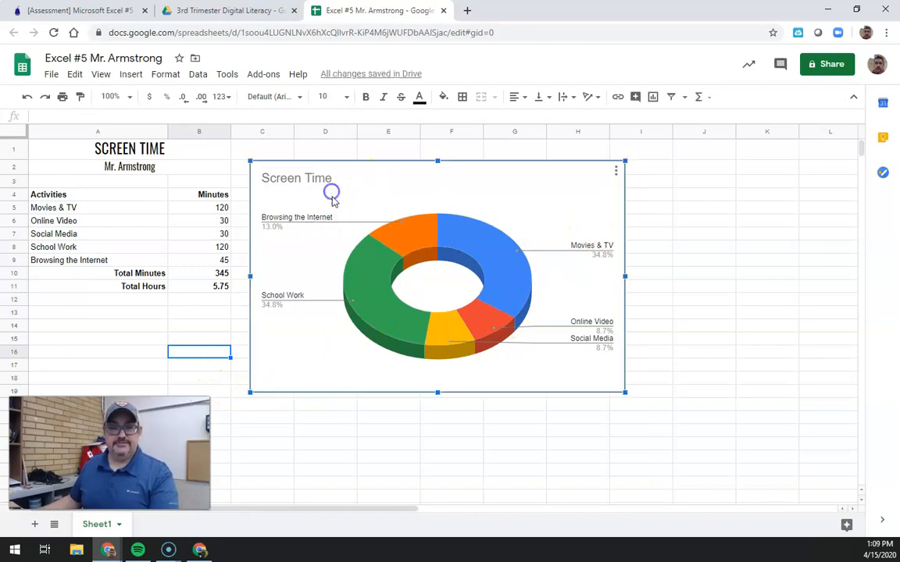
{"action": "double_click", "coordinate": [390, 183]}
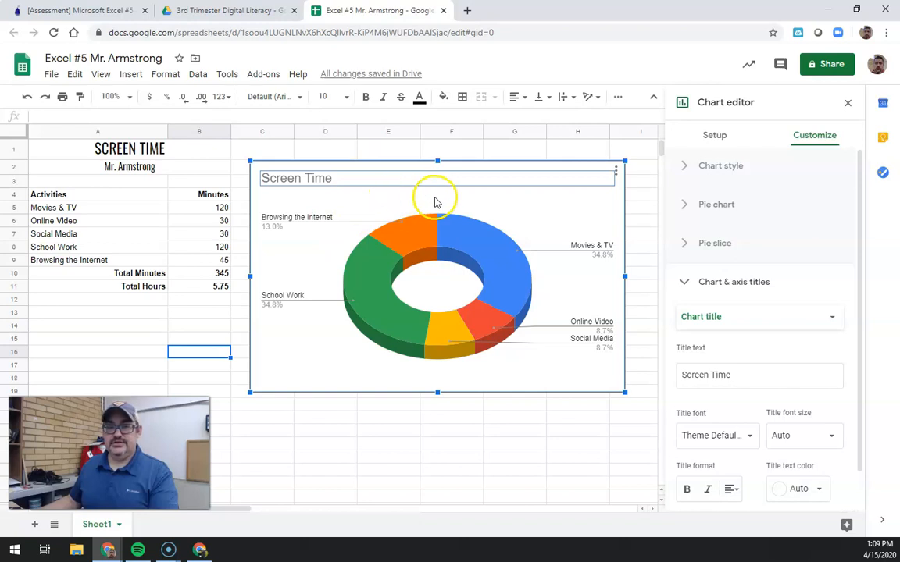
{"action": "left_click", "coordinate": [688, 208]}
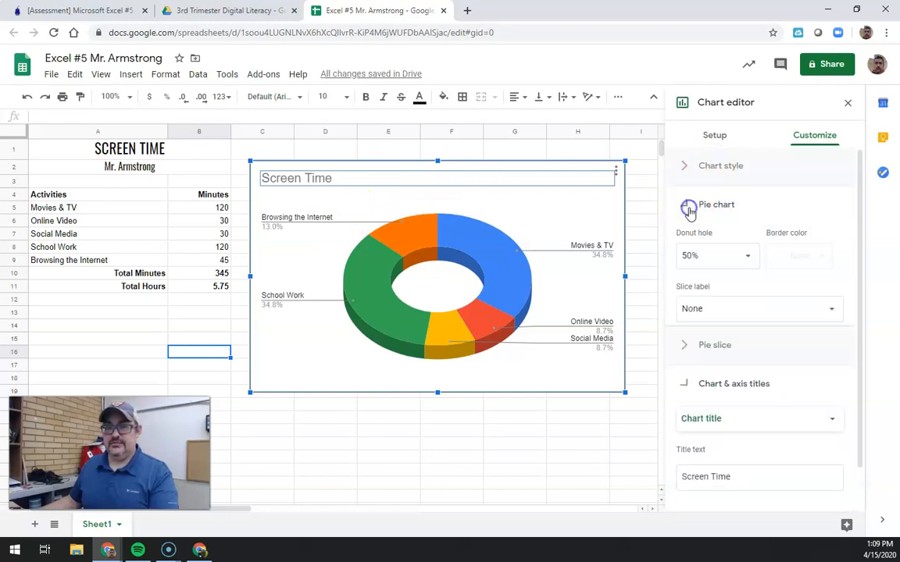
{"action": "left_click", "coordinate": [745, 204]}
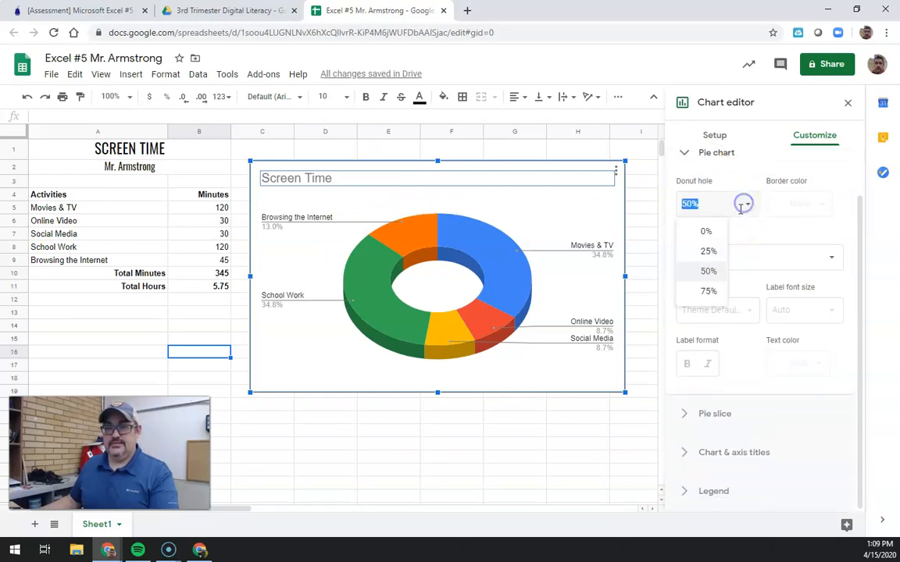
{"action": "left_click", "coordinate": [706, 250]}
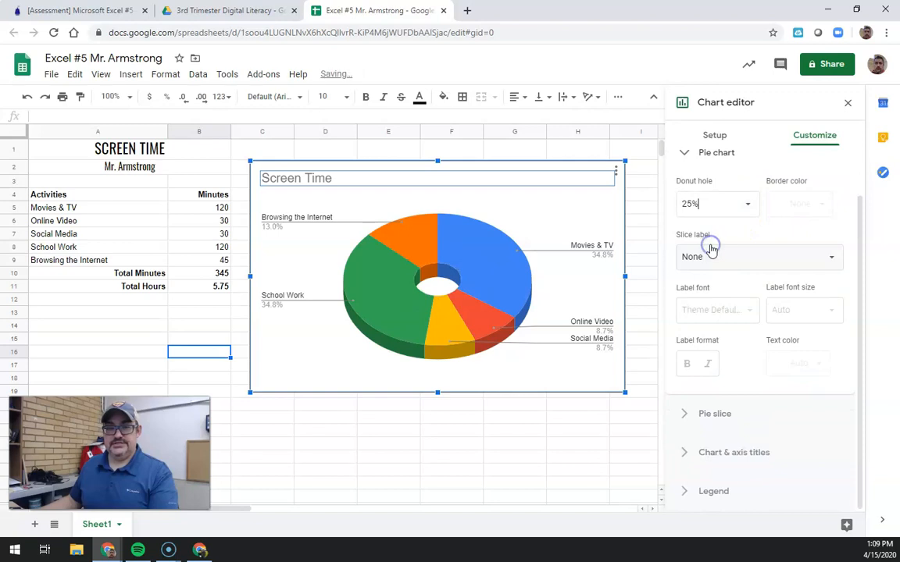
Try donut hole sizes of 0%, 50% and 75%, return it to 25%, and view the slice label options.
{"action": "left_click", "coordinate": [748, 207]}
{"action": "left_click", "coordinate": [707, 233]}
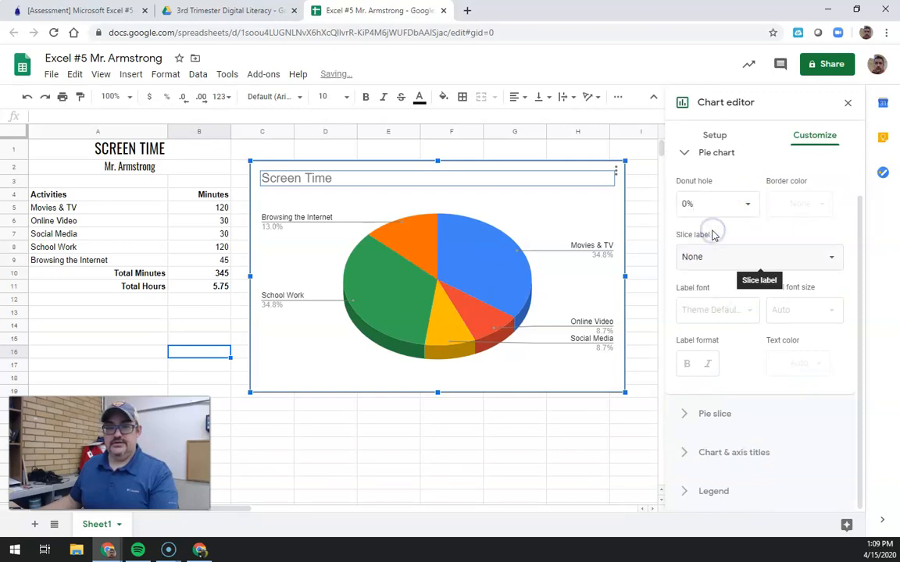
{"action": "left_click", "coordinate": [745, 208]}
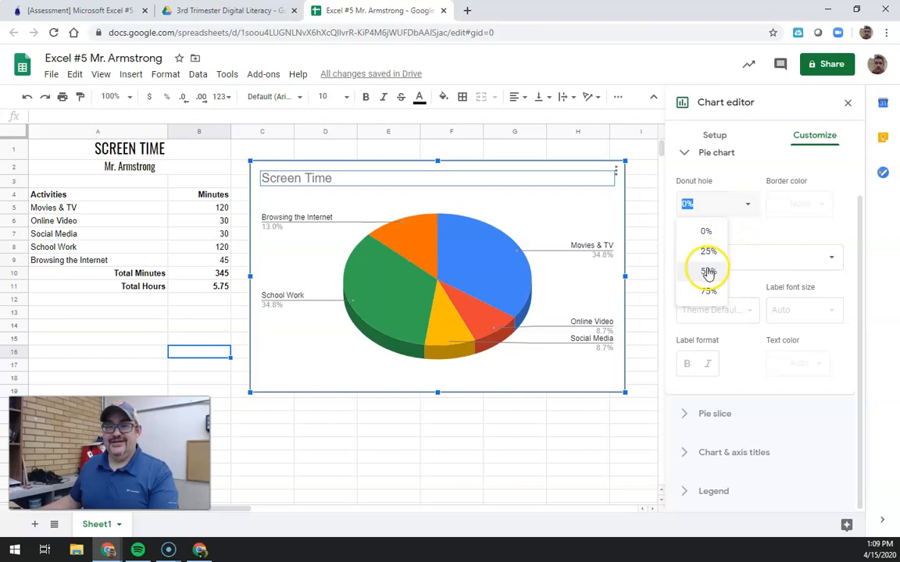
{"action": "left_click", "coordinate": [707, 269]}
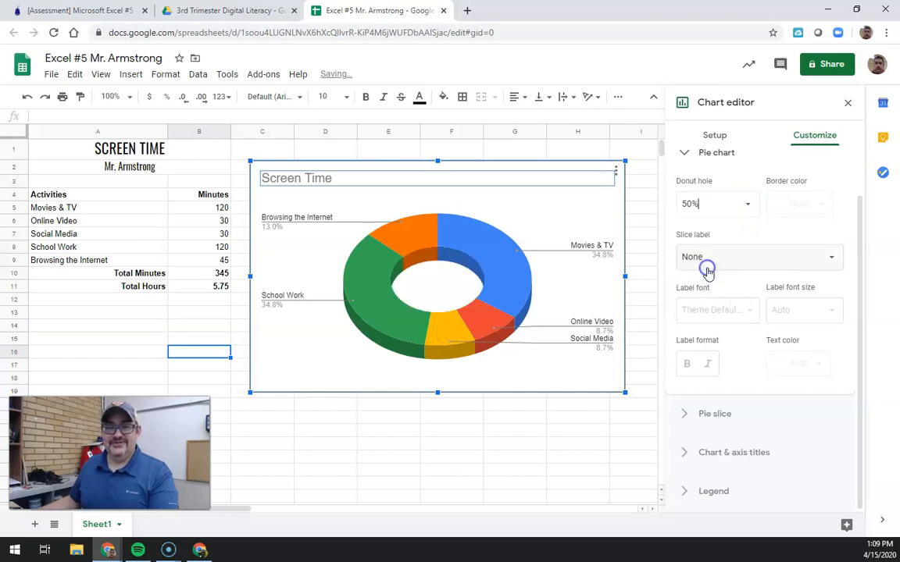
{"action": "left_click", "coordinate": [745, 205]}
{"action": "left_click", "coordinate": [708, 295]}
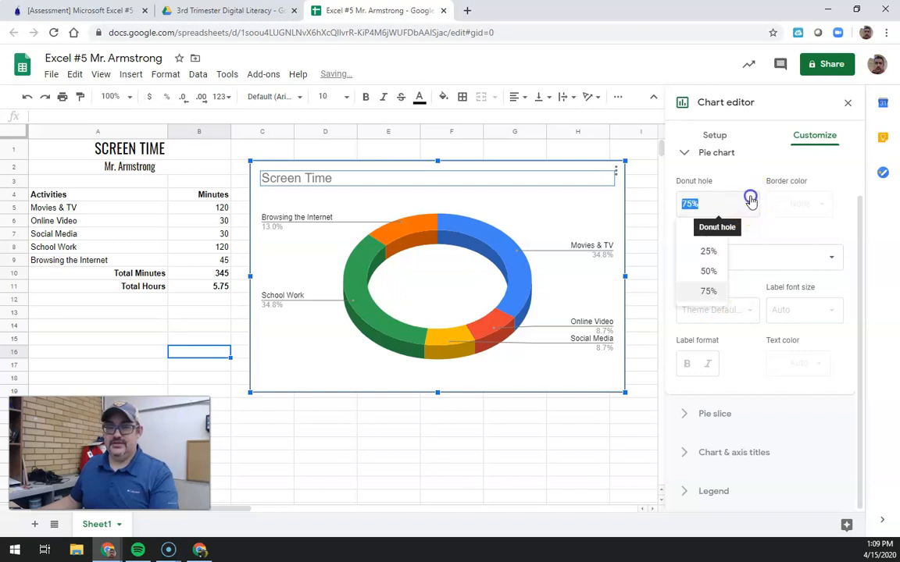
{"action": "left_click", "coordinate": [709, 252]}
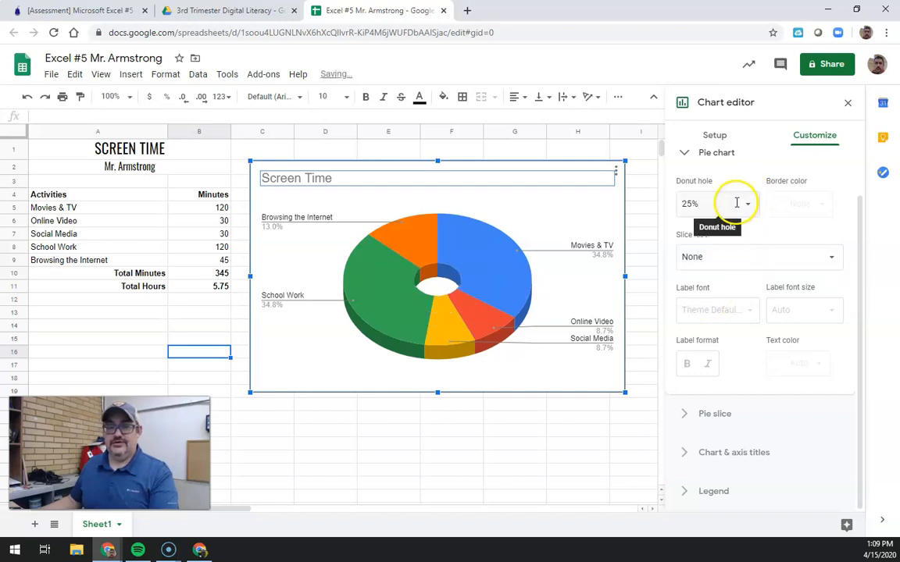
{"action": "left_click", "coordinate": [750, 260]}
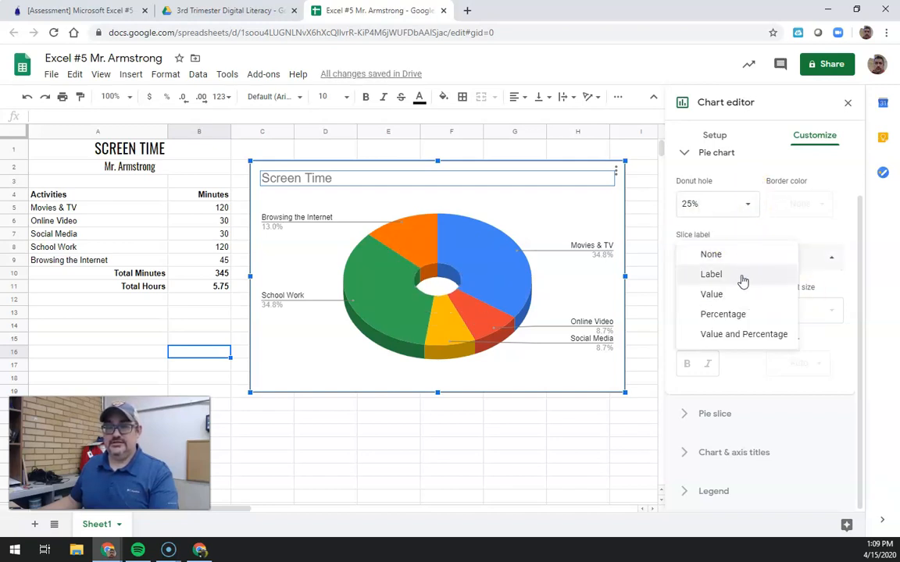
{"action": "left_click", "coordinate": [753, 226]}
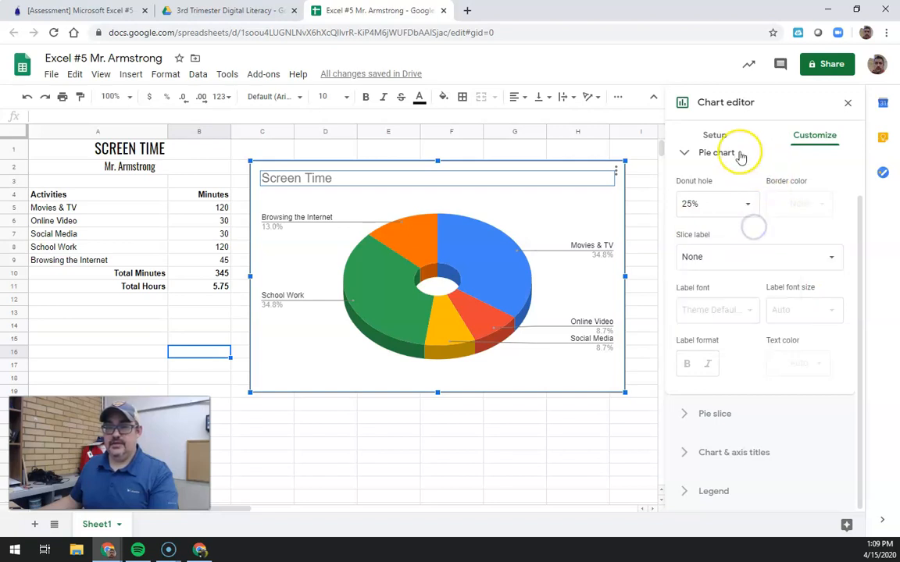
Change the colour of the Online Video pie slice to black.
{"action": "left_click", "coordinate": [687, 414]}
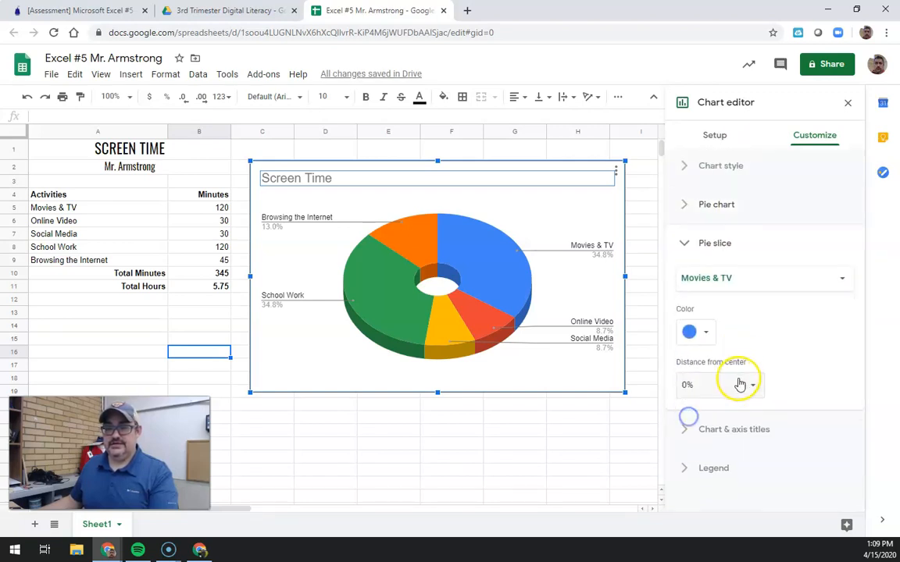
{"action": "left_click", "coordinate": [739, 280]}
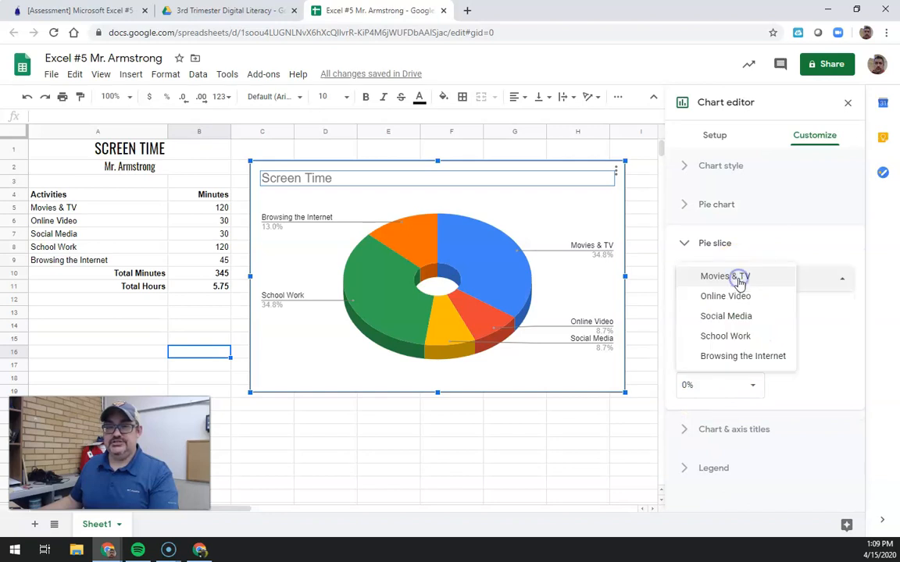
{"action": "left_click", "coordinate": [737, 295]}
{"action": "left_click", "coordinate": [706, 332]}
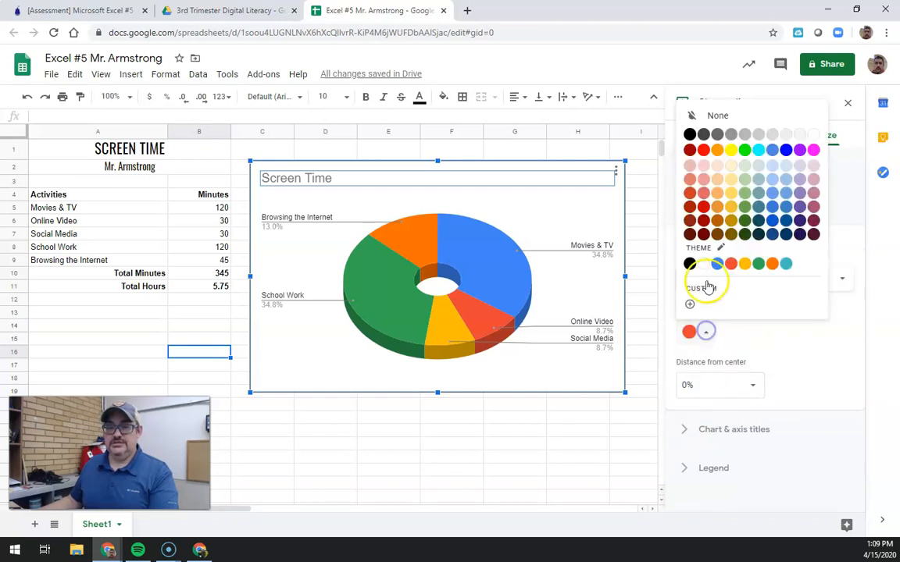
{"action": "left_click", "coordinate": [689, 264]}
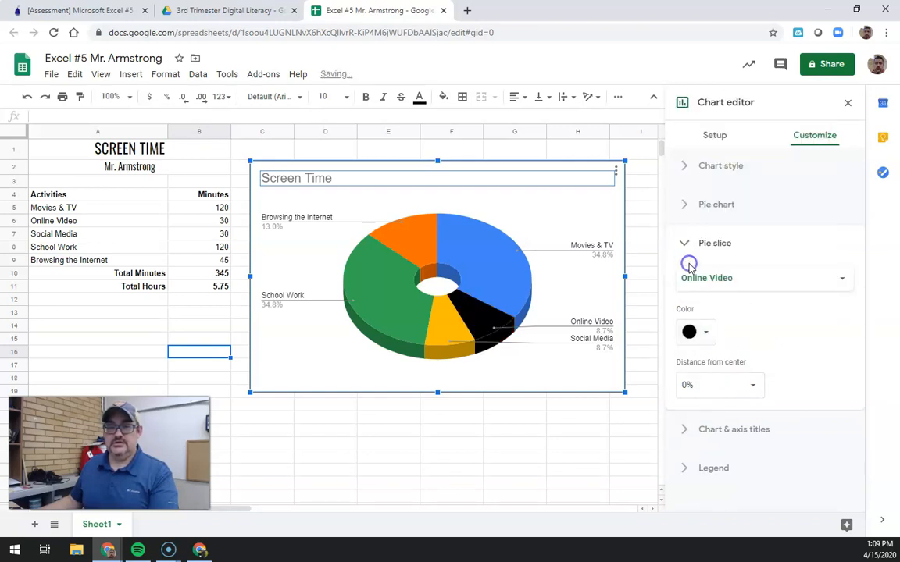
Change the colour of the Social Media pie slice to a pale light blue.
{"action": "left_click", "coordinate": [734, 281]}
{"action": "left_click", "coordinate": [738, 296]}
{"action": "left_click", "coordinate": [705, 332]}
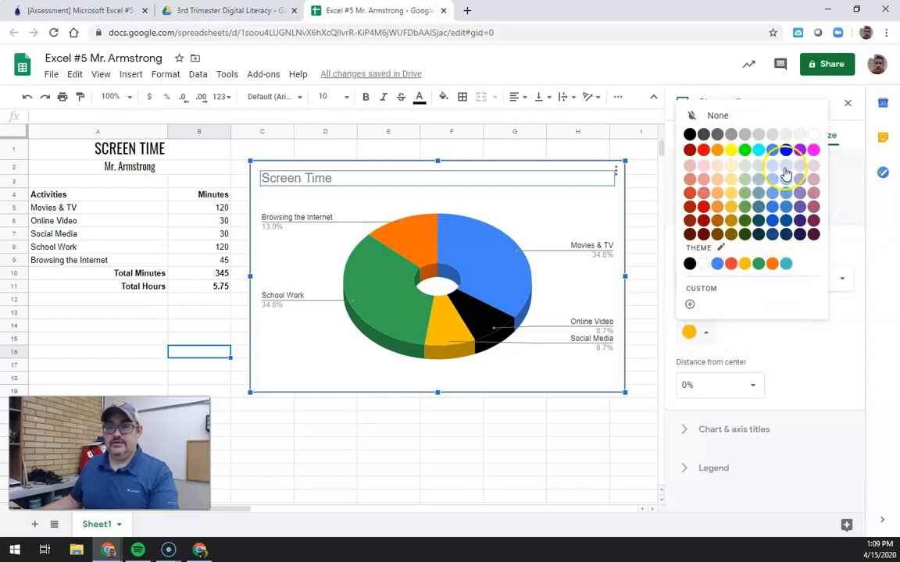
{"action": "left_click", "coordinate": [784, 169]}
Change the colour of the Browsing the Internet pie slice to dark brownish red.
{"action": "left_click", "coordinate": [740, 290]}
{"action": "left_click", "coordinate": [736, 314]}
{"action": "left_click", "coordinate": [705, 334]}
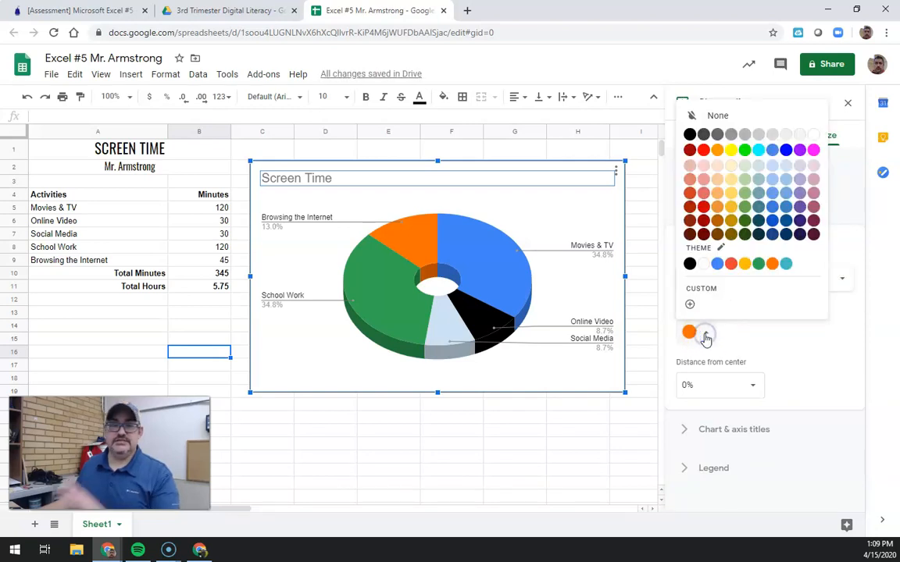
{"action": "left_click", "coordinate": [690, 207]}
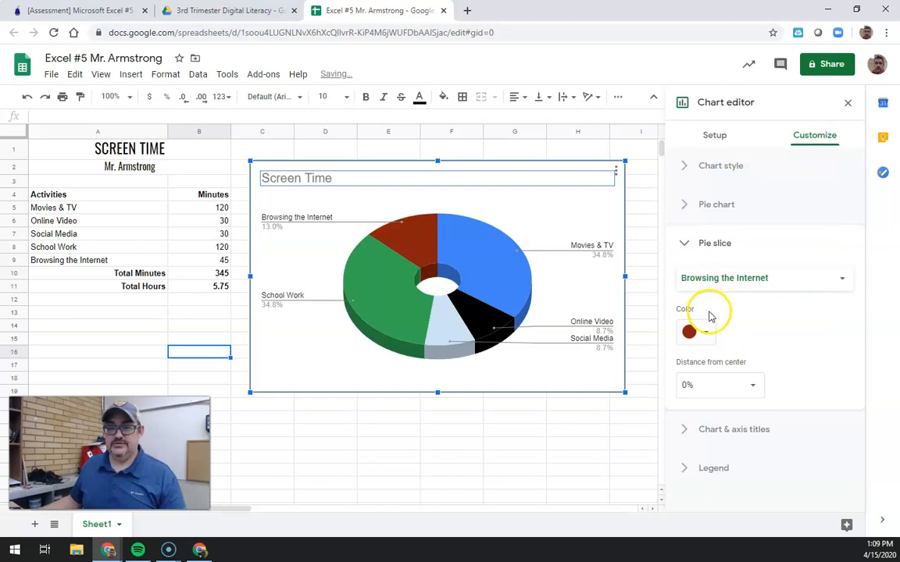
Change the colour of the School Work pie slice to a pale pinkish red.
{"action": "left_click", "coordinate": [723, 277]}
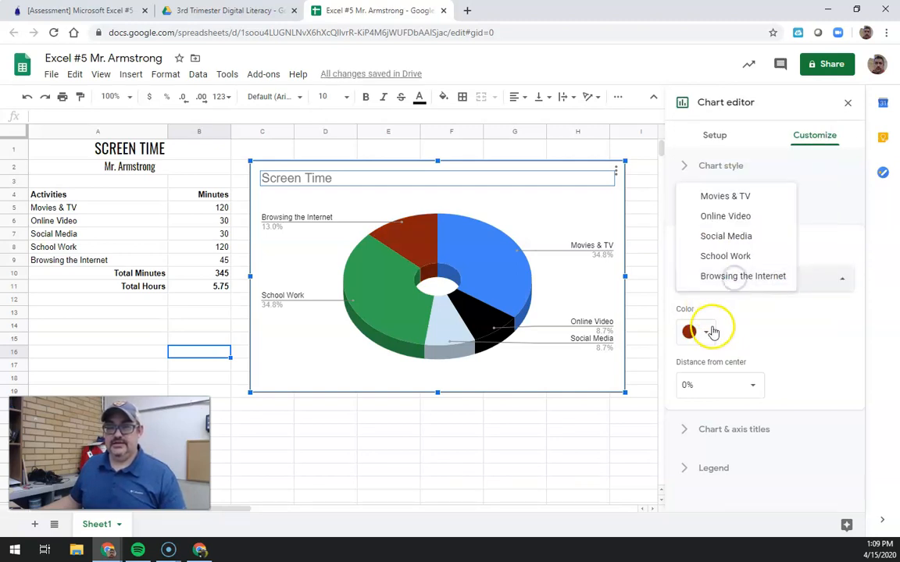
{"action": "left_click", "coordinate": [715, 259]}
{"action": "left_click", "coordinate": [702, 331]}
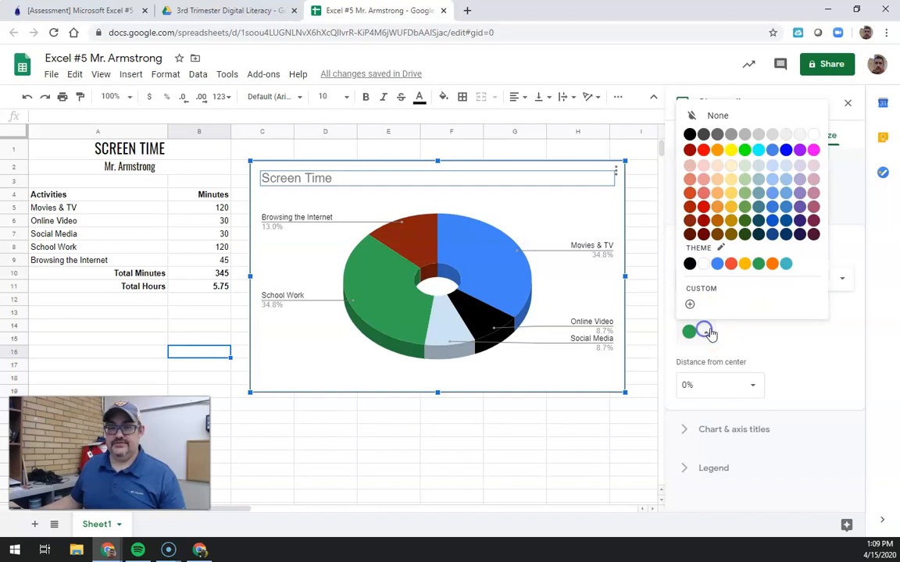
{"action": "left_click", "coordinate": [690, 167]}
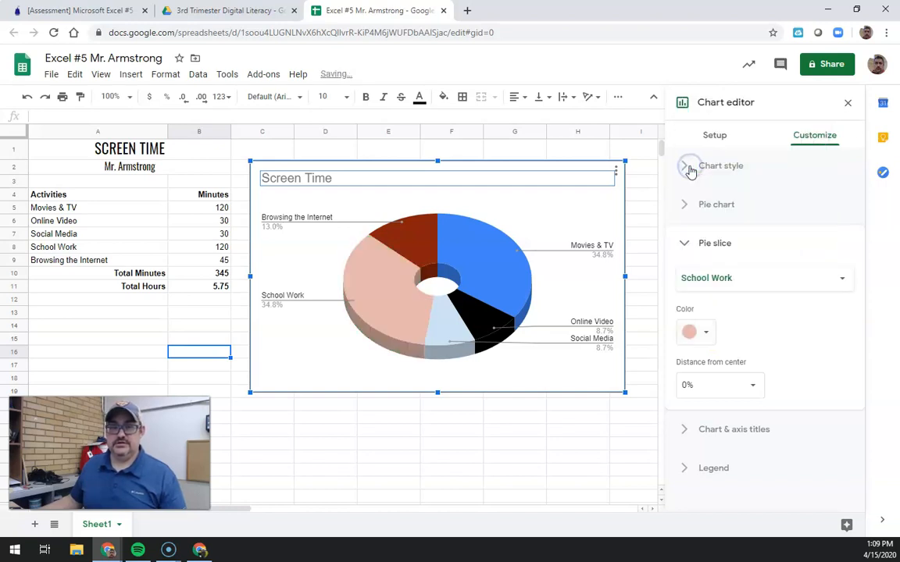
Recolour the Movies & TV pie slice, trying white and settling on the darkest magenta.
{"action": "left_click", "coordinate": [723, 278]}
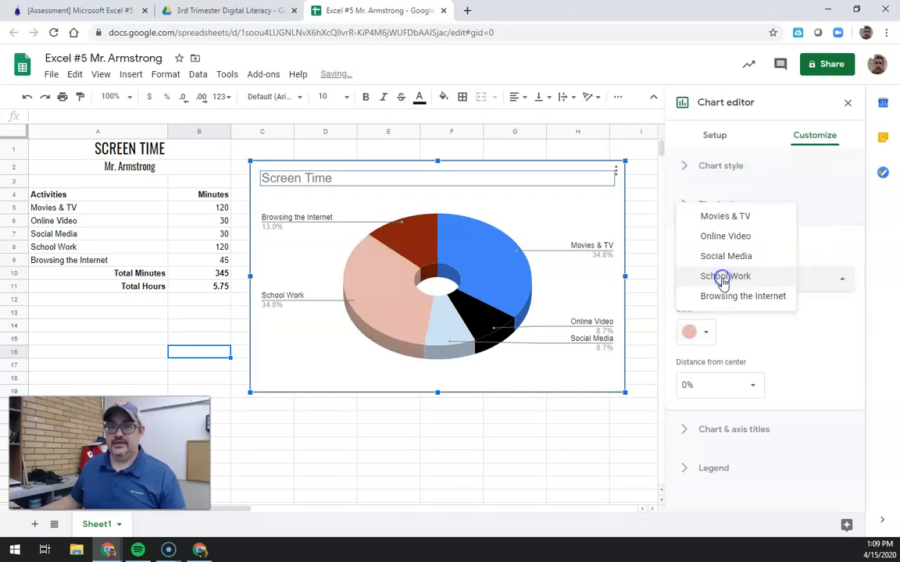
{"action": "left_click", "coordinate": [723, 222]}
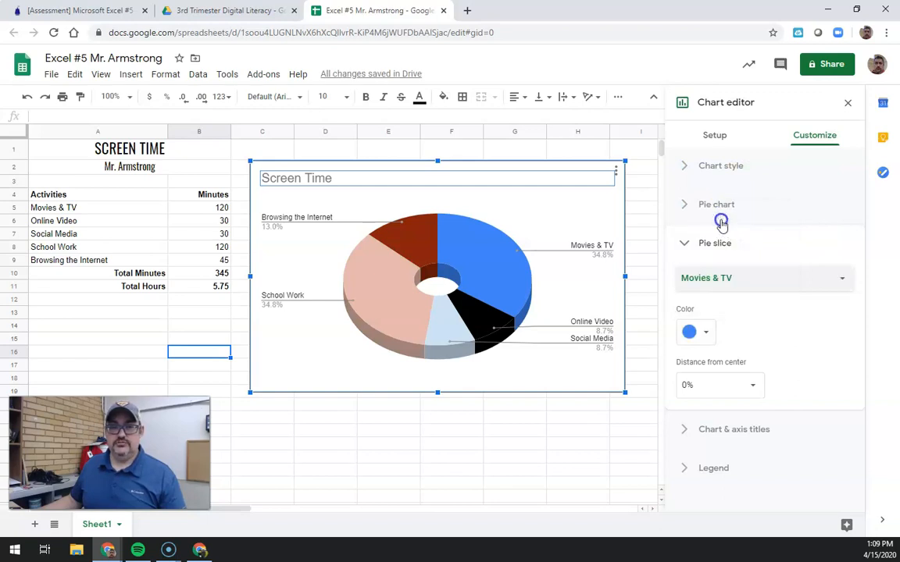
{"action": "left_click", "coordinate": [693, 332]}
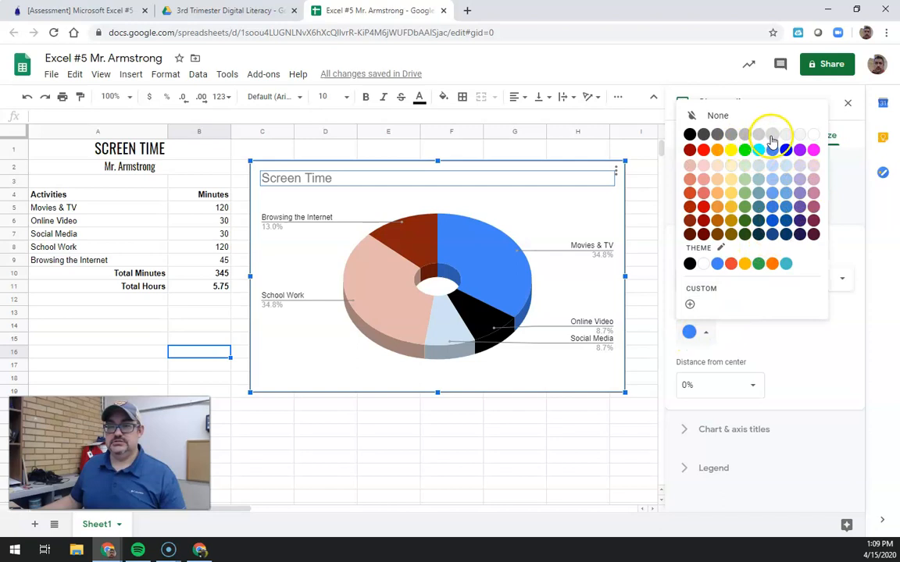
{"action": "left_click", "coordinate": [812, 135]}
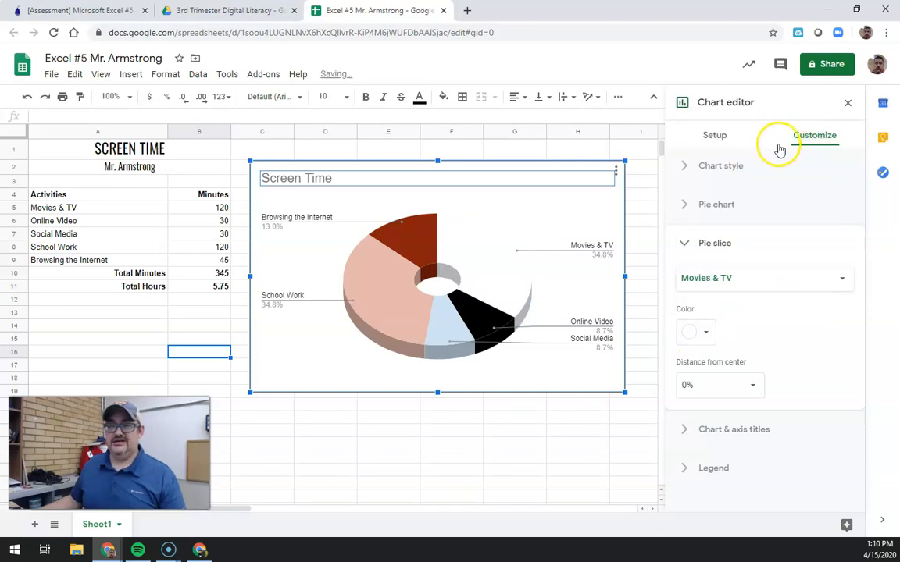
{"action": "left_click", "coordinate": [696, 331]}
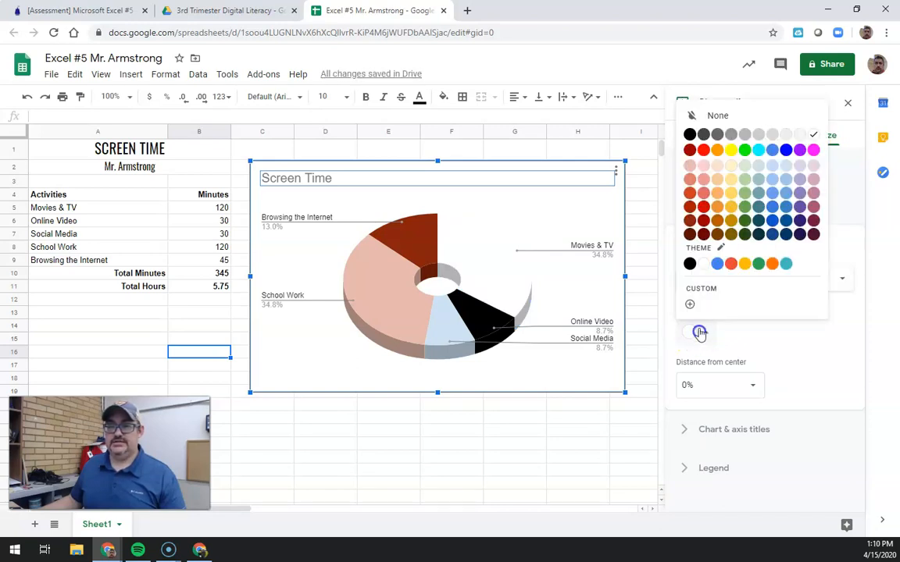
{"action": "left_click", "coordinate": [812, 235]}
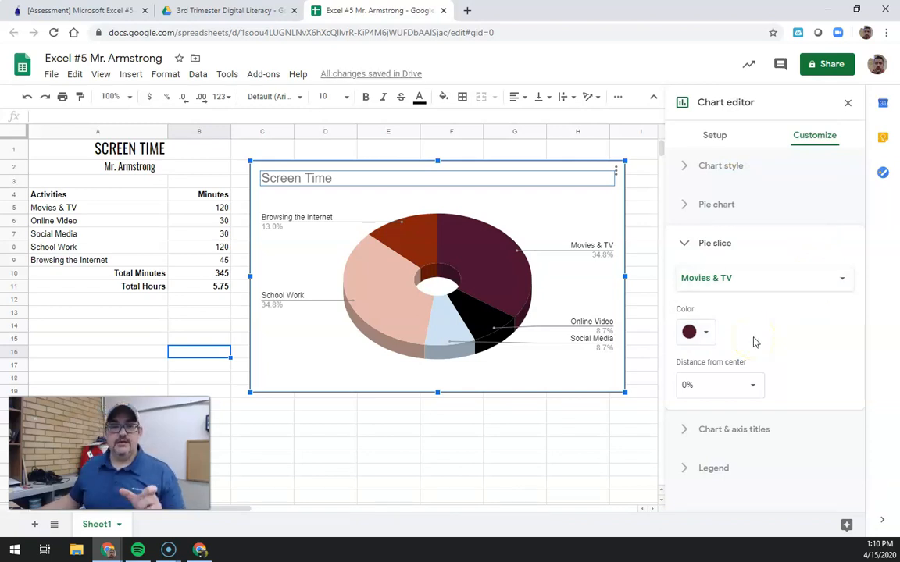
Close the chart editor and move the chart beside the data table, with its upper edge in row 1.
{"action": "left_click", "coordinate": [513, 444]}
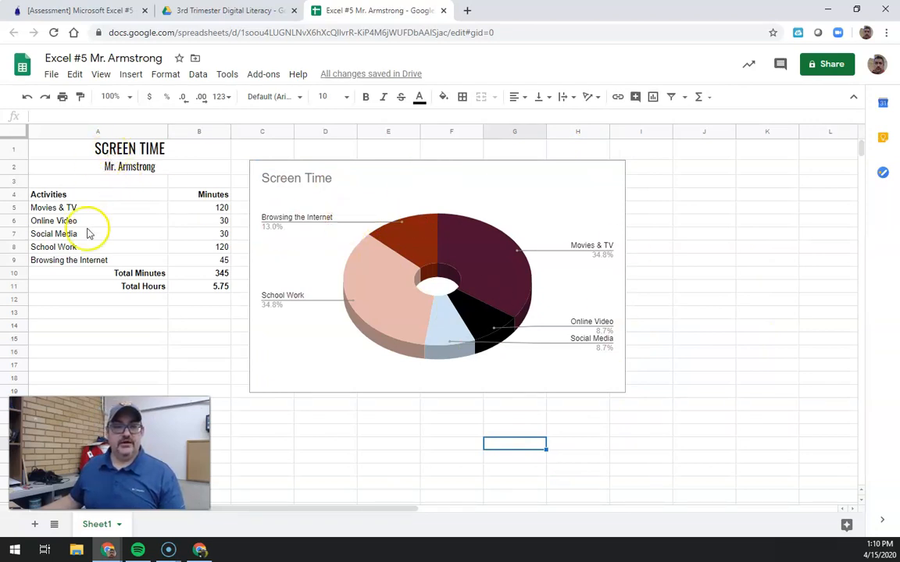
{"action": "left_click", "coordinate": [405, 178]}
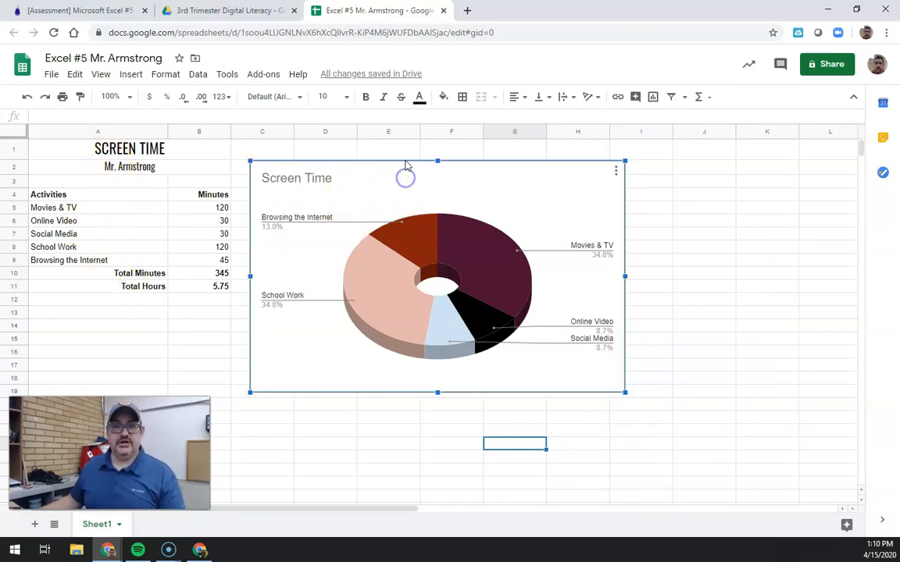
{"action": "left_click_drag", "start_coordinate": [402, 172], "coordinate": [386, 147]}
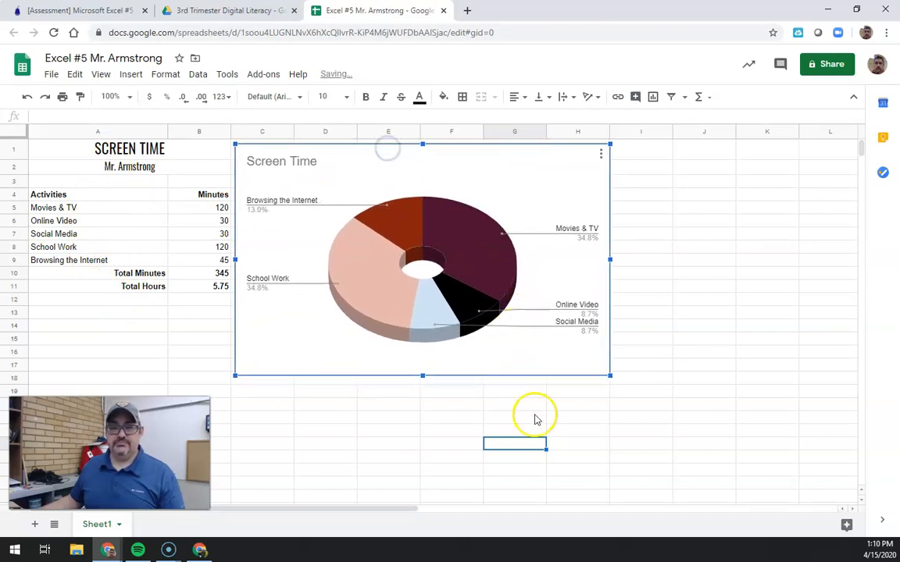
Reopen the pie slice customization and offset the Movies & TV slice from the center, trying 50% and choosing 25%.
{"action": "left_click", "coordinate": [551, 195]}
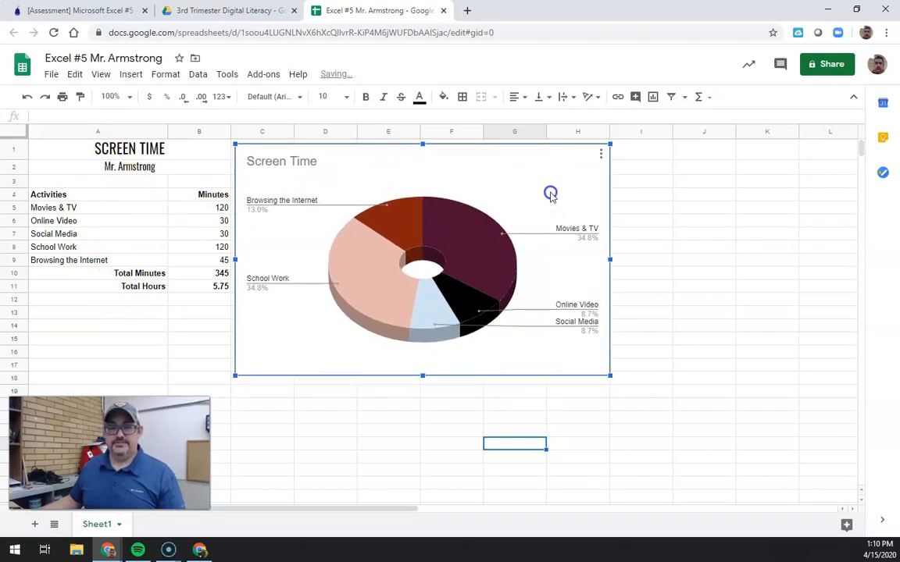
{"action": "left_click", "coordinate": [600, 155]}
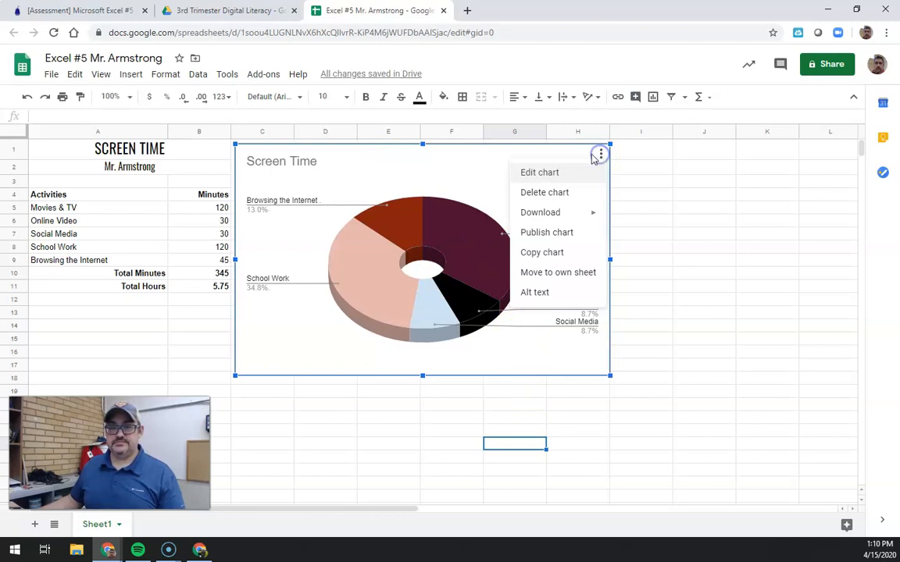
{"action": "left_click", "coordinate": [534, 174]}
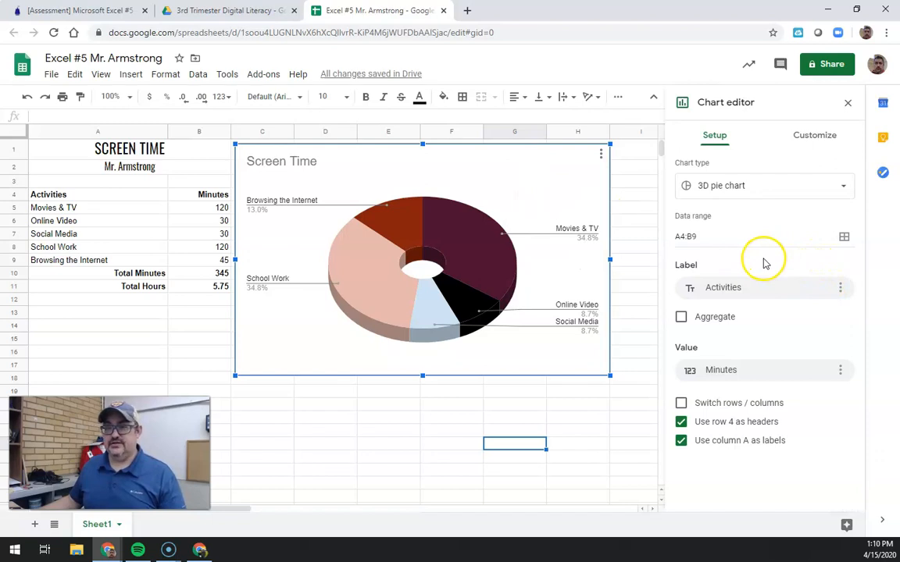
{"action": "left_click", "coordinate": [805, 139]}
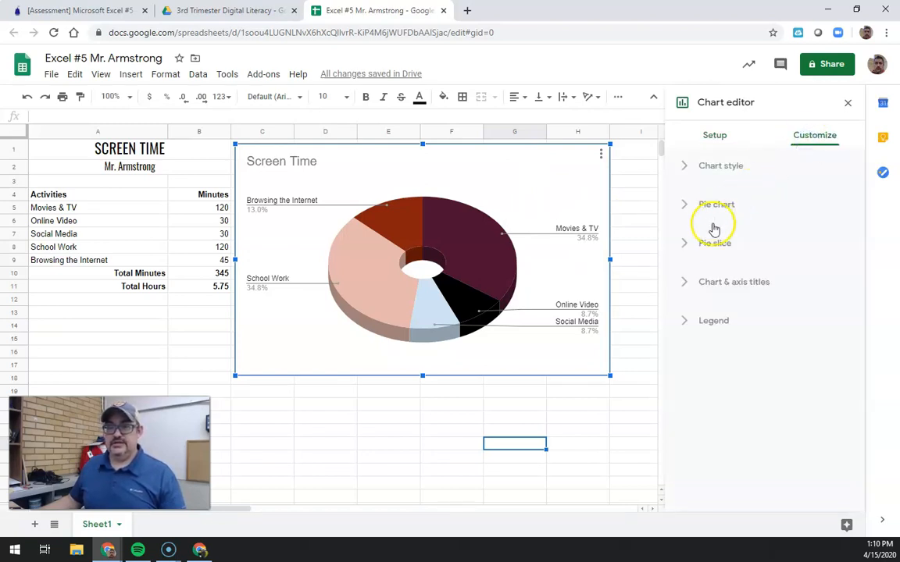
{"action": "left_click", "coordinate": [687, 243]}
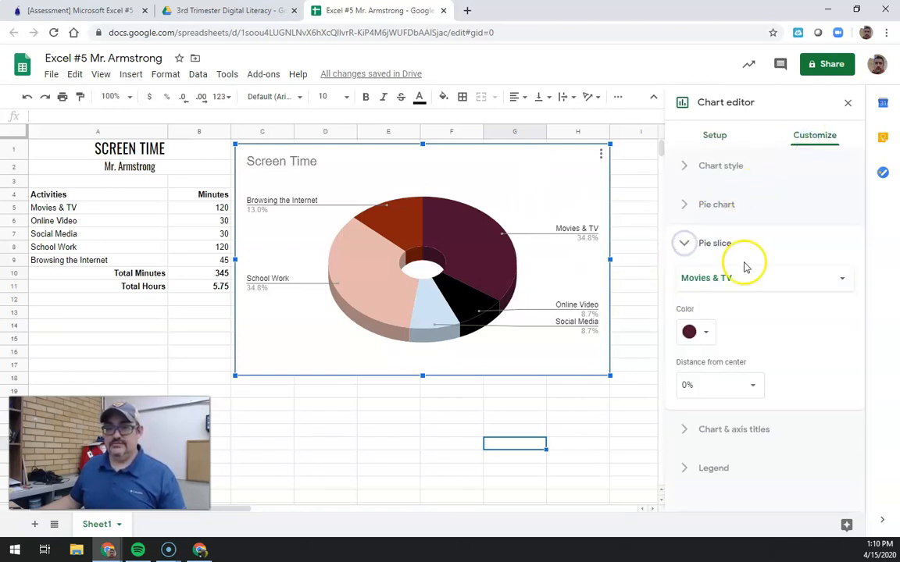
{"action": "left_click", "coordinate": [754, 386]}
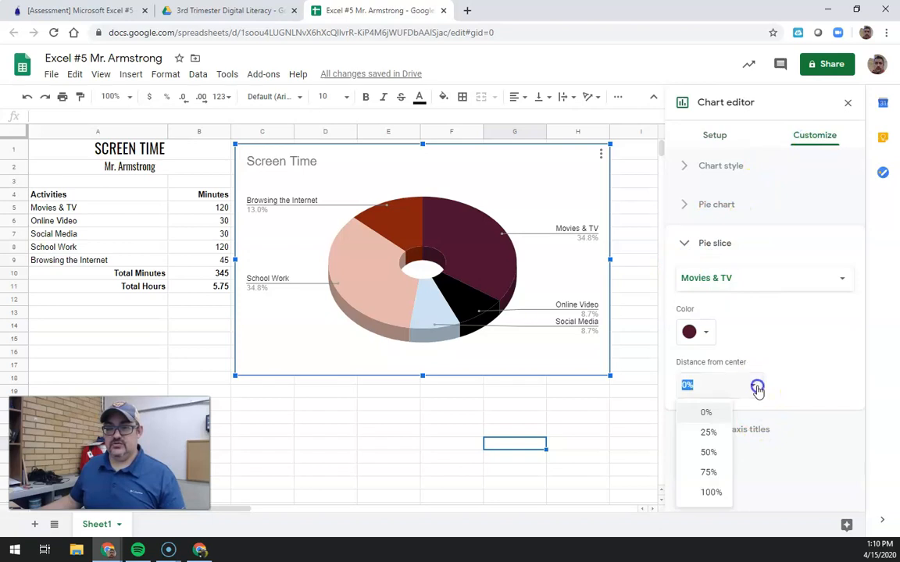
{"action": "left_click", "coordinate": [709, 453]}
{"action": "left_click", "coordinate": [747, 385]}
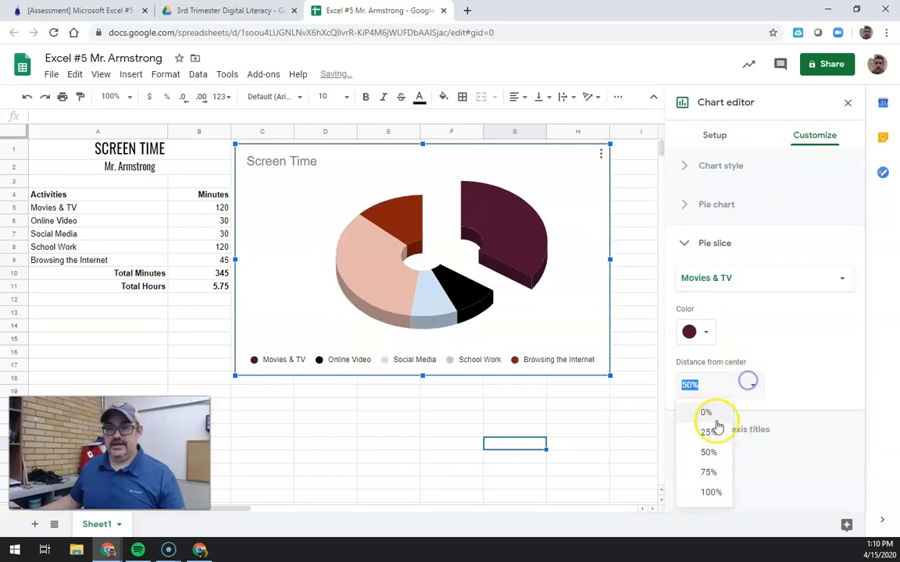
{"action": "left_click", "coordinate": [707, 432]}
Set the Online Video slice's distance from center to 25%.
{"action": "left_click", "coordinate": [743, 282]}
{"action": "left_click", "coordinate": [741, 296]}
{"action": "left_click", "coordinate": [730, 384]}
{"action": "left_click", "coordinate": [713, 431]}
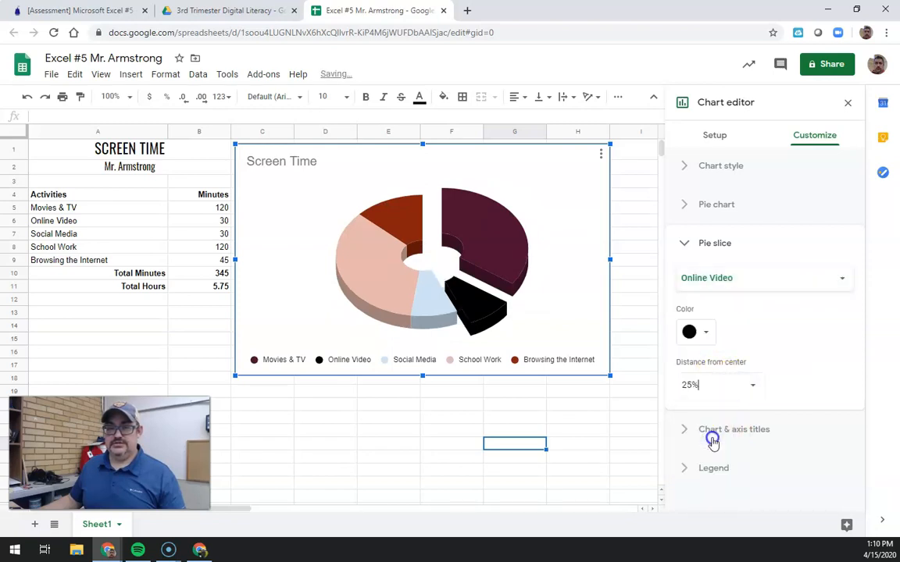
{"action": "left_click", "coordinate": [738, 285]}
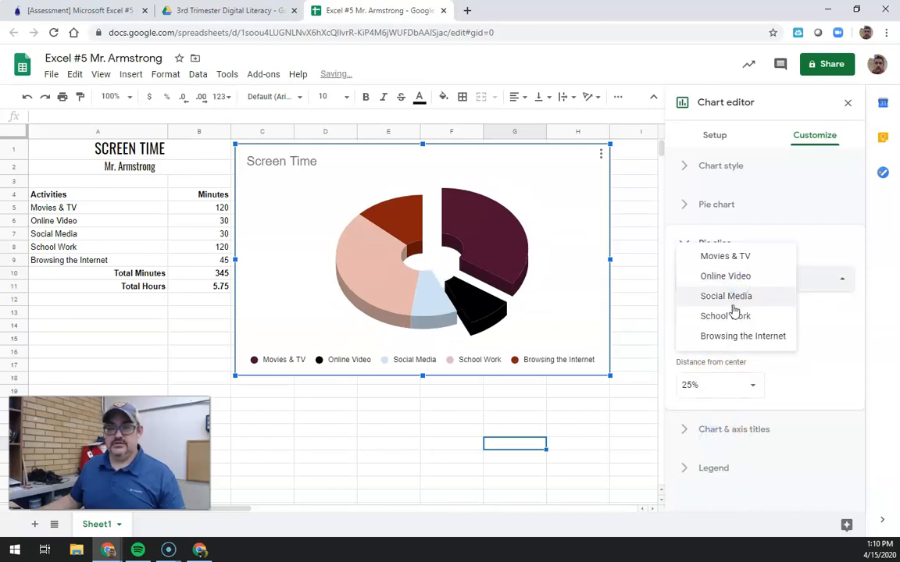
{"action": "left_click", "coordinate": [829, 321]}
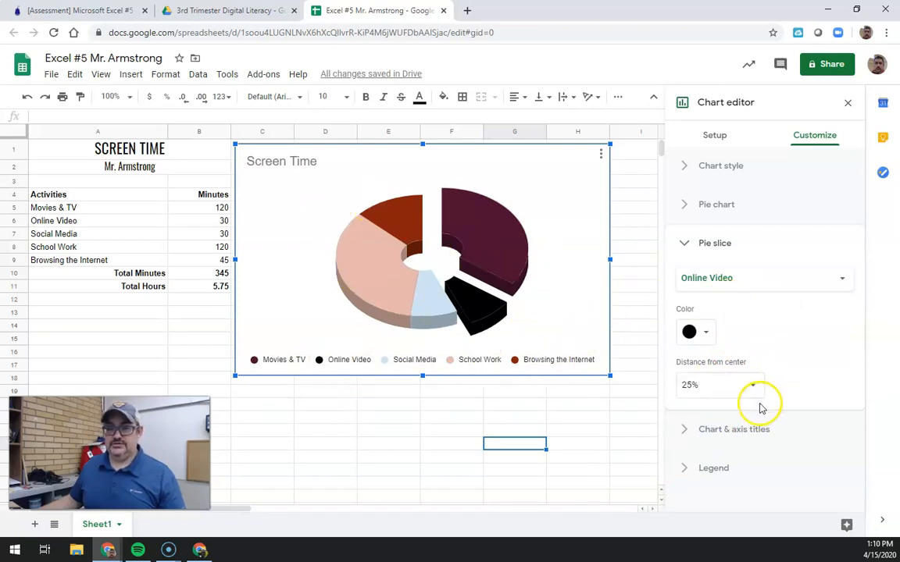
Reset the distance from center to 0% for the Online Video and Movies & TV slices, and close the chart editor.
{"action": "left_click", "coordinate": [738, 283]}
{"action": "left_click", "coordinate": [855, 367]}
{"action": "left_click", "coordinate": [752, 385]}
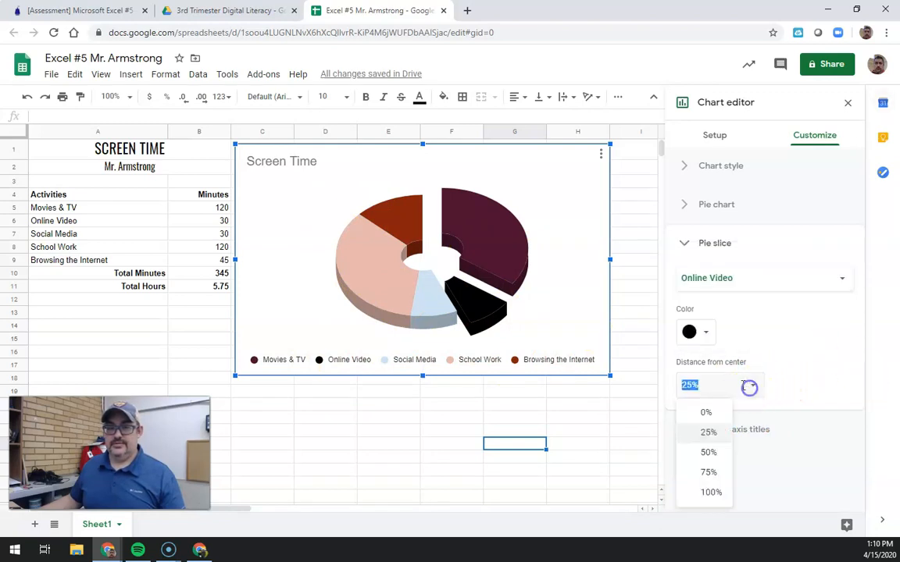
{"action": "left_click", "coordinate": [707, 413]}
{"action": "left_click", "coordinate": [742, 279]}
{"action": "left_click", "coordinate": [723, 254]}
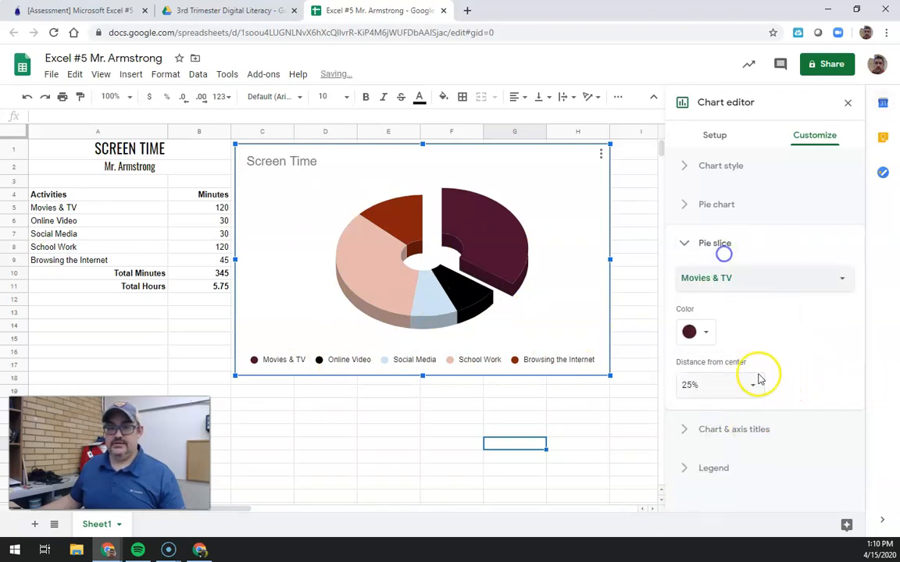
{"action": "left_click", "coordinate": [755, 383]}
{"action": "left_click", "coordinate": [711, 412]}
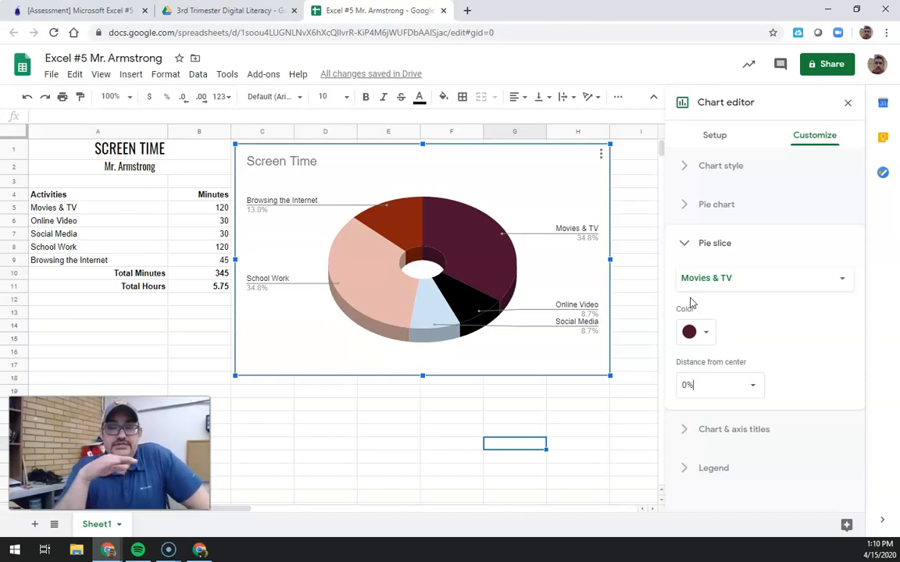
{"action": "left_click", "coordinate": [848, 104]}
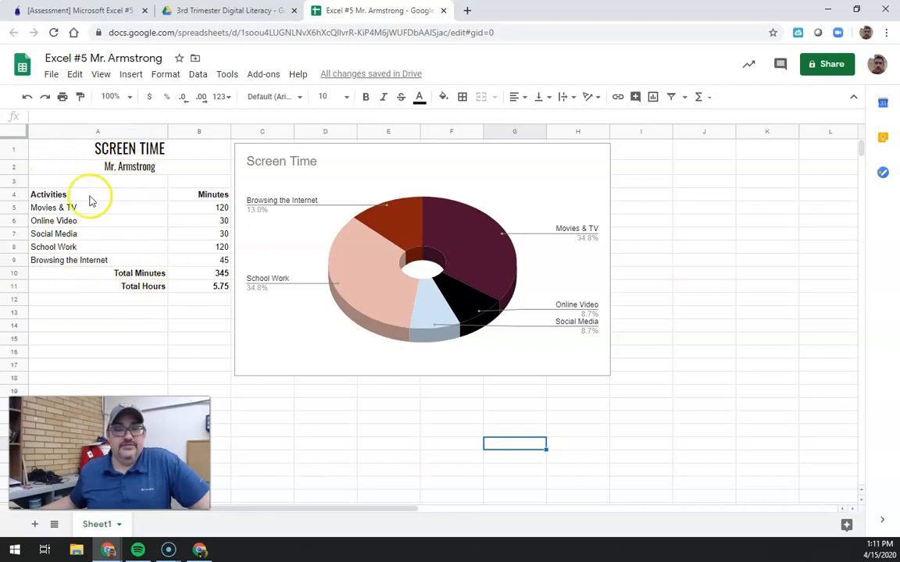
Change the Online Video minutes in cell B6 to 150.
{"action": "left_click", "coordinate": [202, 220]}
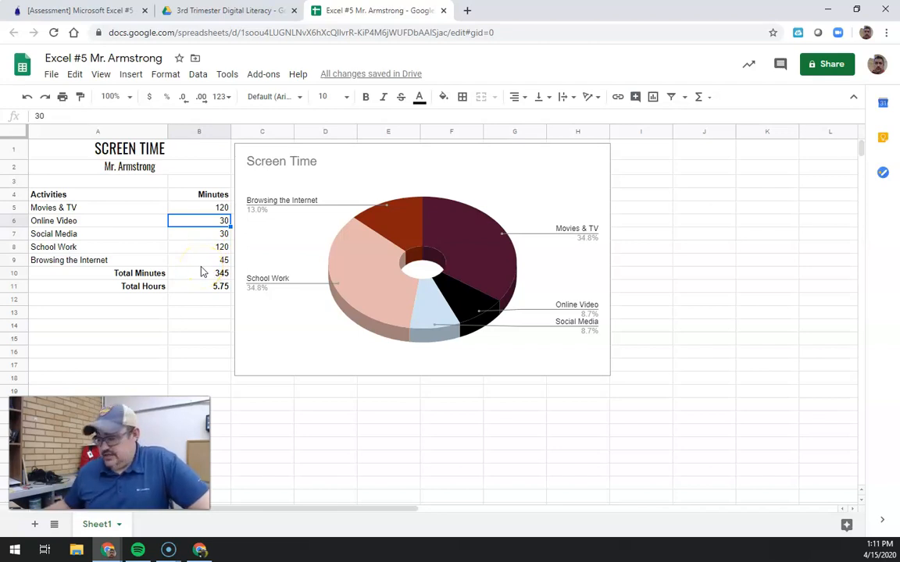
{"action": "type", "text": "15"}
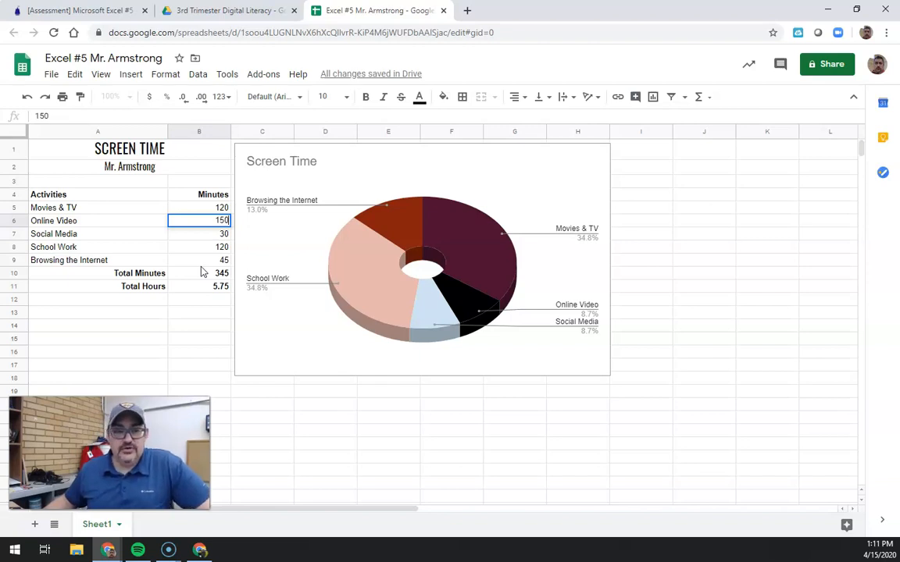
{"action": "type", "text": "0"}
{"action": "key", "text": "Return"}
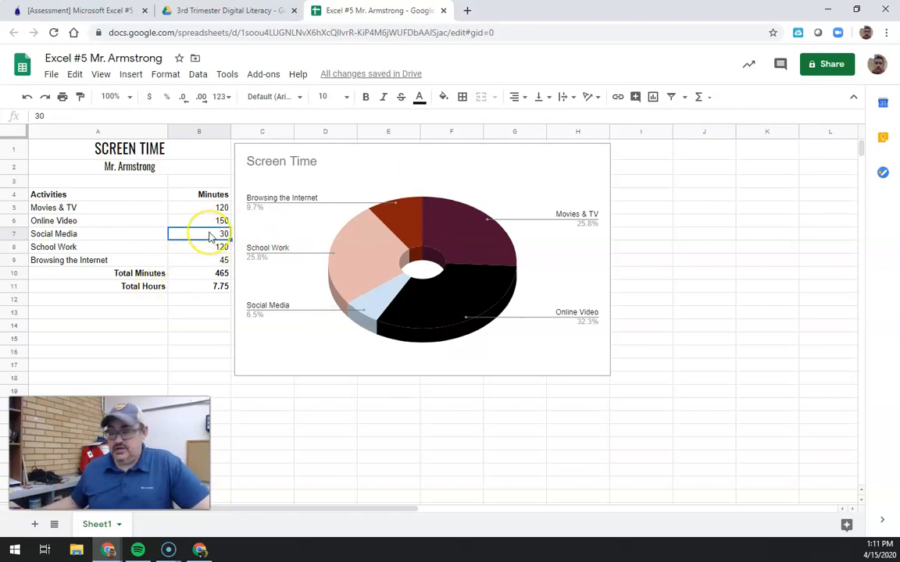
Set the Social Media minutes to 15 in B7 and the School Work minutes to 18 in B8.
{"action": "type", "text": "15"}
{"action": "key", "text": "Return"}
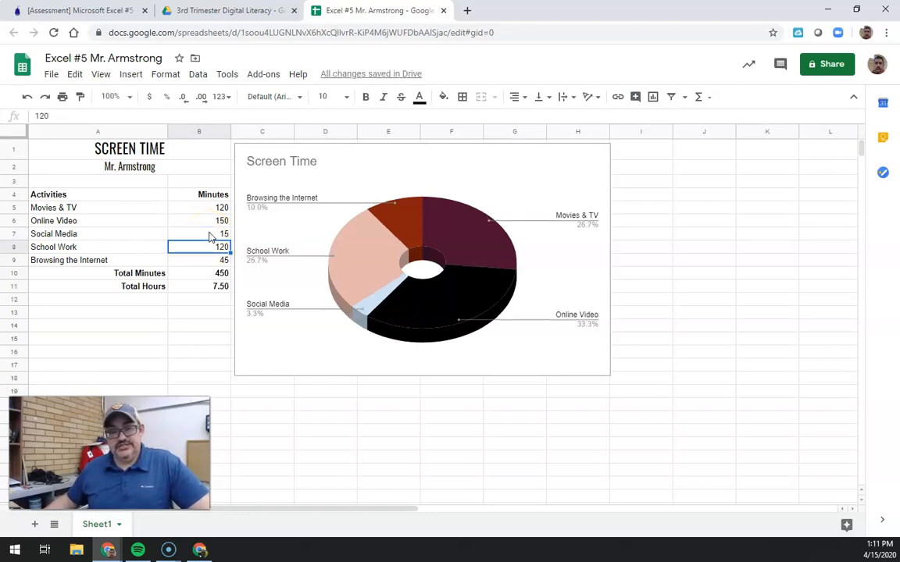
{"action": "type", "text": "1"}
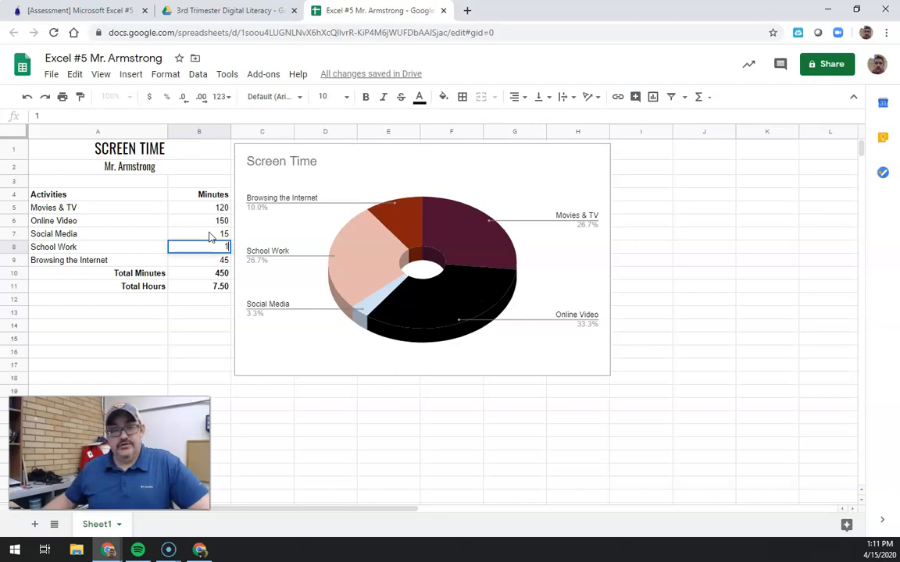
{"action": "type", "text": "8"}
{"action": "key", "text": "Return"}
Set the Online Video minutes to 36 in B6 and the Movies & TV minutes to 12 in B5.
{"action": "key", "text": "Up"}
{"action": "key", "text": "Up"}
{"action": "key", "text": "Up"}
{"action": "type", "text": "36"}
{"action": "key", "text": "Return"}
{"action": "key", "text": "Up"}
{"action": "key", "text": "Up"}
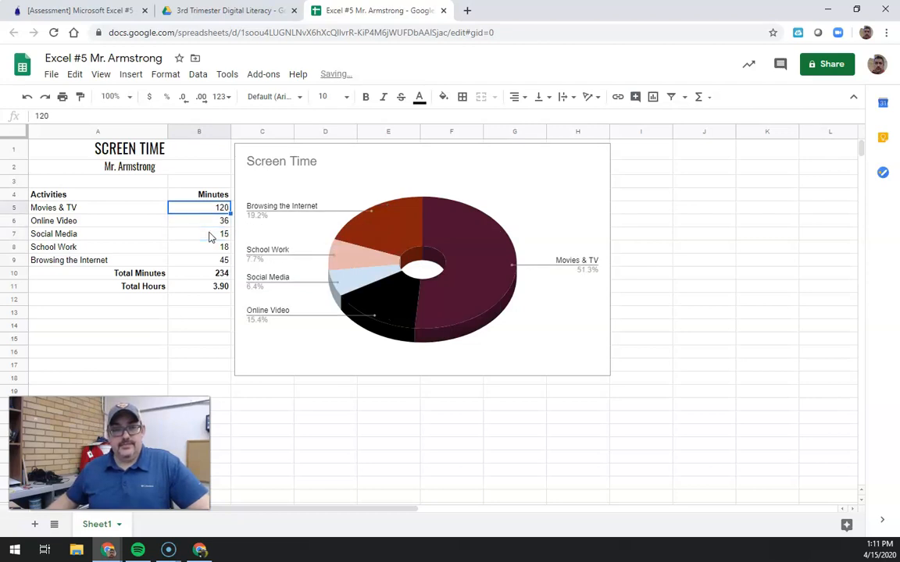
{"action": "type", "text": "12"}
{"action": "key", "text": "Return"}
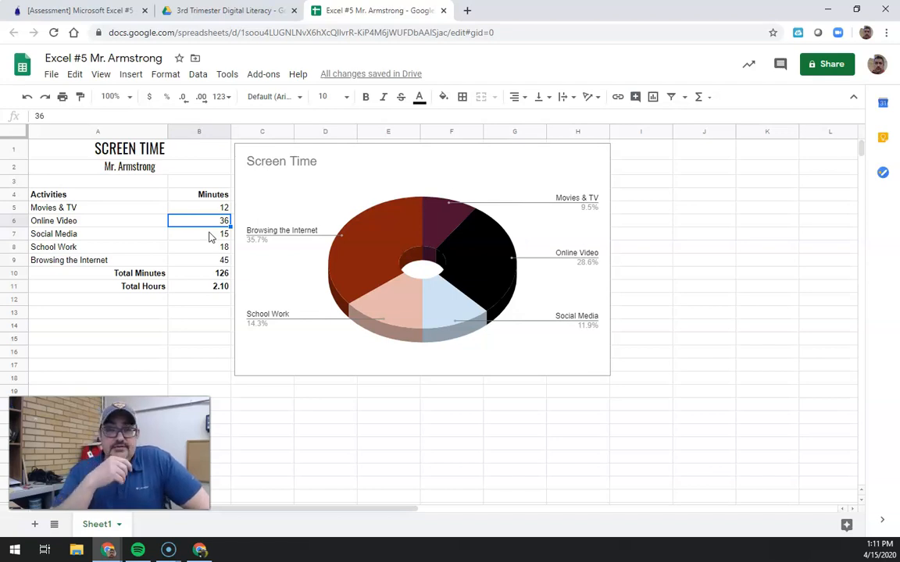
{"action": "left_click", "coordinate": [208, 222]}
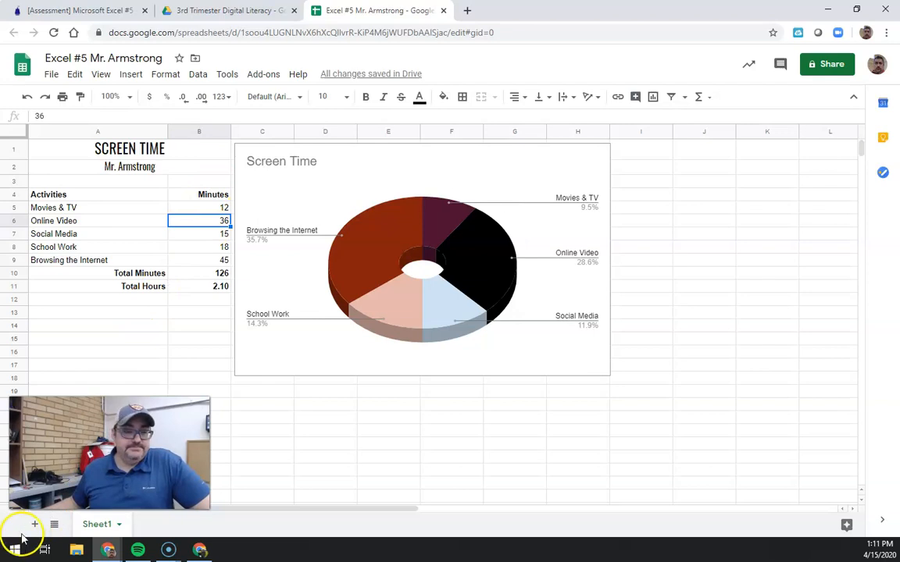